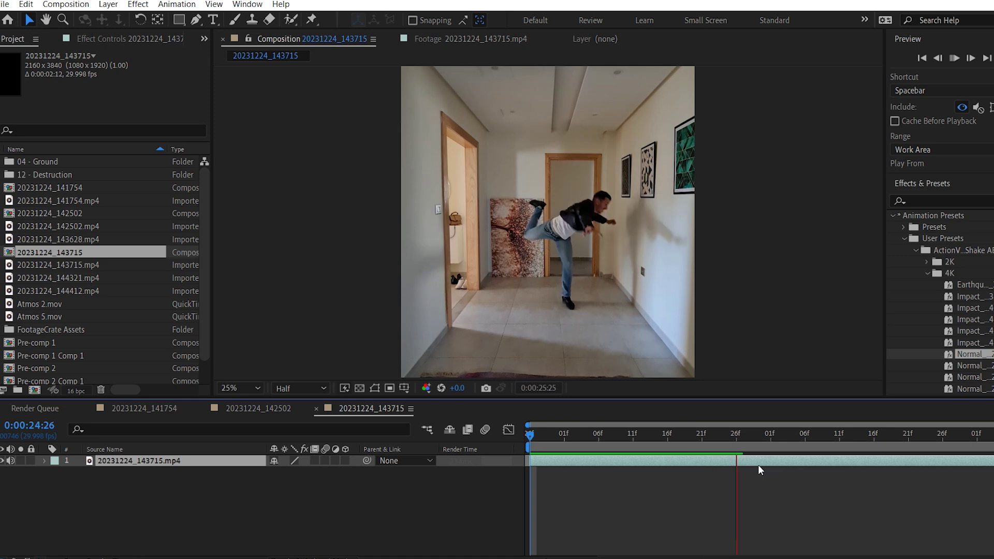
# Step: Place the empty-hallway frame of 20231224_143715.mp4 beneath the main footage as a freeze frame and extend it across the timeline
pyautogui.click(473, 39)
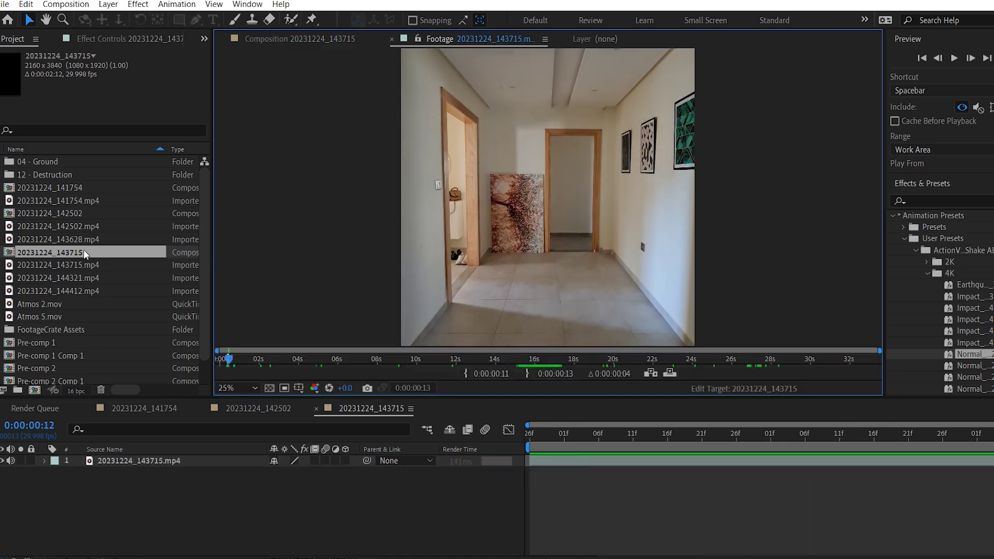
pyautogui.moveTo(83, 266); pyautogui.dragTo(200, 472)
pyautogui.rightClick(127, 472)
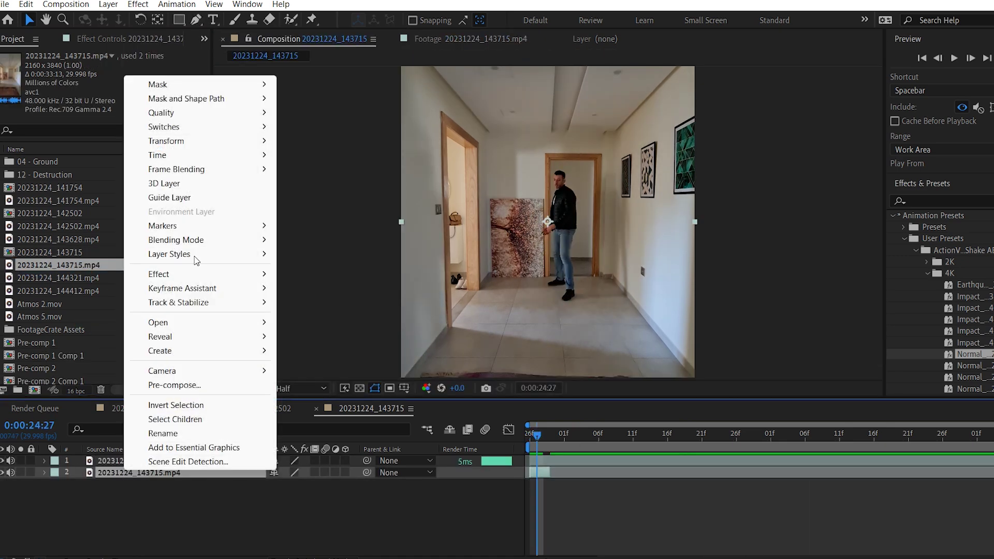
pyautogui.moveTo(177, 154)
pyautogui.click(337, 198)
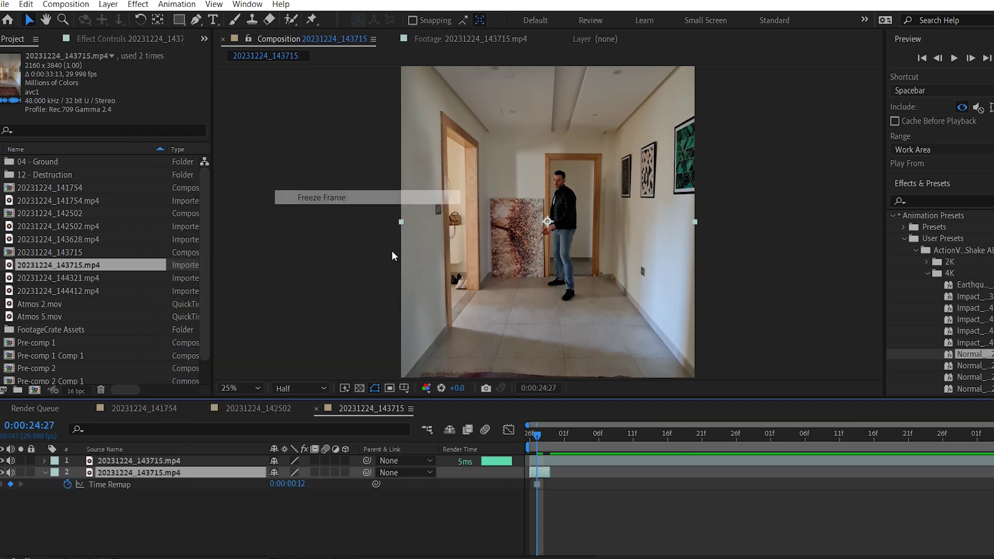
pyautogui.moveTo(550, 472); pyautogui.dragTo(993, 473)
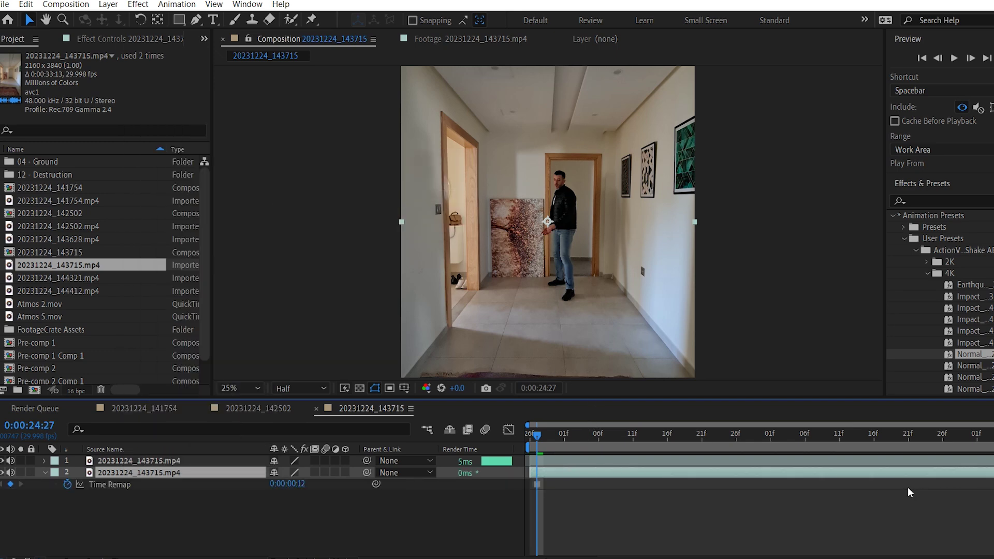
# Step: Rename the frozen footage layer as Clean Plate
pyautogui.rightClick(152, 472)
pyautogui.click(206, 436)
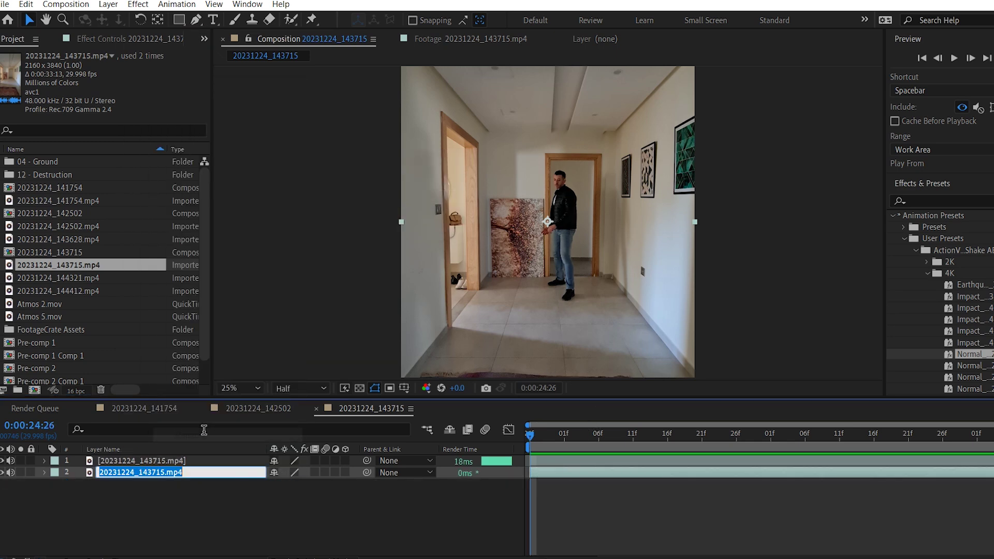
pyautogui.write('C')
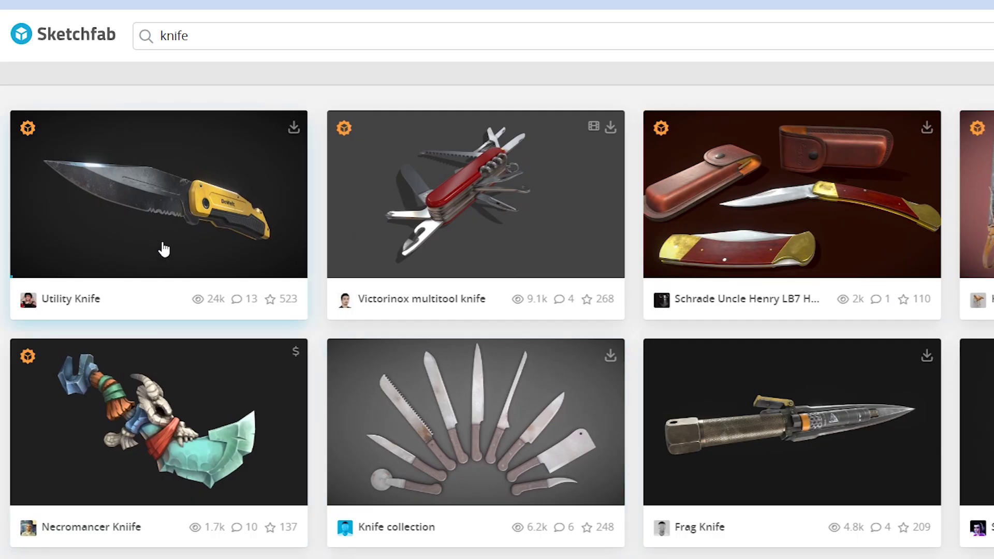
# Step: Switch to Sketchfab, open the free Kitchen Knife model from the knife results and bring up its available download formats
pyautogui.scroll(-6, 163, 250)
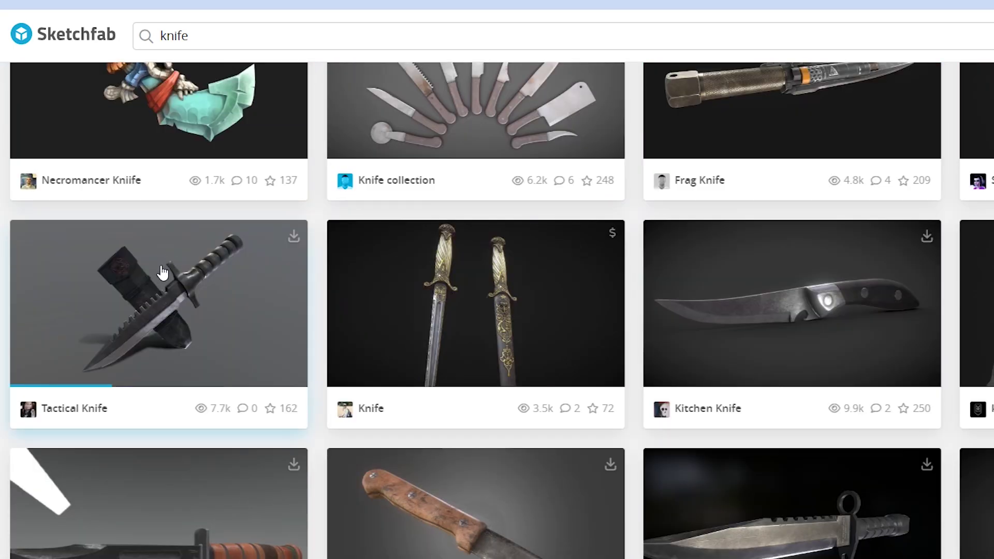
pyautogui.click(715, 285)
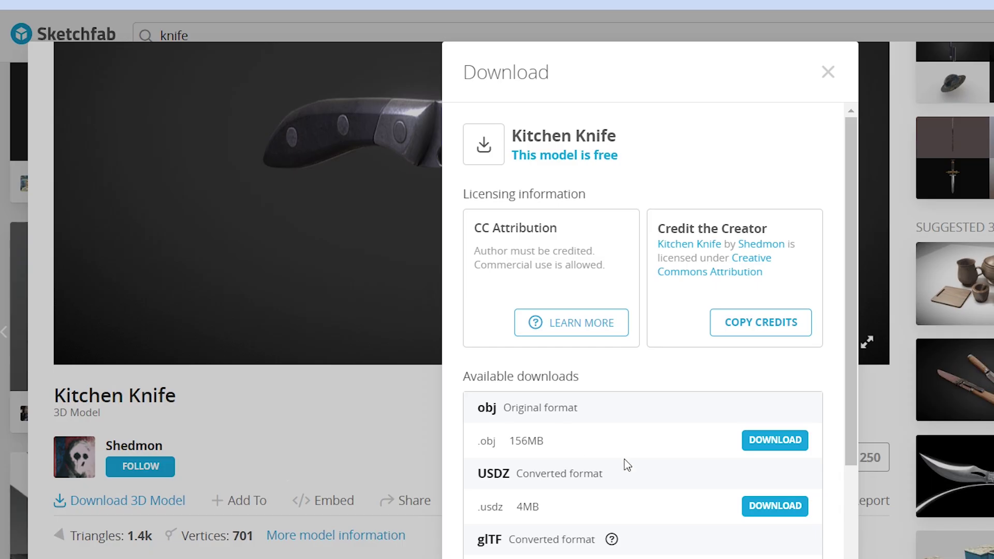
pyautogui.scroll(-4, 627, 465)
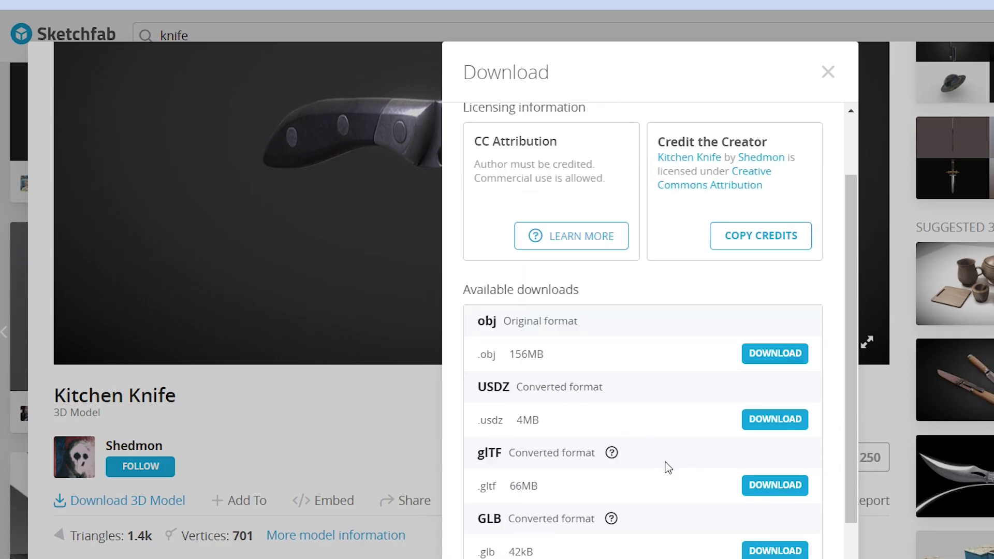
pyautogui.moveTo(628, 455)
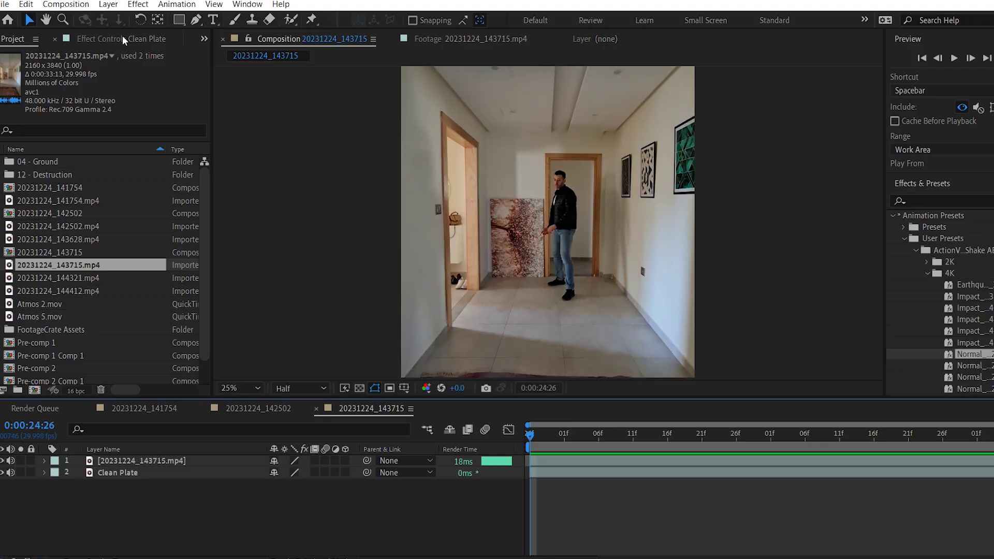
# Step: Switch to After Effects and create a new solid layer named Knives
pyautogui.click(119, 4)
pyautogui.moveTo(123, 23)
pyautogui.click(352, 33)
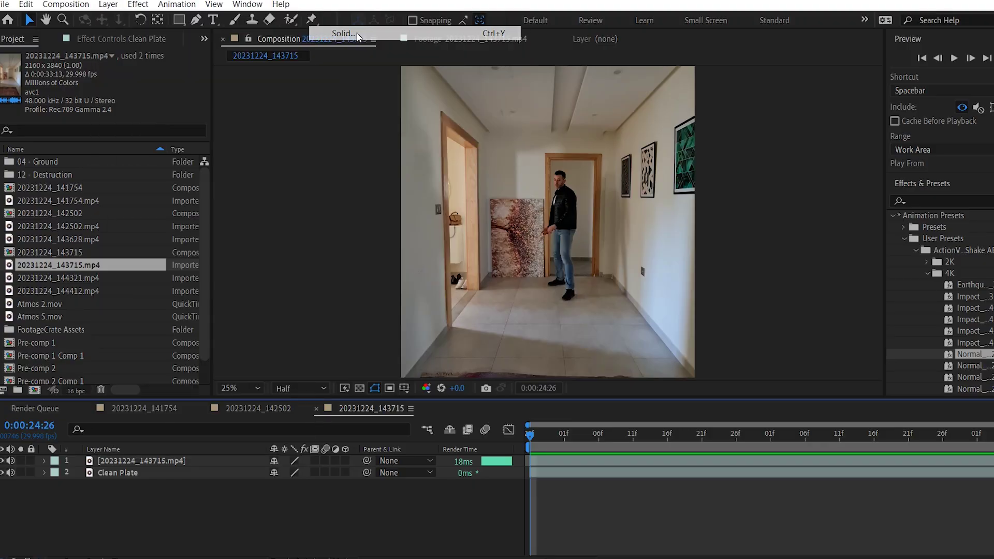
pyautogui.write('Knive')
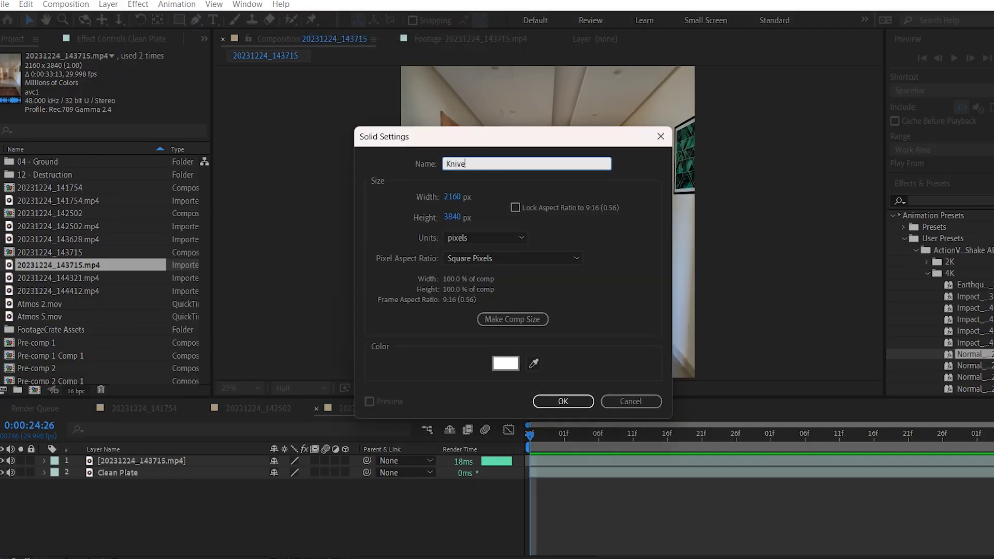
pyautogui.write('s')
pyautogui.press('Return')
# Step: Apply the Video Copilot Element effect to the Knives solid
pyautogui.click(138, 4)
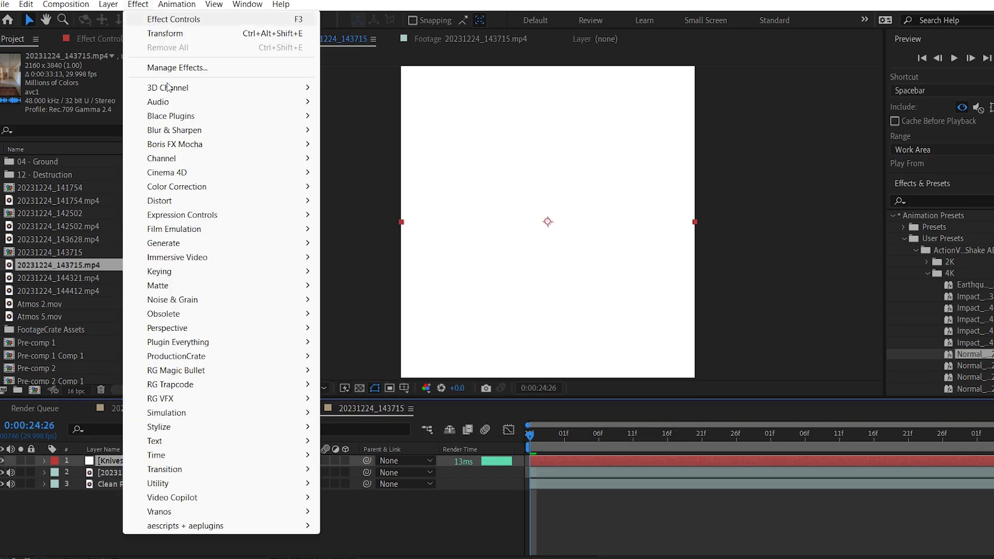
pyautogui.moveTo(228, 500)
pyautogui.click(362, 413)
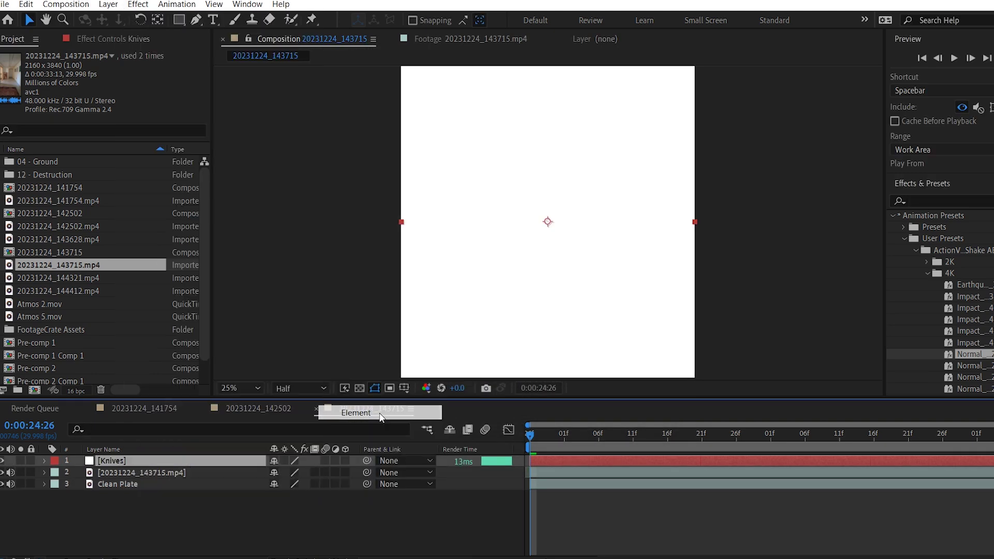
# Step: Open Element's scene setup and import the knife model low.obj from the source folder
pyautogui.click(77, 104)
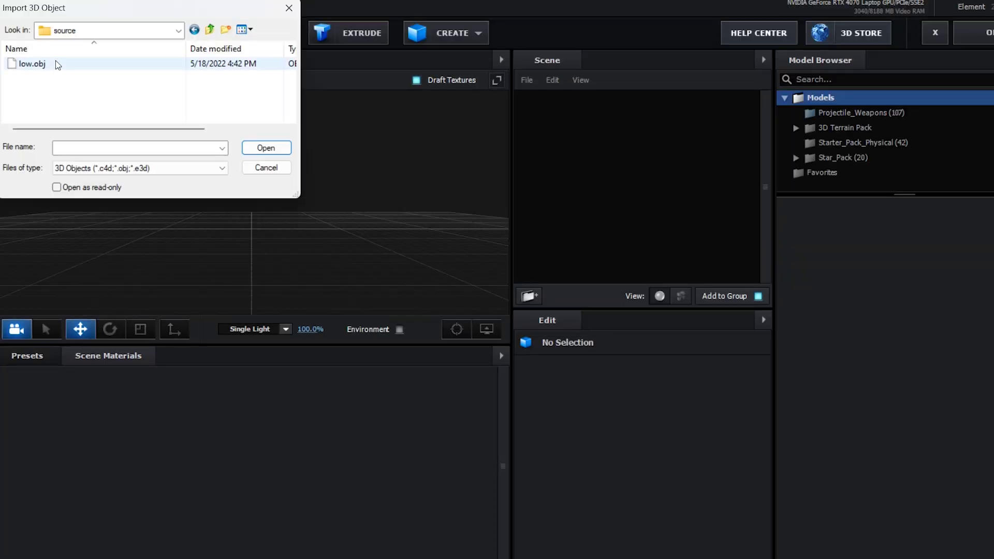
pyautogui.click(57, 64)
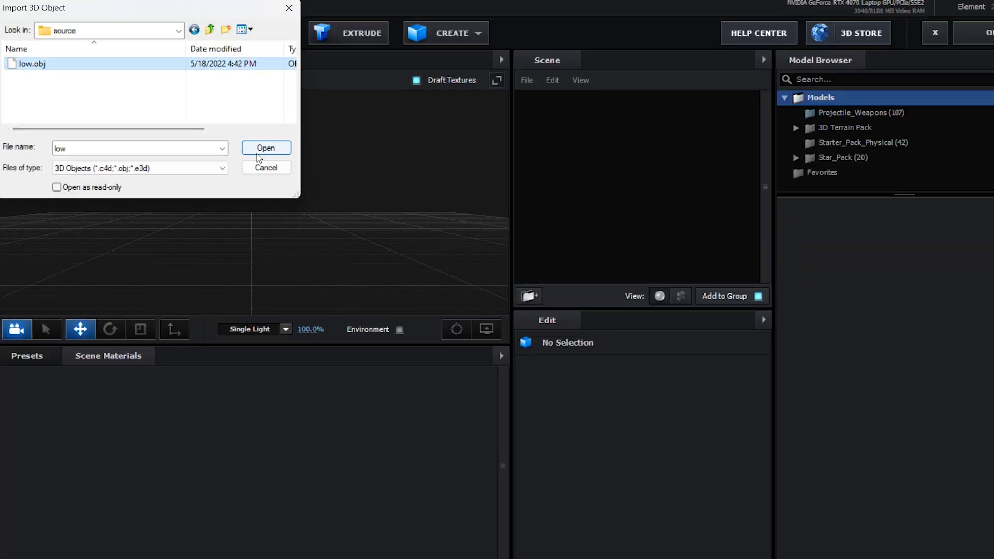
pyautogui.click(258, 156)
pyautogui.click(601, 409)
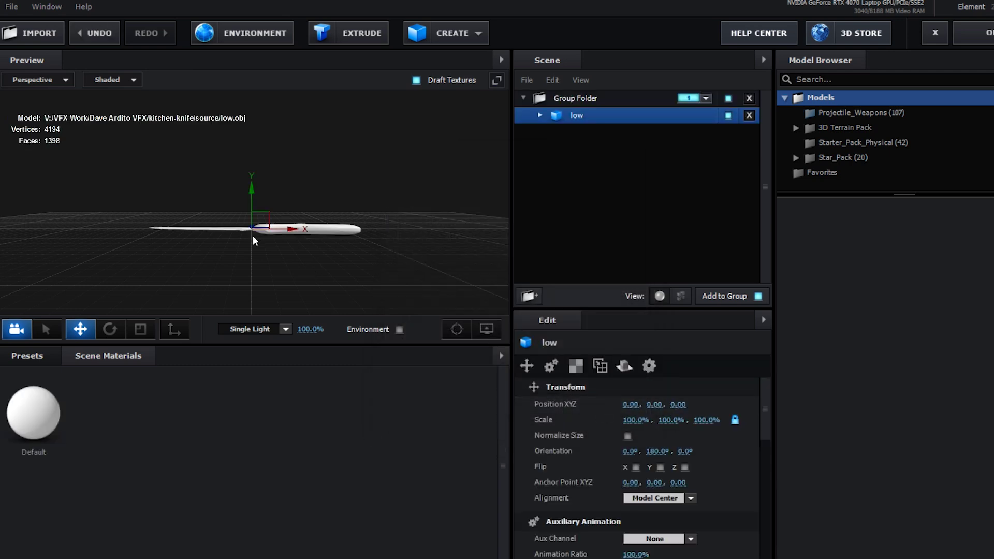
# Step: Load the Default_Normal_OpenGL texture into the Normal Bump channel of the knife's Default material
pyautogui.click(542, 116)
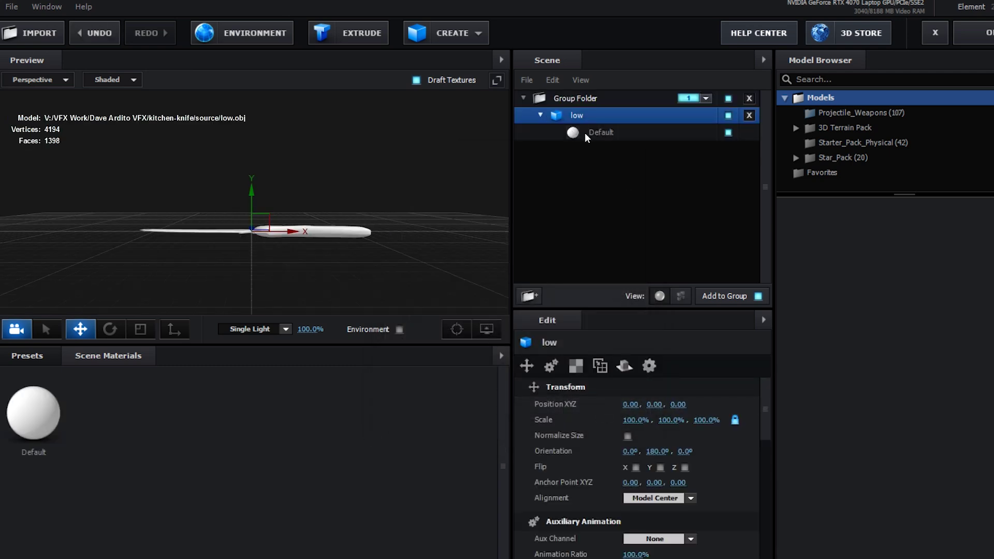
pyautogui.click(585, 133)
pyautogui.click(646, 509)
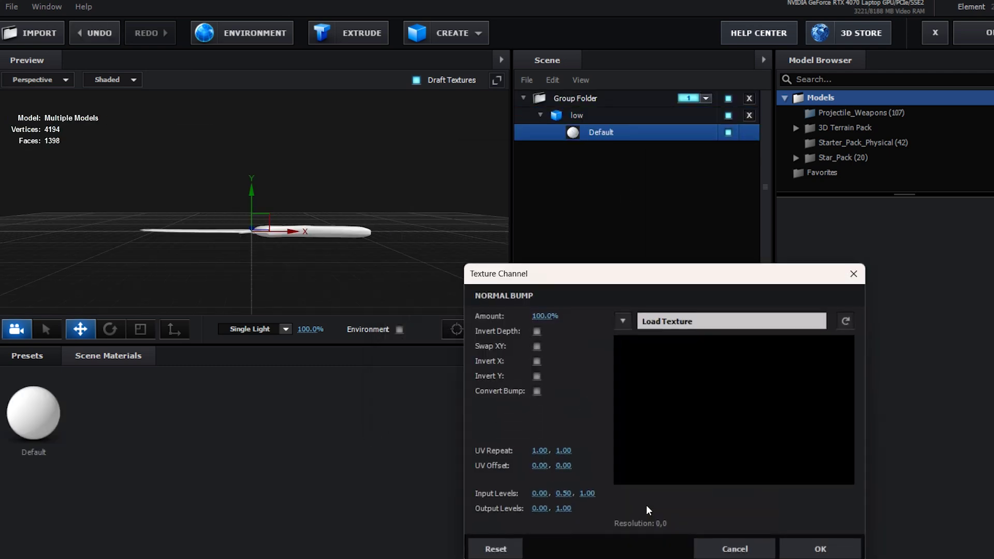
pyautogui.click(675, 322)
pyautogui.doubleClick(854, 348)
pyautogui.click(818, 548)
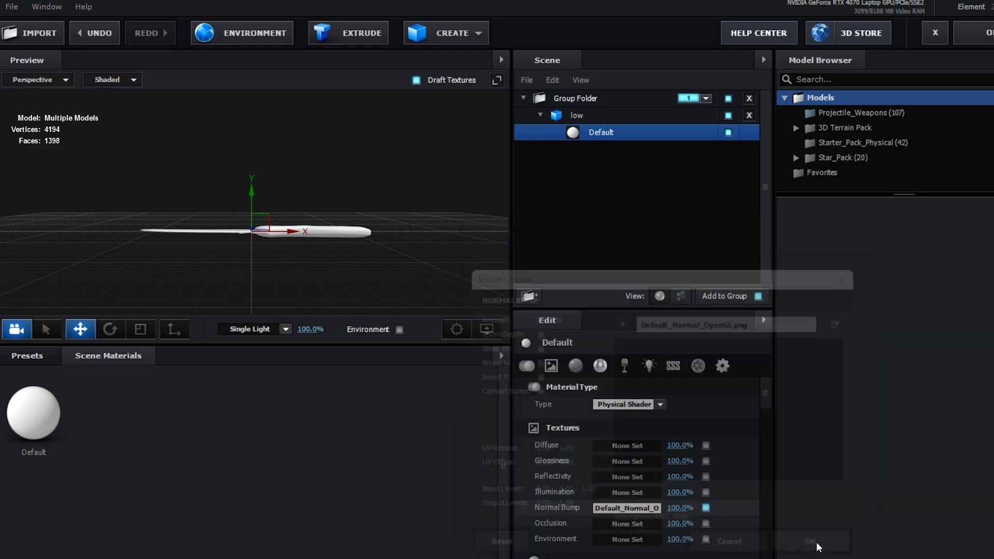
# Step: Load Default_Roughness.png into the Glossiness channel of the knife's material
pyautogui.moveTo(290, 259); pyautogui.dragTo(330, 282)
pyautogui.click(627, 461)
pyautogui.click(694, 326)
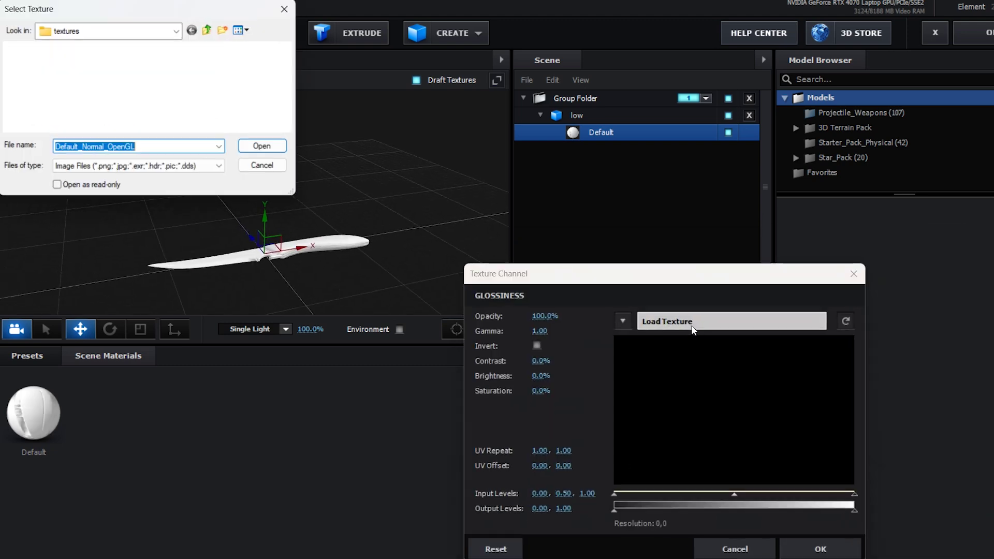
pyautogui.scroll(-1, 145, 88)
pyautogui.doubleClick(110, 88)
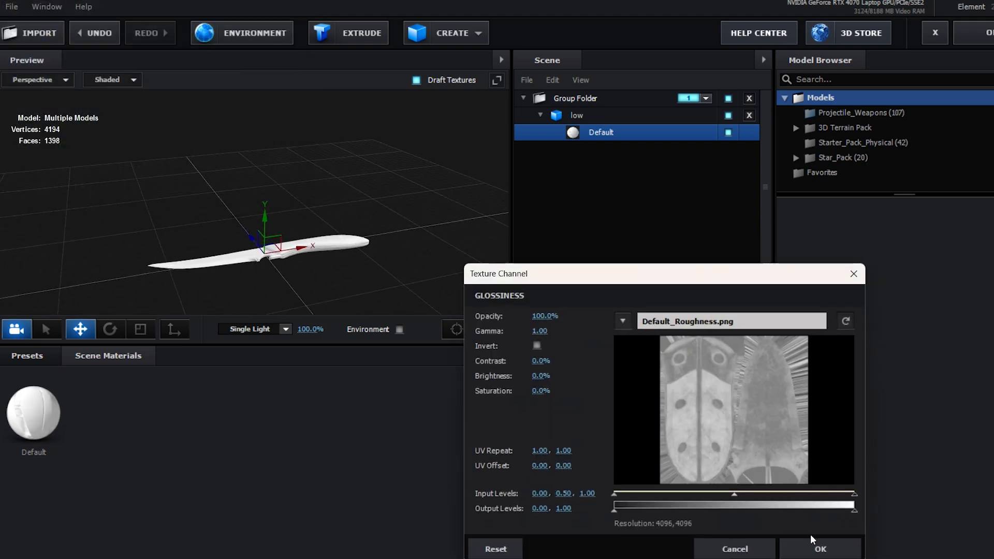
pyautogui.click(813, 547)
pyautogui.click(645, 445)
pyautogui.click(693, 321)
pyautogui.scroll(-1, 196, 119)
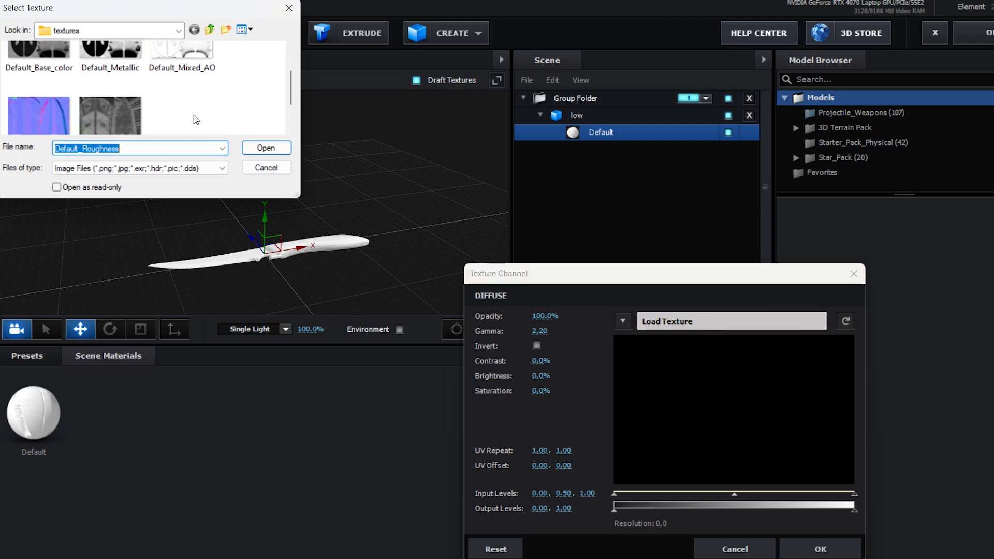
pyautogui.scroll(1, 195, 119)
pyautogui.click(266, 167)
pyautogui.click(735, 549)
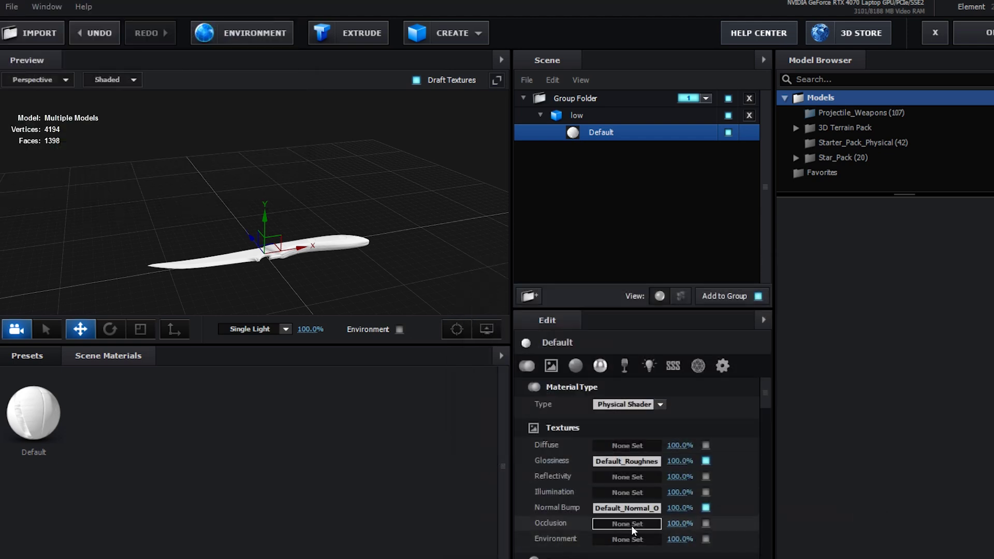
# Step: Load the Default_Mixed_AO texture into the Occlusion channel of the knife's material
pyautogui.click(631, 524)
pyautogui.click(693, 321)
pyautogui.doubleClick(192, 78)
pyautogui.click(813, 547)
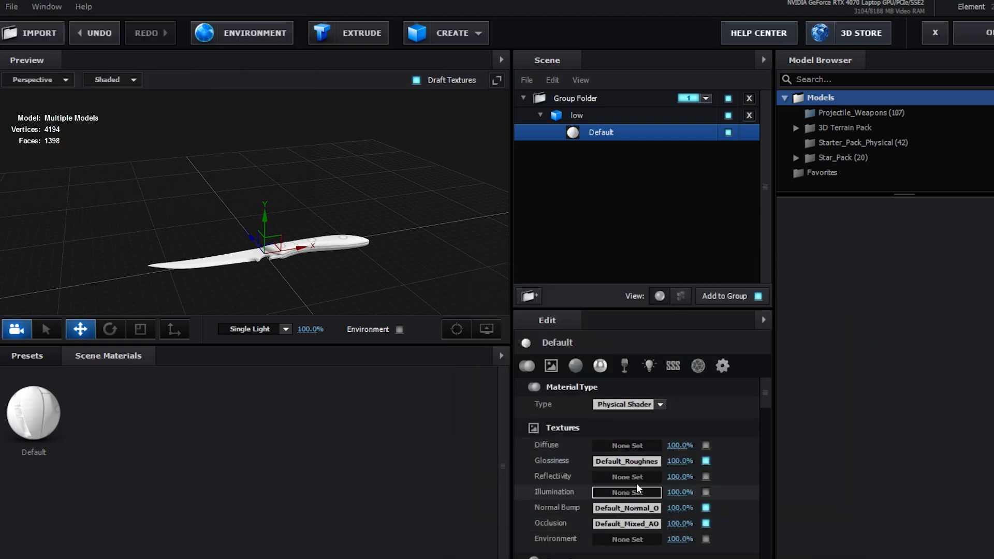
# Step: Load the Default_Base_color texture into the Diffuse channel and inspect the textured knife up close
pyautogui.click(633, 445)
pyautogui.click(640, 321)
pyautogui.doubleClick(55, 90)
pyautogui.click(824, 548)
pyautogui.moveTo(290, 243); pyautogui.dragTo(363, 299)
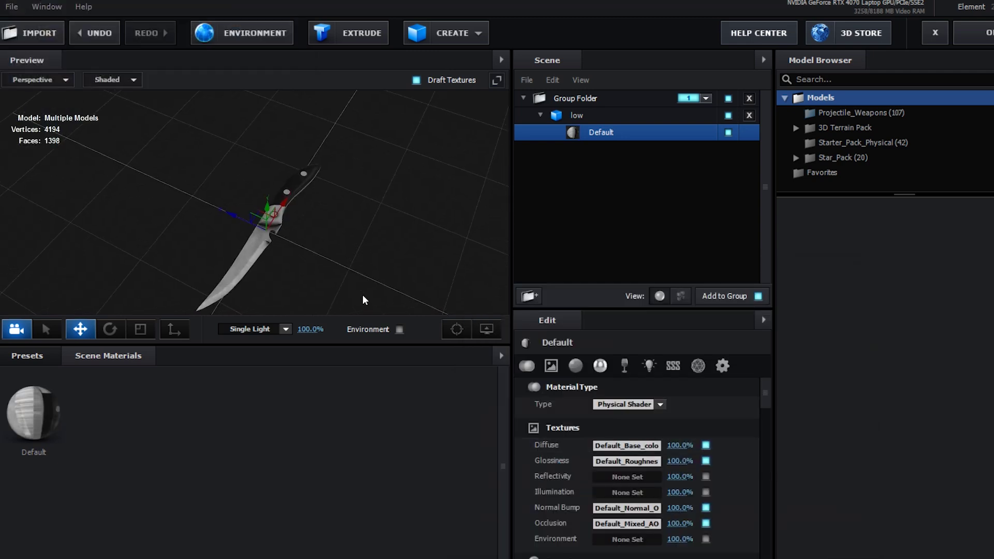
pyautogui.scroll(10, 269, 247)
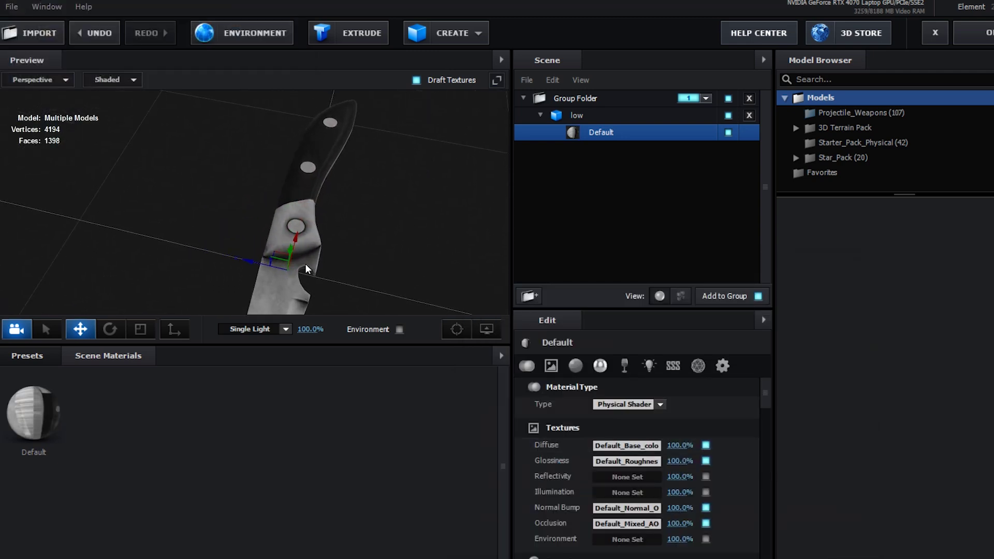
pyautogui.moveTo(306, 265); pyautogui.dragTo(478, 216)
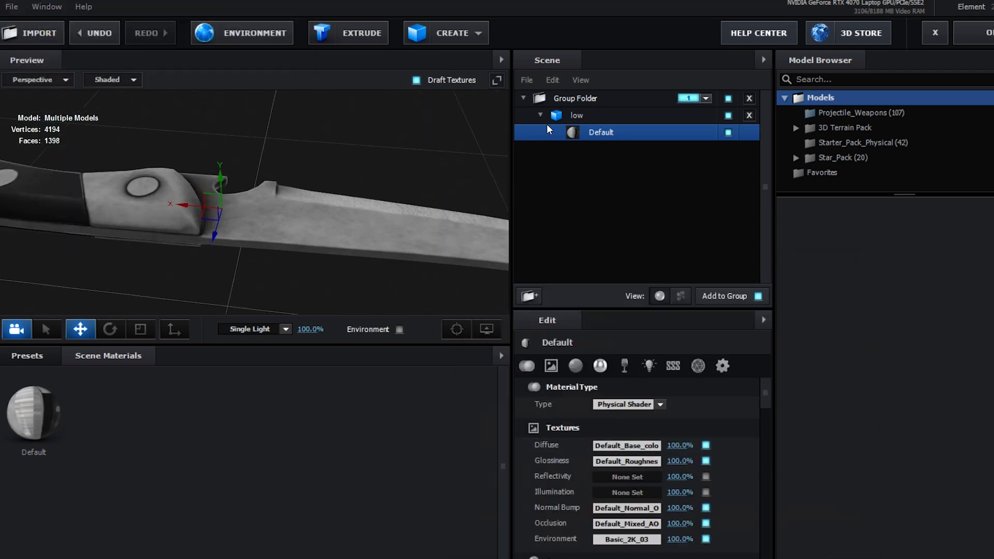
# Step: Assign the low knife model to auxiliary animation Channel 1 and accept the scene setup
pyautogui.click(584, 117)
pyautogui.rightClick(585, 117)
pyautogui.moveTo(665, 240)
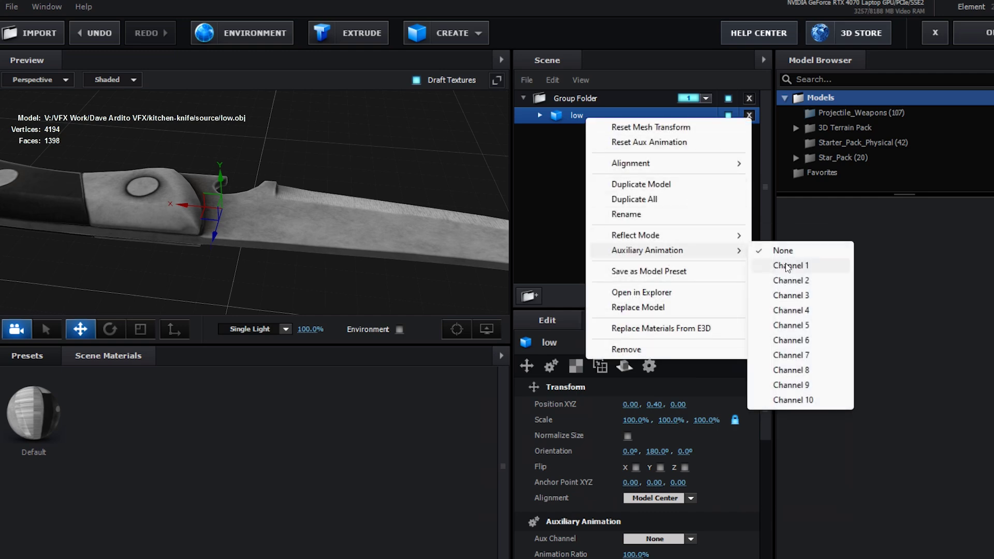
pyautogui.click(786, 266)
pyautogui.click(976, 41)
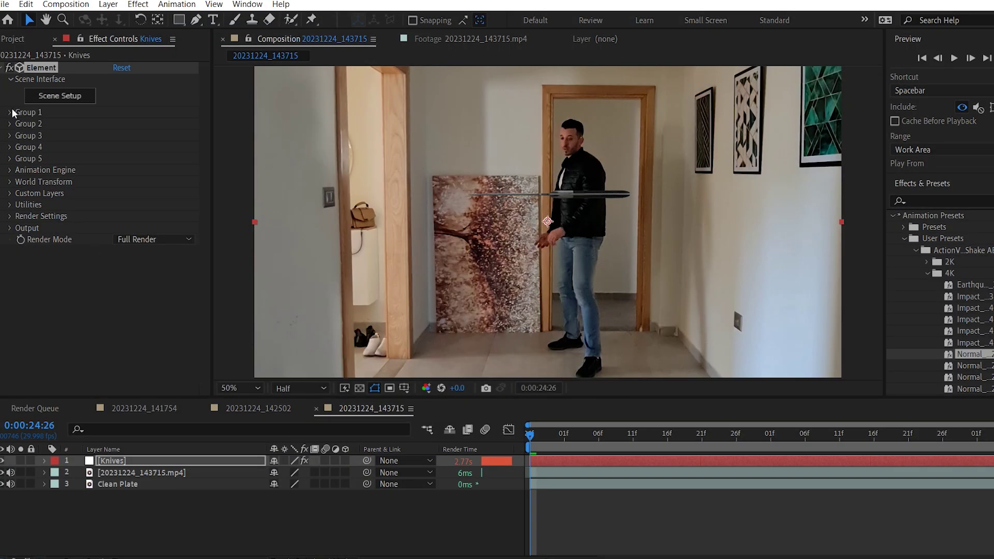
# Step: Orient the knife through Group 1's auxiliary Channel 1, setting its rotation to 5° in X, 107° in Y and -13° in Z
pyautogui.click(11, 112)
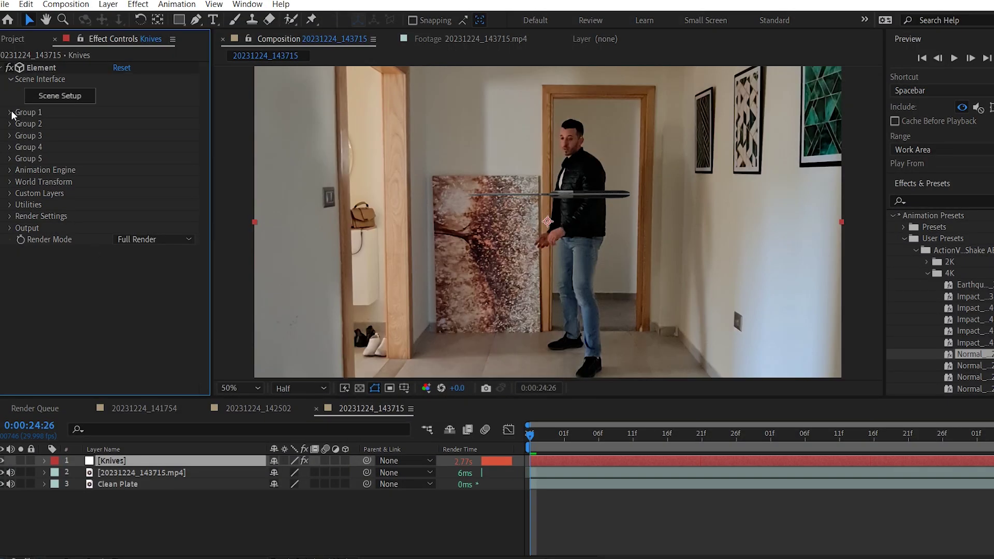
pyautogui.click(21, 158)
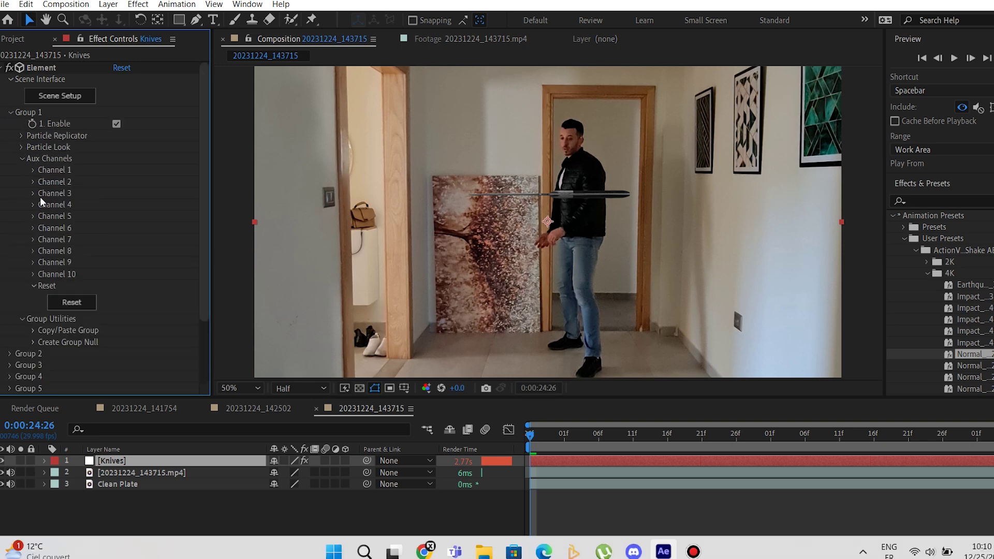
pyautogui.click(34, 170)
pyautogui.click(44, 239)
pyautogui.moveTo(132, 263)
pyautogui.mouseDown()
pyautogui.moveTo(169, 262)
pyautogui.moveTo(137, 274)
pyautogui.mouseUp()
pyautogui.moveTo(130, 262); pyautogui.dragTo(251, 280)
pyautogui.hotkey('ctrl', 'z')
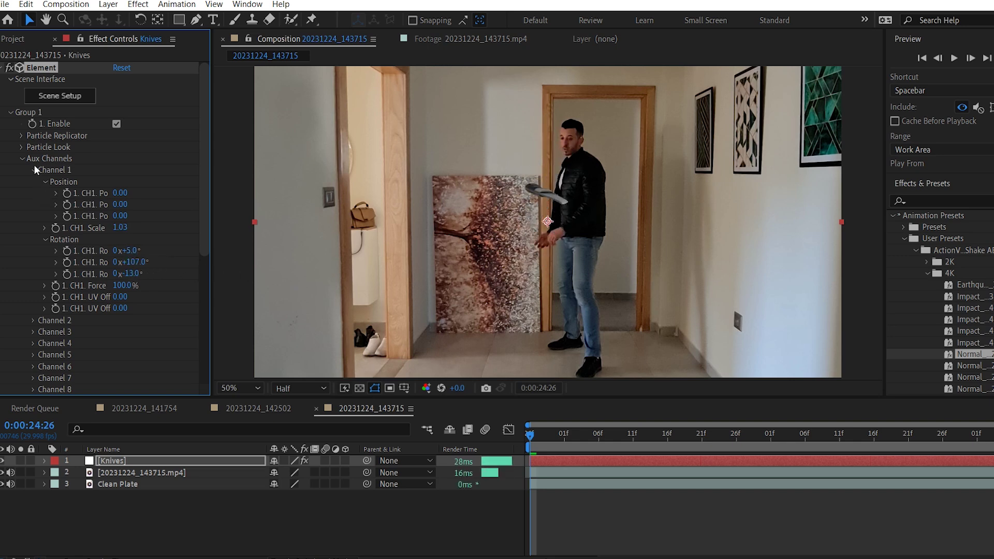
# Step: Set the Z rotation in Group 1's particle look to about 99°, turning the knife upright near the man's hand
pyautogui.click(22, 148)
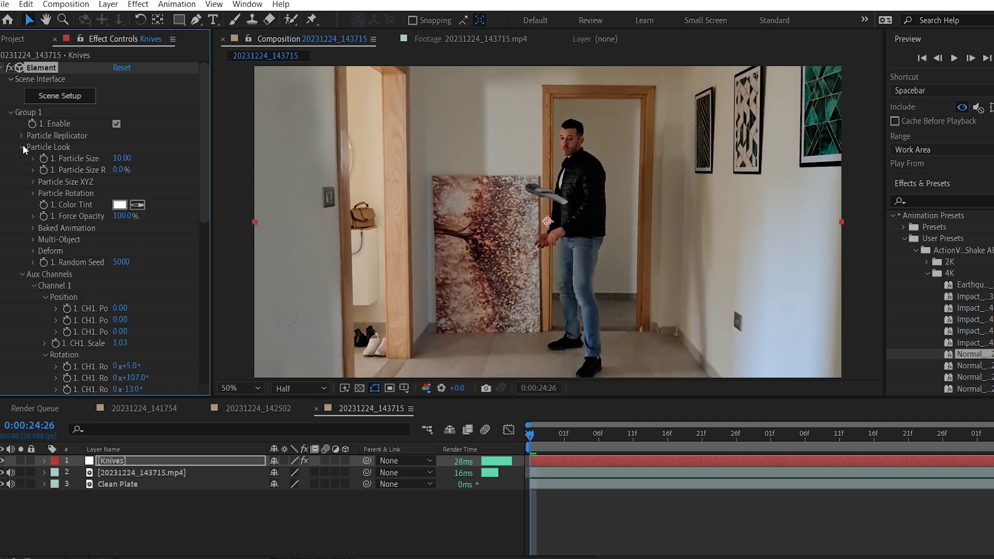
pyautogui.click(34, 194)
pyautogui.moveTo(129, 239)
pyautogui.mouseDown()
pyautogui.moveTo(178, 236)
pyautogui.moveTo(145, 243)
pyautogui.mouseUp()
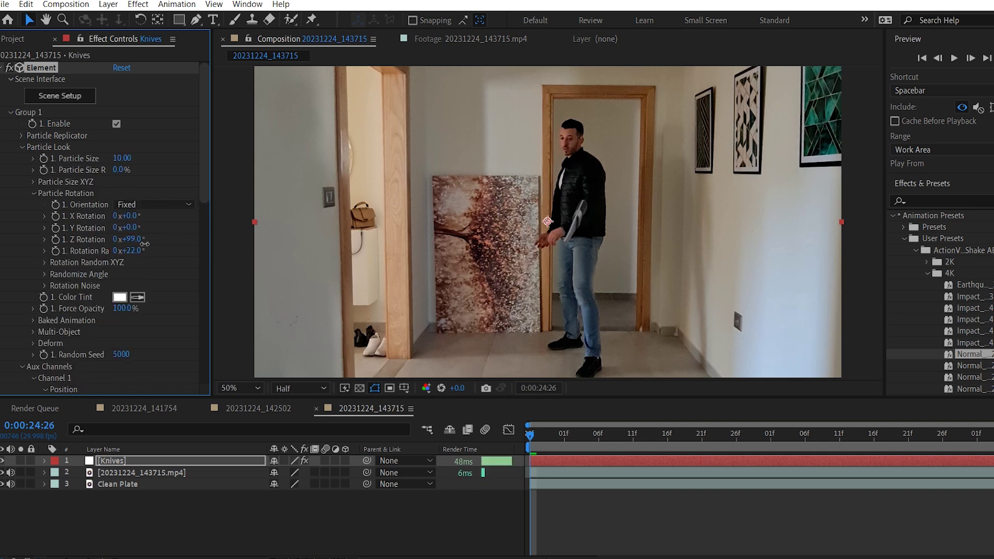
# Step: Adjust the knife's particle rotation in Group 1 to about -21° in X, -13° in Y and 96° in Z
pyautogui.moveTo(130, 216)
pyautogui.mouseDown()
pyautogui.moveTo(153, 215)
pyautogui.moveTo(116, 217)
pyautogui.moveTo(144, 227)
pyautogui.moveTo(123, 226)
pyautogui.moveTo(140, 216)
pyautogui.moveTo(130, 216)
pyautogui.mouseUp()
pyautogui.moveTo(130, 251); pyautogui.dragTo(144, 233)
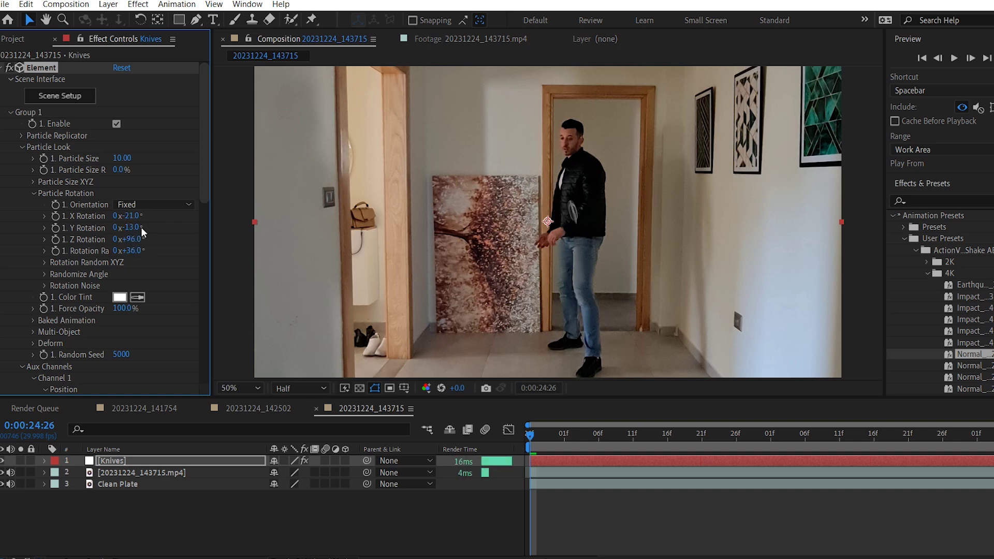
pyautogui.click(33, 193)
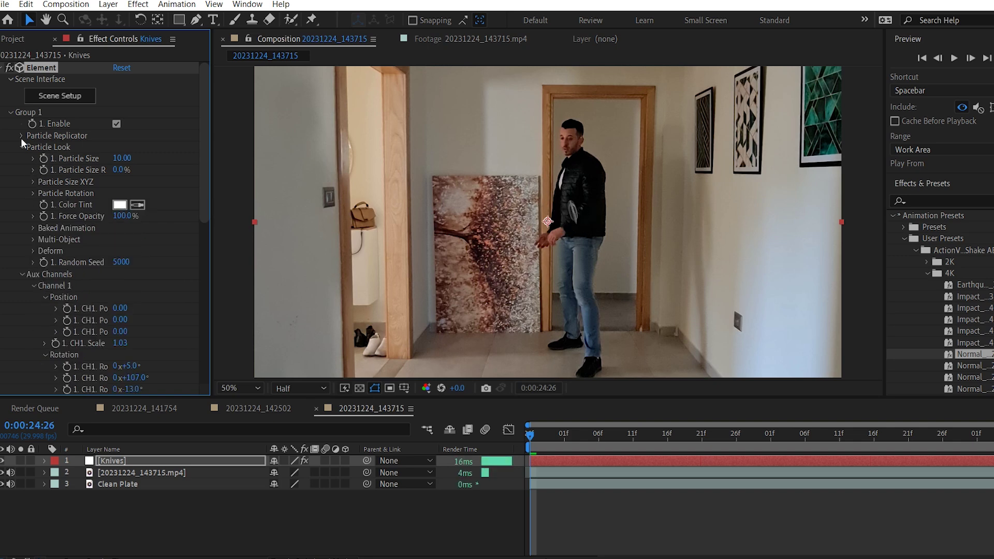
# Step: Replicate the knife into 4 particles in Group 1 and set the particle size to 9.50
pyautogui.click(22, 136)
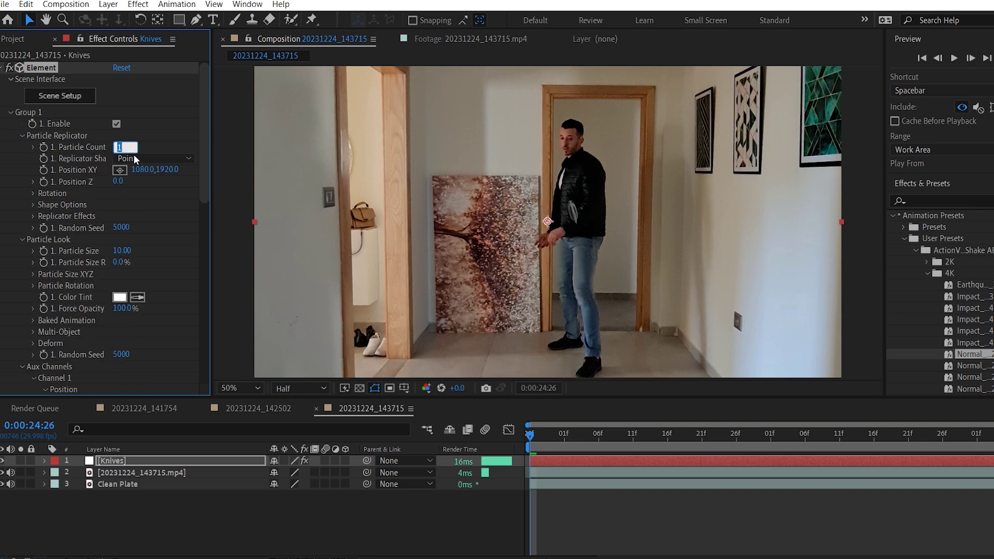
pyautogui.press('Return')
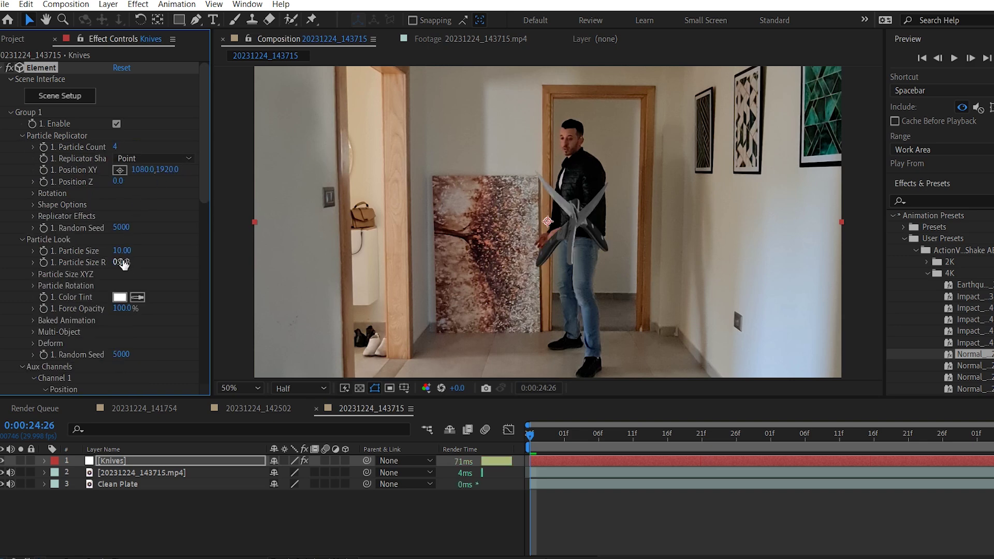
pyautogui.moveTo(125, 252); pyautogui.dragTo(120, 251)
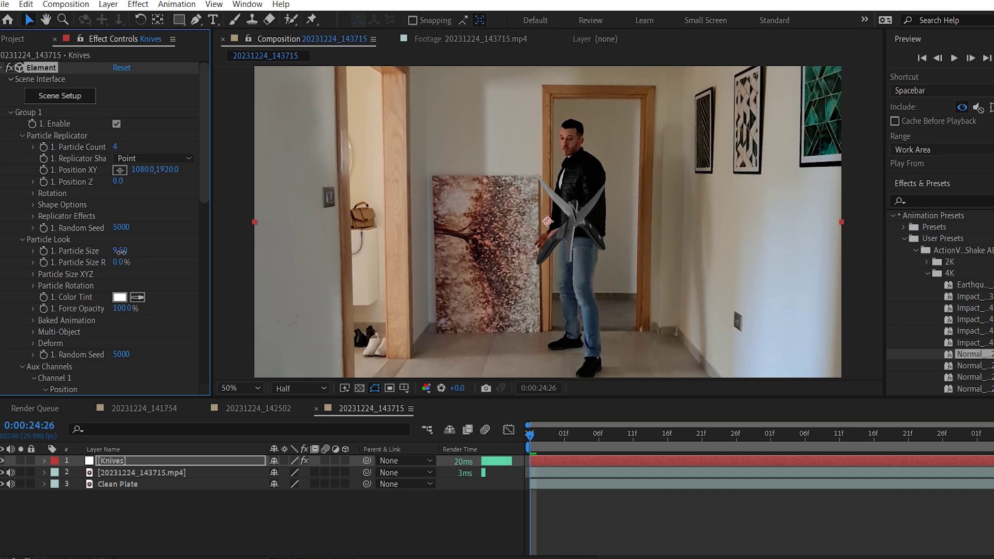
# Step: Set the particle rotation to -3° in both X and Y, and change the replicator shape to Sphere
pyautogui.click(33, 285)
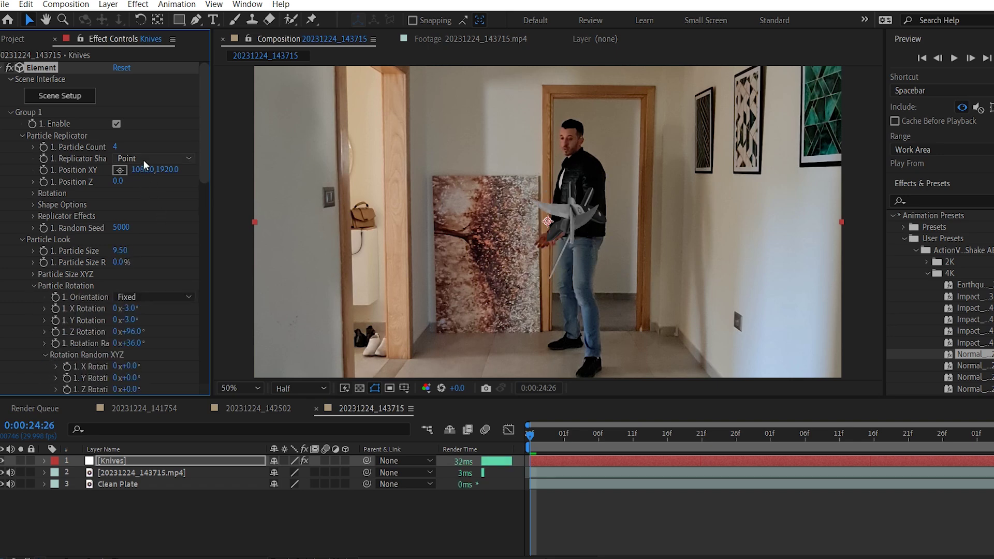
pyautogui.click(145, 159)
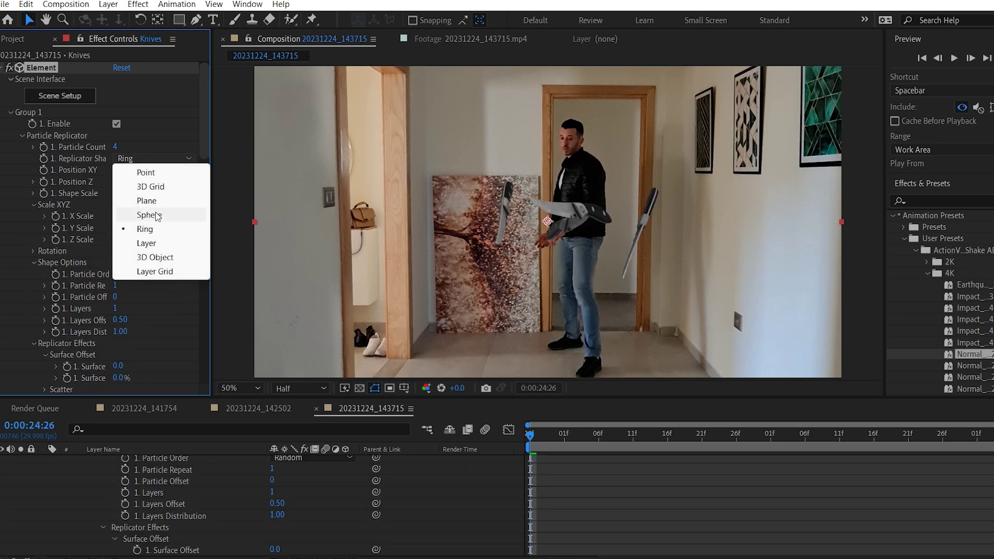
pyautogui.click(156, 216)
pyautogui.scroll(-1, 38, 235)
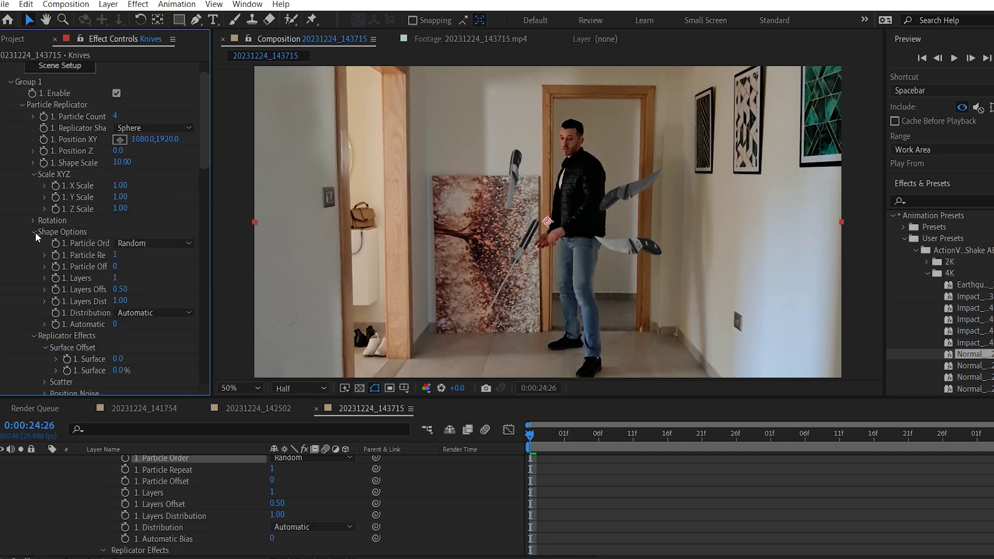
# Step: Rotate the particle replicator to -18° in X and -1° in Y, and set its surface offset to -13.9
pyautogui.click(36, 232)
pyautogui.click(35, 221)
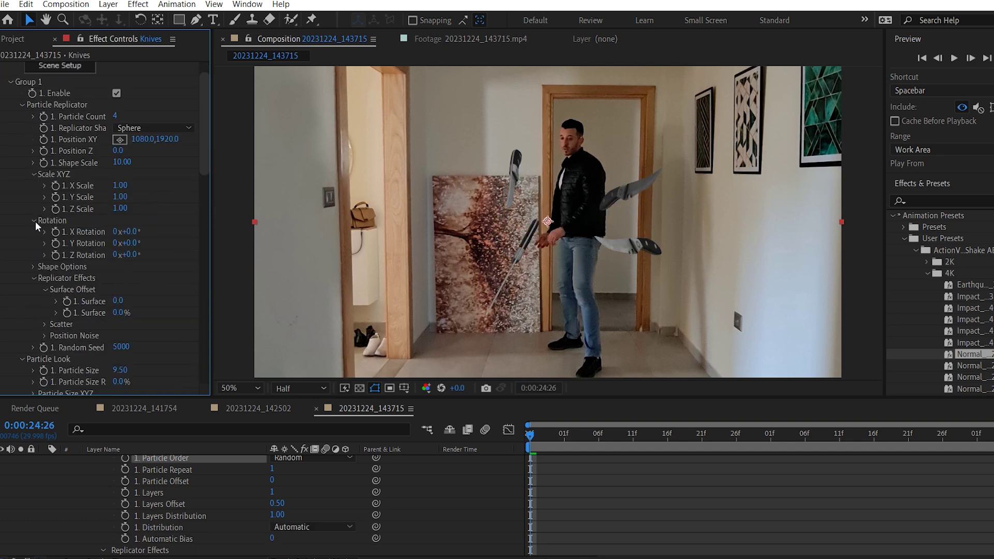
pyautogui.click(132, 242)
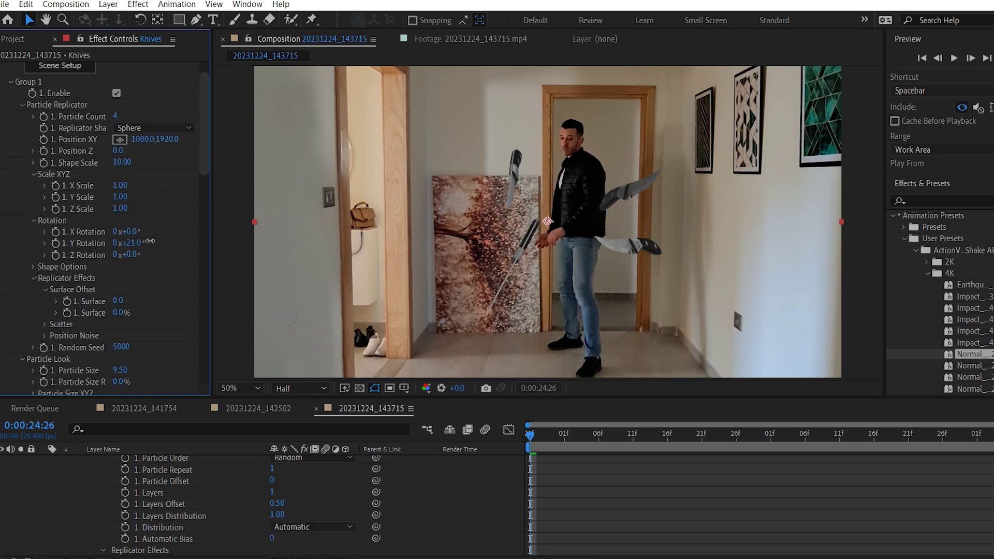
pyautogui.moveTo(150, 242); pyautogui.dragTo(123, 233)
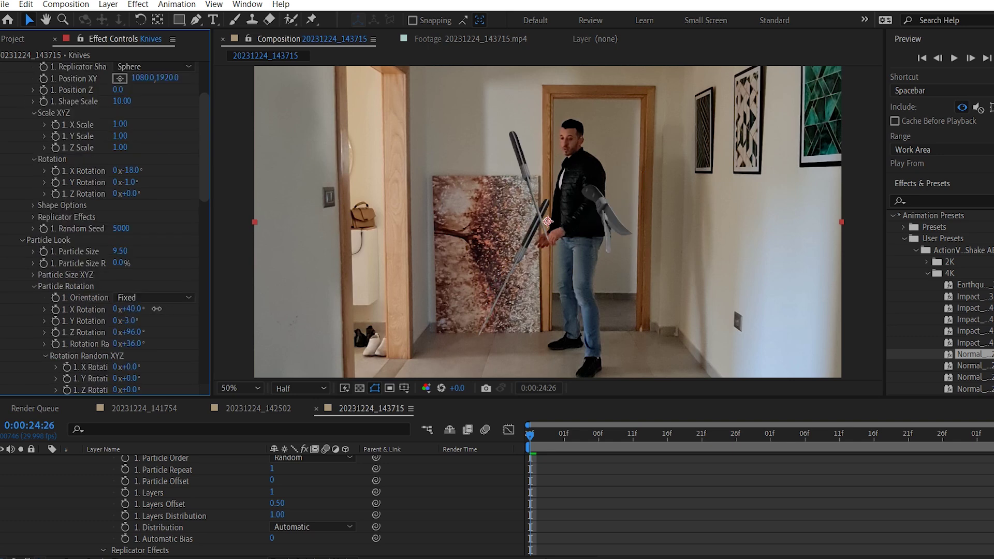
# Step: Set the particle rotation to 5° in X, -4° in Y and 83° in Z, with random X and Y rotations of 8°
pyautogui.moveTo(155, 309); pyautogui.dragTo(112, 310)
pyautogui.moveTo(139, 344); pyautogui.dragTo(139, 321)
pyautogui.moveTo(138, 310)
pyautogui.mouseDown()
pyautogui.moveTo(148, 312)
pyautogui.moveTo(138, 310)
pyautogui.mouseUp()
pyautogui.moveTo(131, 367)
pyautogui.mouseDown()
pyautogui.moveTo(160, 368)
pyautogui.moveTo(135, 367)
pyautogui.mouseUp()
pyautogui.moveTo(124, 378); pyautogui.dragTo(131, 375)
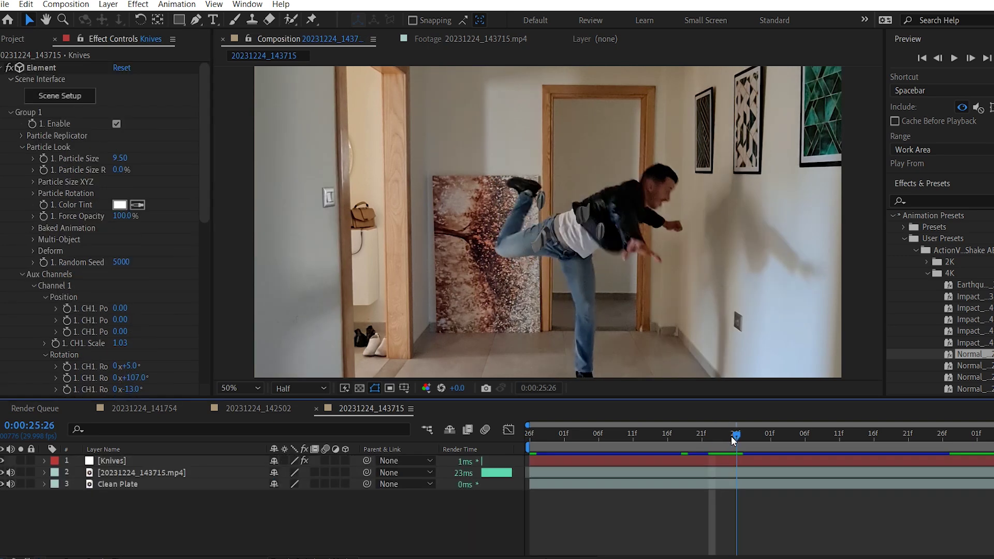
# Step: Keyframe the replicator's starting position at 0:00:25:21, with Position XY at 1808, 991 and Position Z at 11880
pyautogui.moveTo(732, 437); pyautogui.dragTo(702, 437)
pyautogui.click(21, 137)
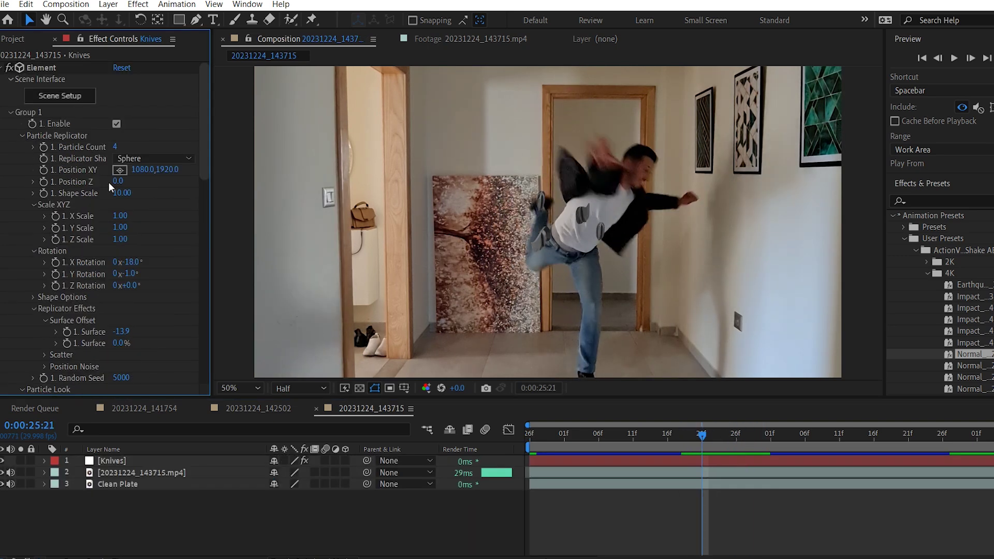
pyautogui.moveTo(125, 181); pyautogui.dragTo(63, 177)
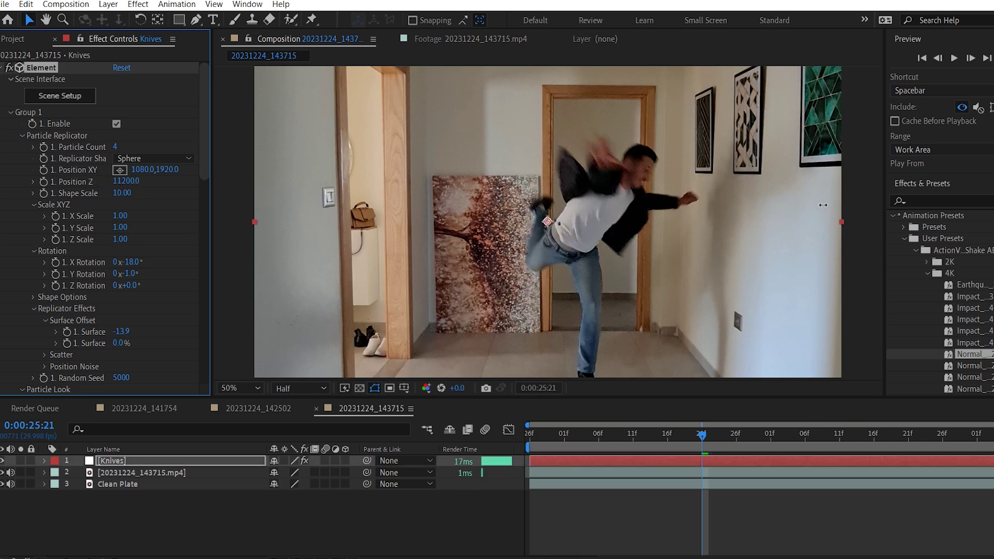
pyautogui.click(44, 170)
pyautogui.moveTo(141, 169); pyautogui.dragTo(706, 207)
pyautogui.moveTo(745, 139); pyautogui.dragTo(745, 82)
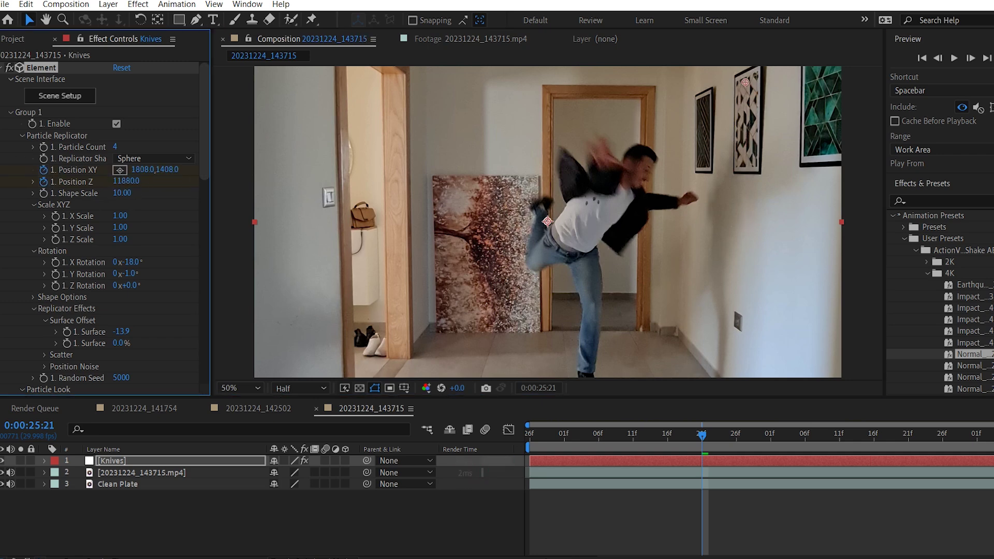
pyautogui.moveTo(158, 173); pyautogui.dragTo(140, 173)
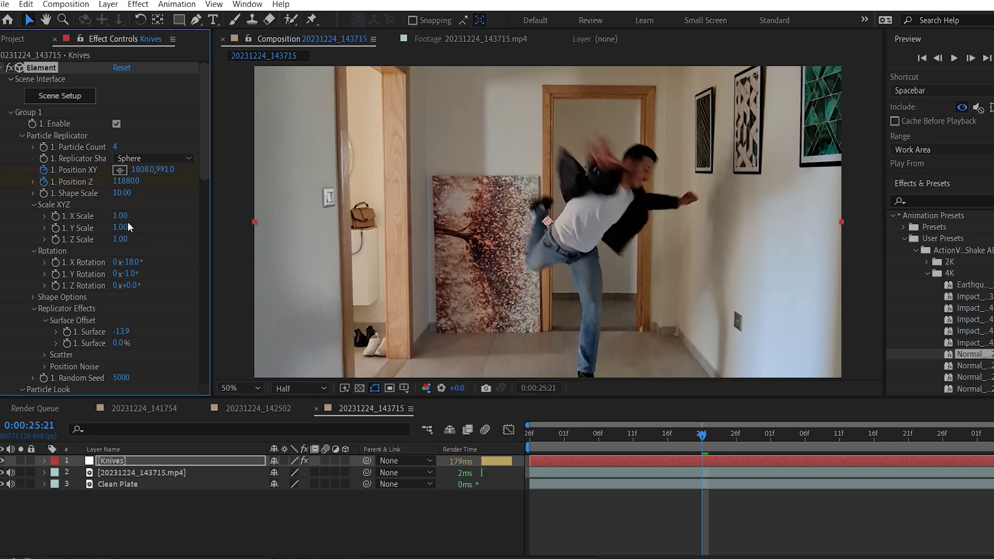
# Step: Keyframe the knives' position at 0:00:26:01 around the man, with Position XY at 1034, 2007 and Position Z at -2030
pyautogui.hotkey('shift', 'pagedown')
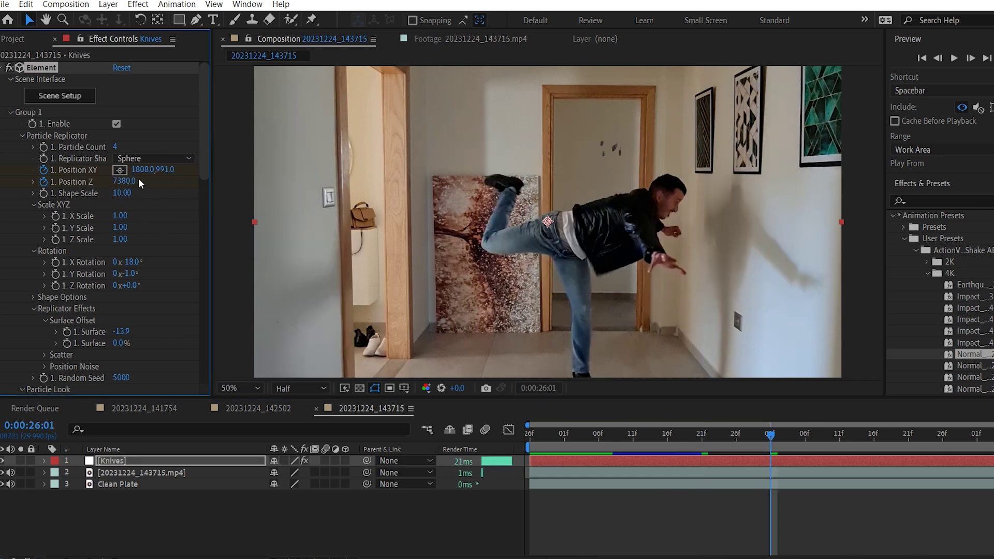
pyautogui.press(',')
pyautogui.press(',')
pyautogui.moveTo(139, 180); pyautogui.dragTo(128, 187)
pyautogui.moveTo(4, 184); pyautogui.dragTo(0, 184)
pyautogui.moveTo(139, 170); pyautogui.dragTo(658, 251)
pyautogui.press('.')
pyautogui.moveTo(124, 181); pyautogui.dragTo(34, 183)
pyautogui.moveTo(135, 170); pyautogui.dragTo(89, 170)
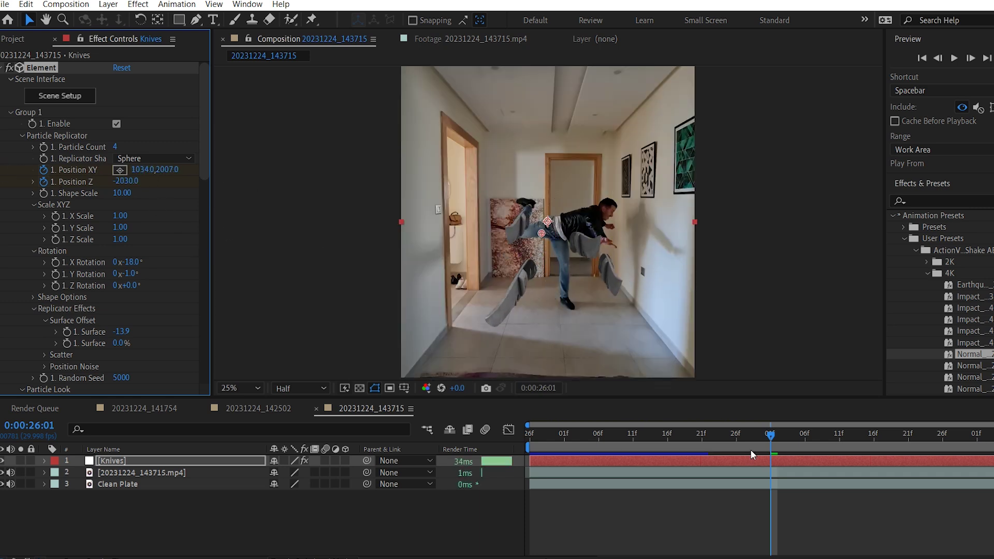
# Step: Reveal the Knives layer's position keyframes and preview the knives' flight from about 0:00:25:19
pyautogui.click(748, 461)
pyautogui.press('u')
pyautogui.click(702, 444)
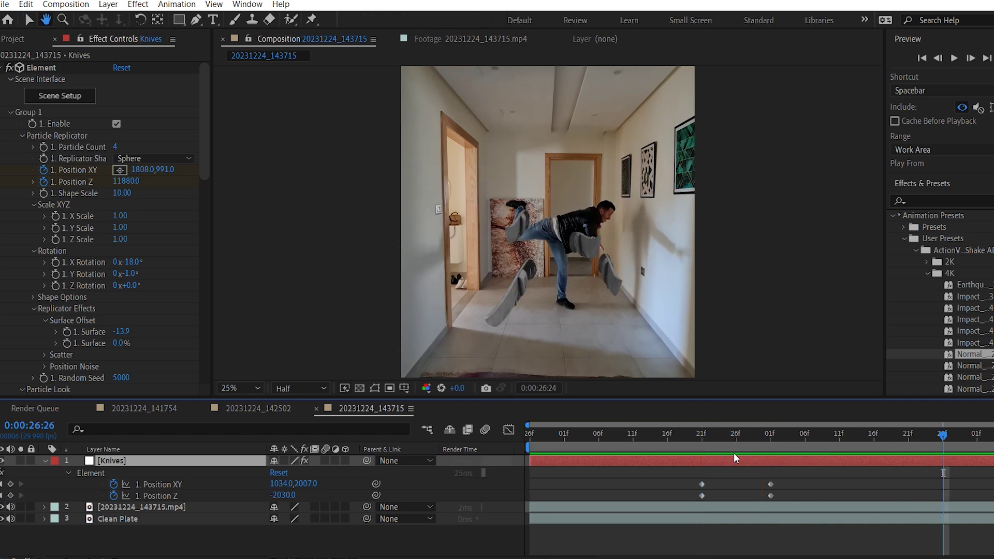
pyautogui.moveTo(734, 453); pyautogui.dragTo(687, 434)
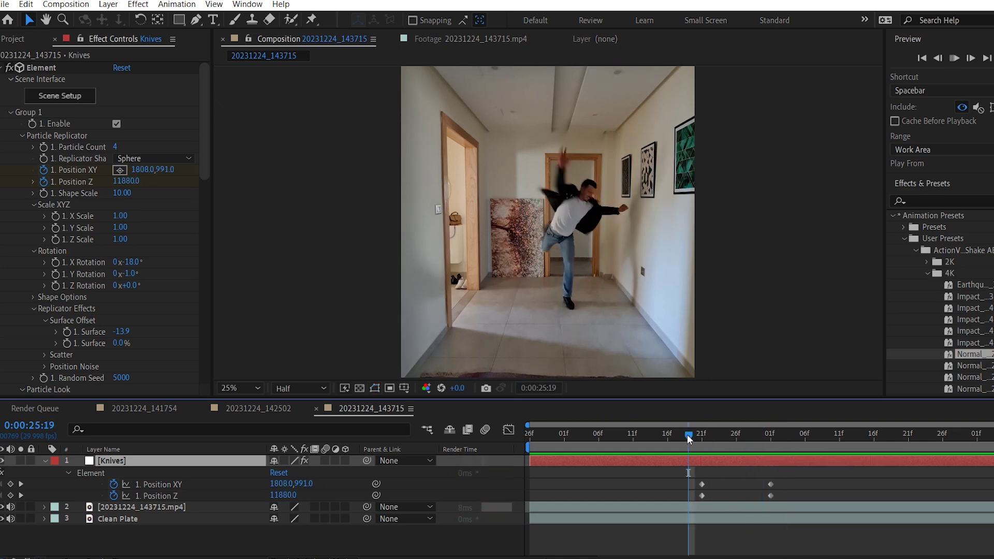
pyautogui.press('space')
pyautogui.press('space')
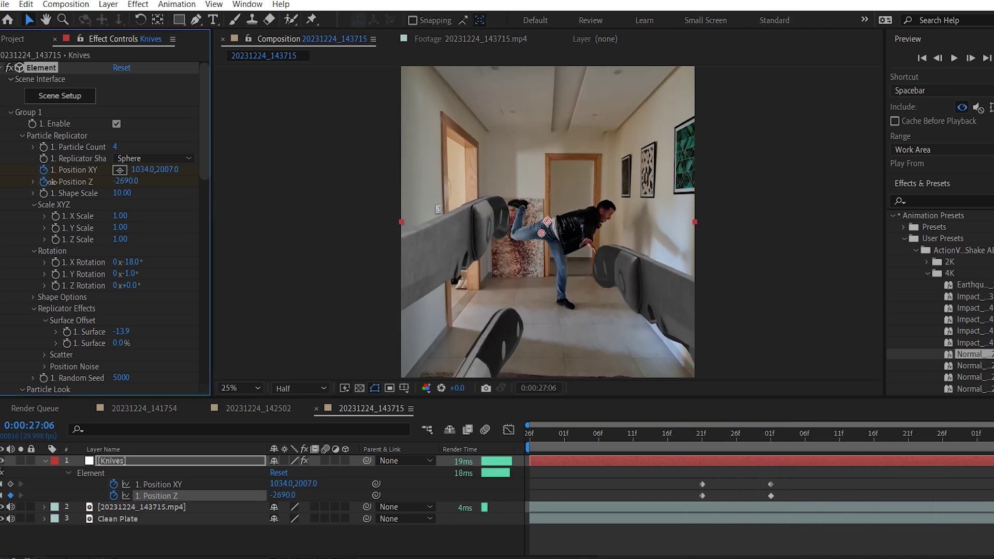
# Step: Keyframe Position Z at 0:00:27:06 so the knives keep drifting toward the camera, and play back the motion
pyautogui.moveTo(52, 182); pyautogui.dragTo(101, 192)
pyautogui.press('space')
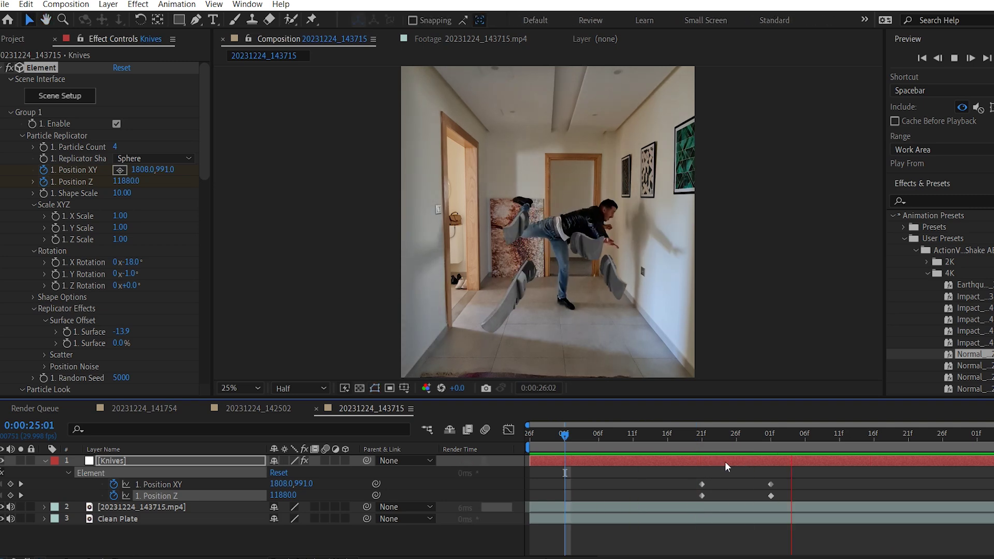
pyautogui.moveTo(761, 438); pyautogui.dragTo(689, 435)
pyautogui.scroll(1, 610, 212)
# Step: Move the first Position XY and Position Z keyframes to 0:00:25:16, trim the Knives layer's start to 0:00:25:19, and preview the timing
pyautogui.moveTo(717, 480); pyautogui.dragTo(668, 497)
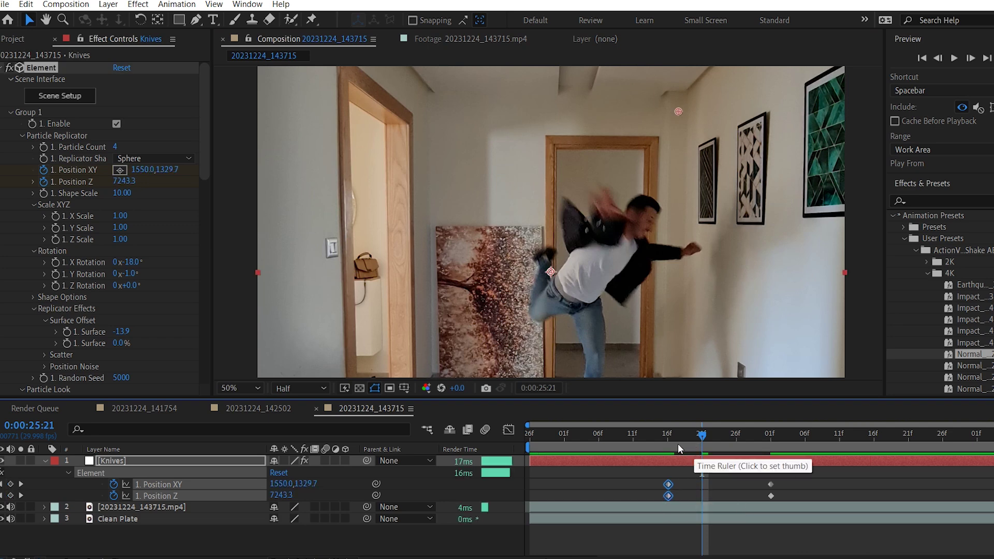
pyautogui.moveTo(699, 438); pyautogui.dragTo(690, 438)
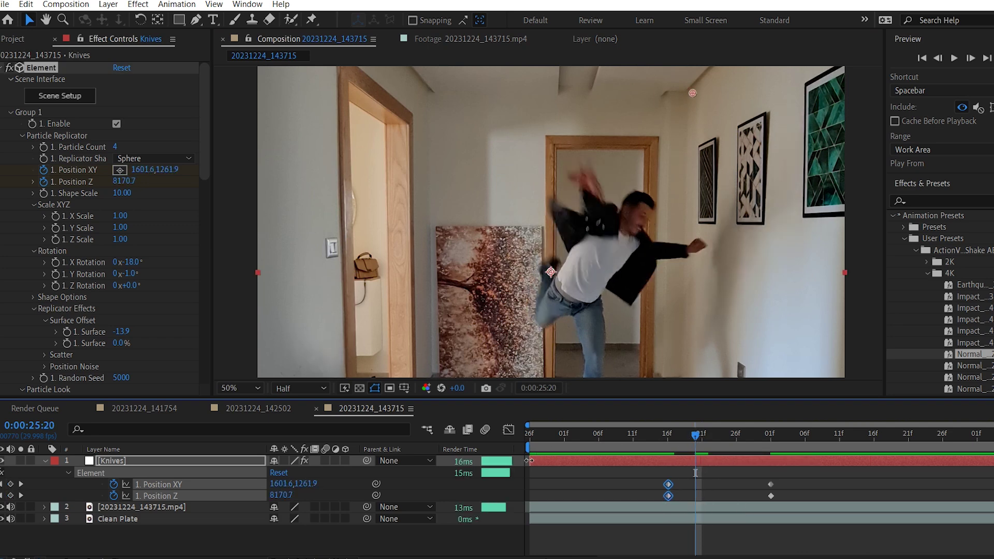
pyautogui.moveTo(529, 461); pyautogui.dragTo(598, 457)
pyautogui.click(662, 436)
pyautogui.press('space')
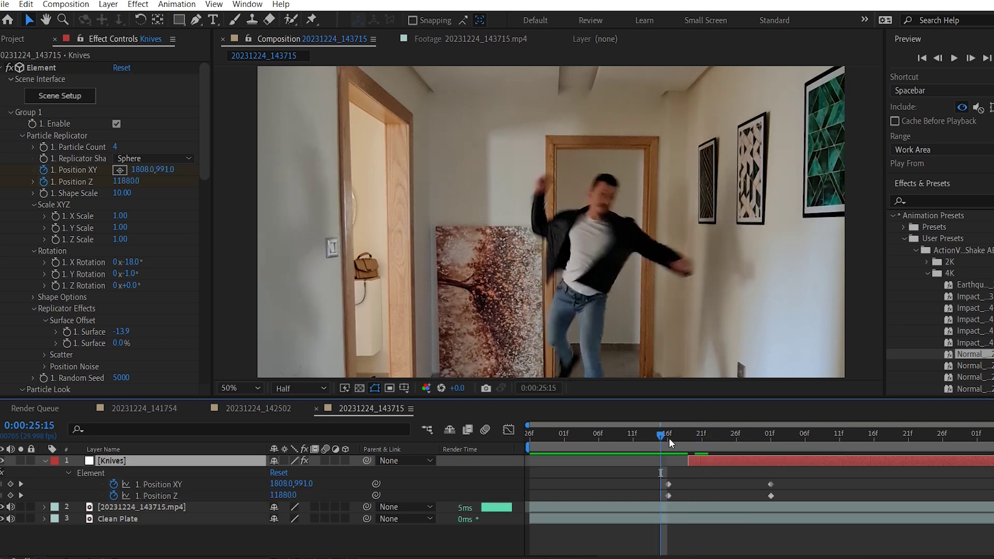
pyautogui.press('space')
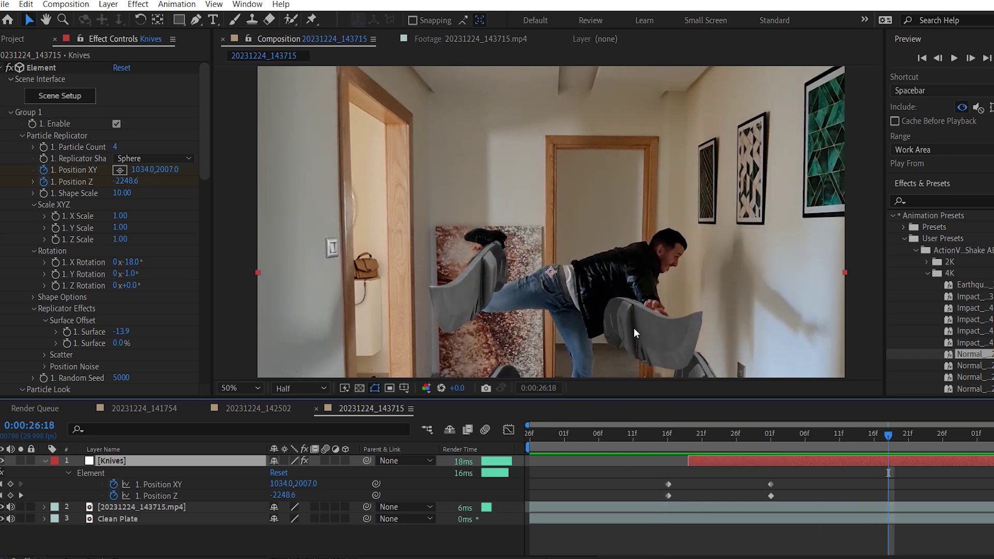
pyautogui.press('space')
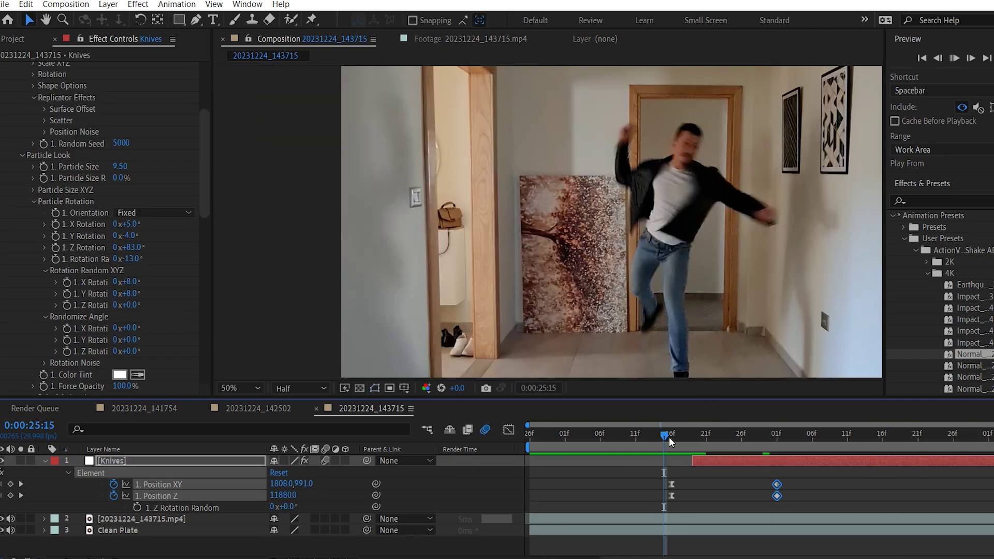
# Step: Trim the Knives layer's start to 0:00:25:24 and preview when the knives appear
pyautogui.click(669, 437)
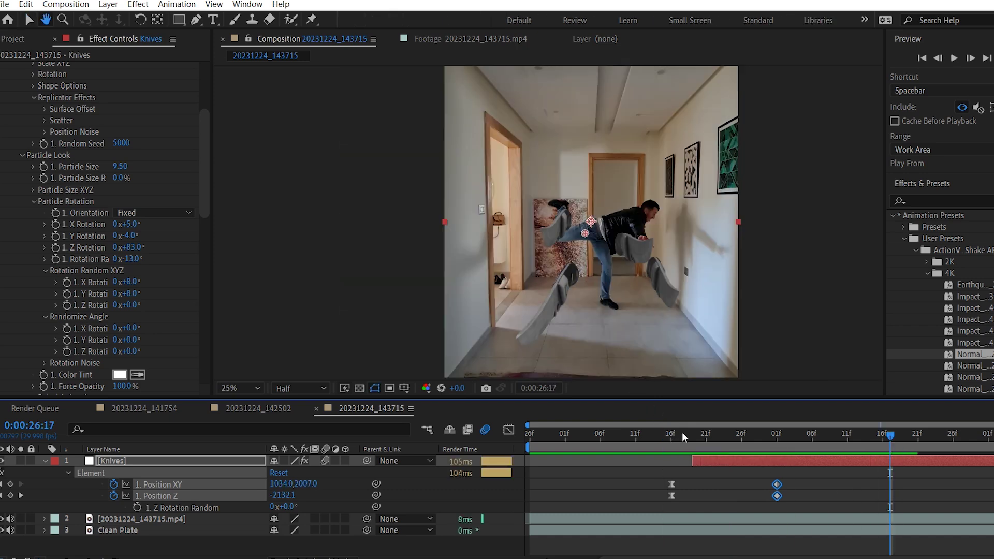
pyautogui.moveTo(699, 461); pyautogui.dragTo(727, 461)
pyautogui.click(694, 442)
pyautogui.press('space')
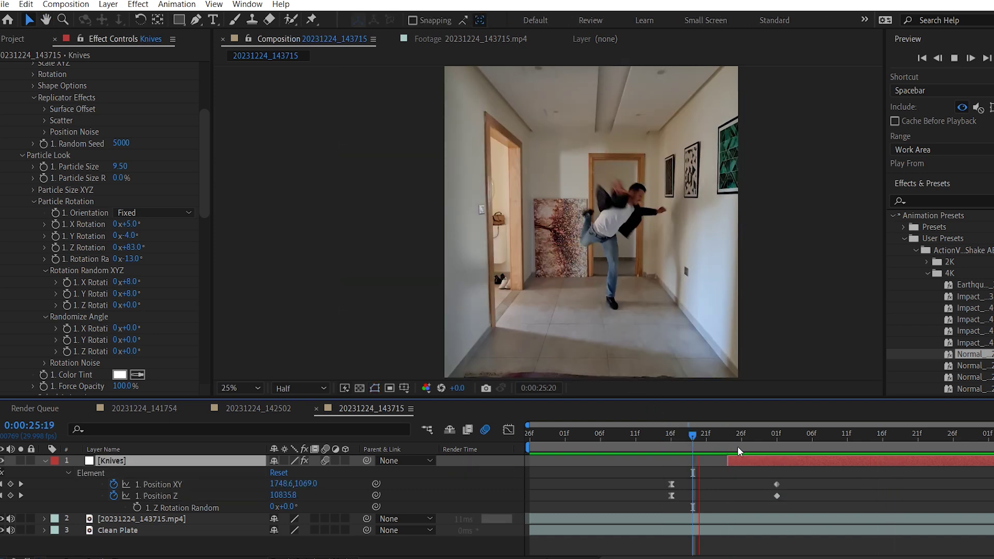
pyautogui.click(726, 443)
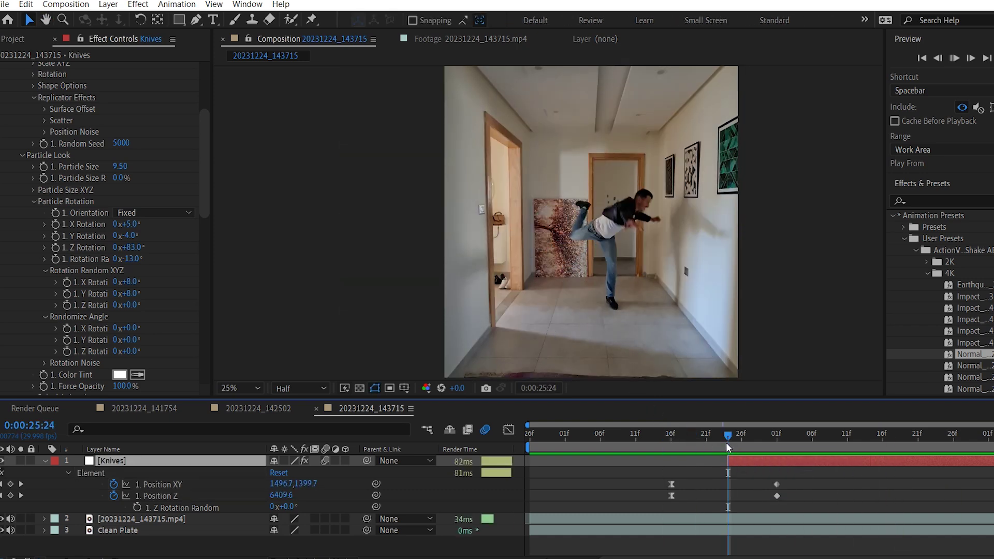
pyautogui.press('space')
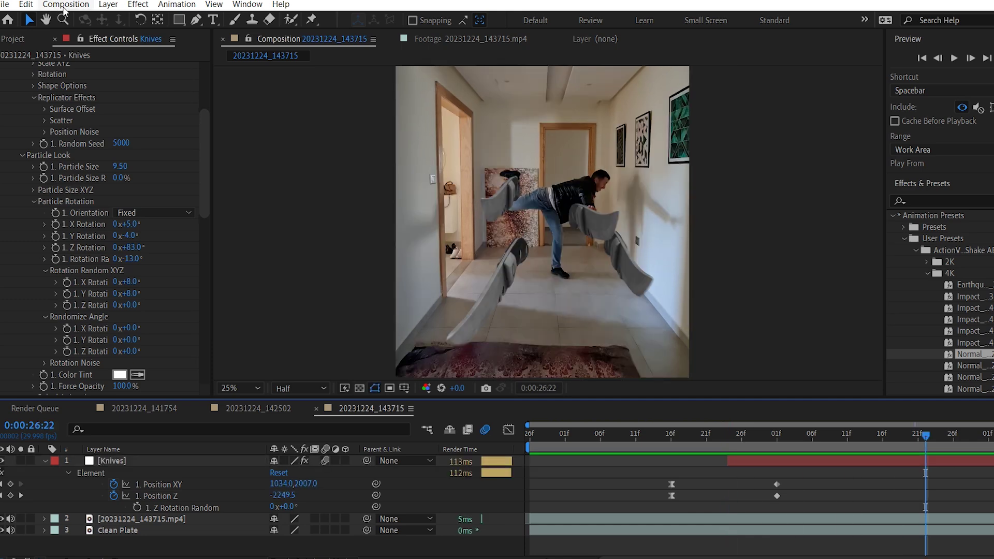
# Step: Lengthen the composition's duration in the composition settings
pyautogui.click(88, 7)
pyautogui.click(111, 39)
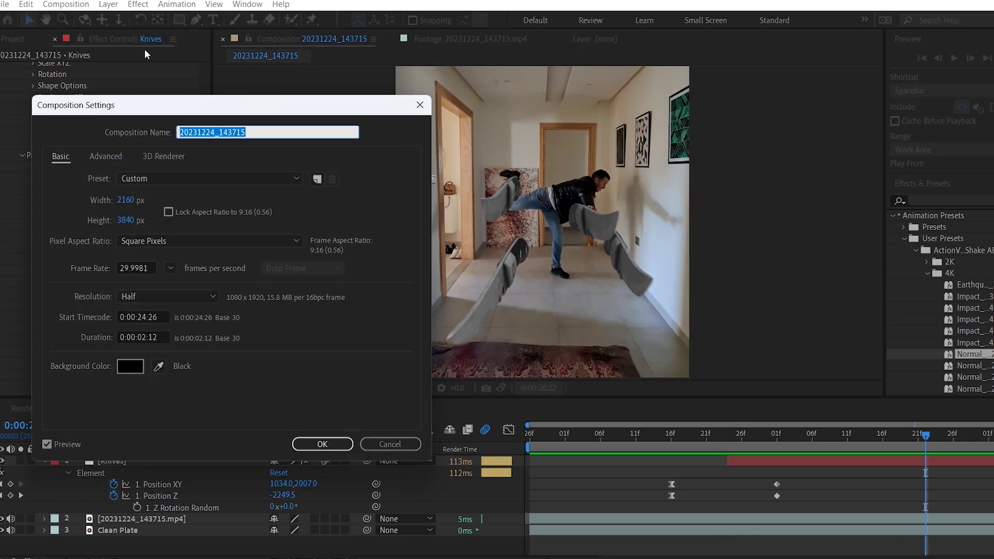
pyautogui.click(160, 337)
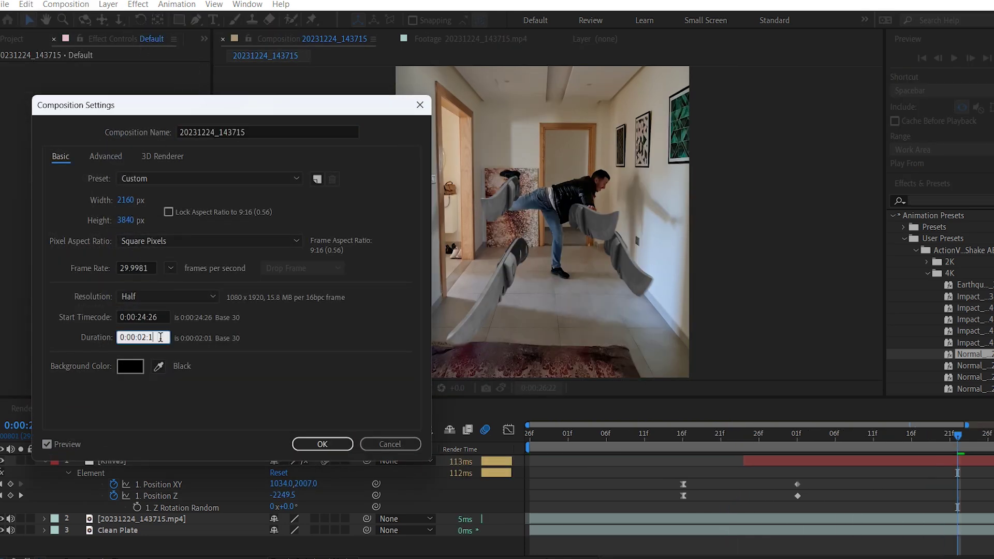
pyautogui.press('Return')
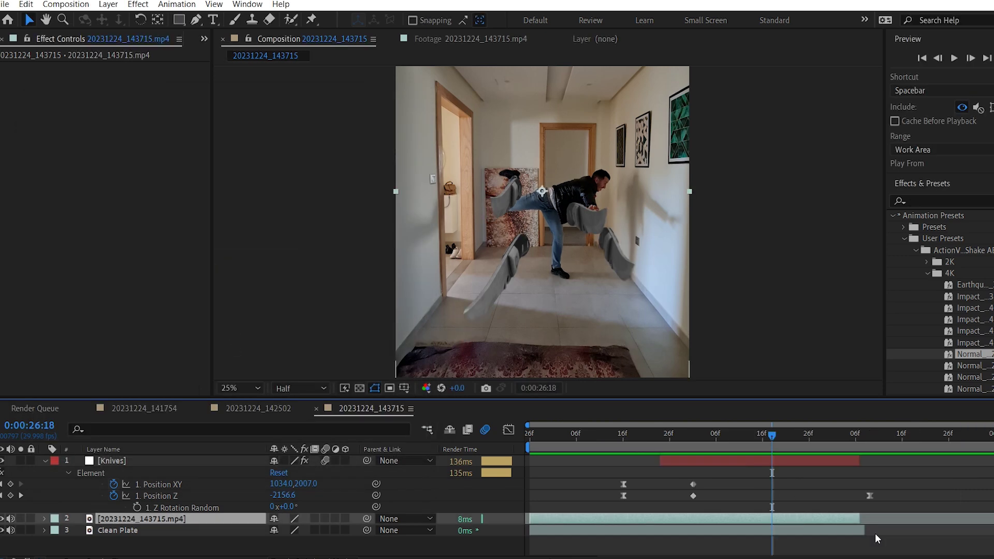
# Step: Extend the Clean Plate layer to cover the lengthened composition and split the footage layer at 0:00:26:18
pyautogui.click(875, 532)
pyautogui.click(825, 519)
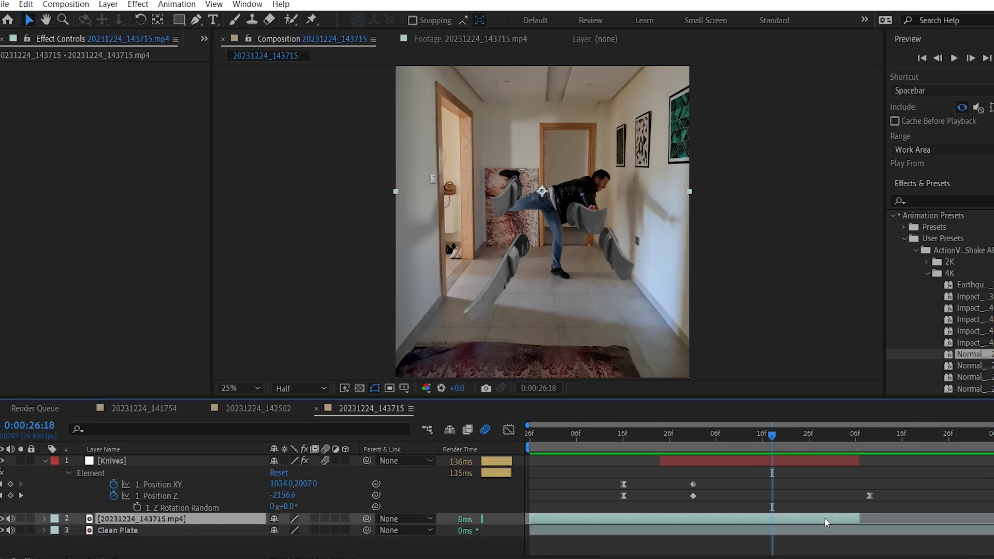
pyautogui.hotkey('ctrl', 'shift', 'd')
# Step: Slow down the second part of the split footage by time-stretching it to a stretch factor of 250
pyautogui.rightClick(824, 518)
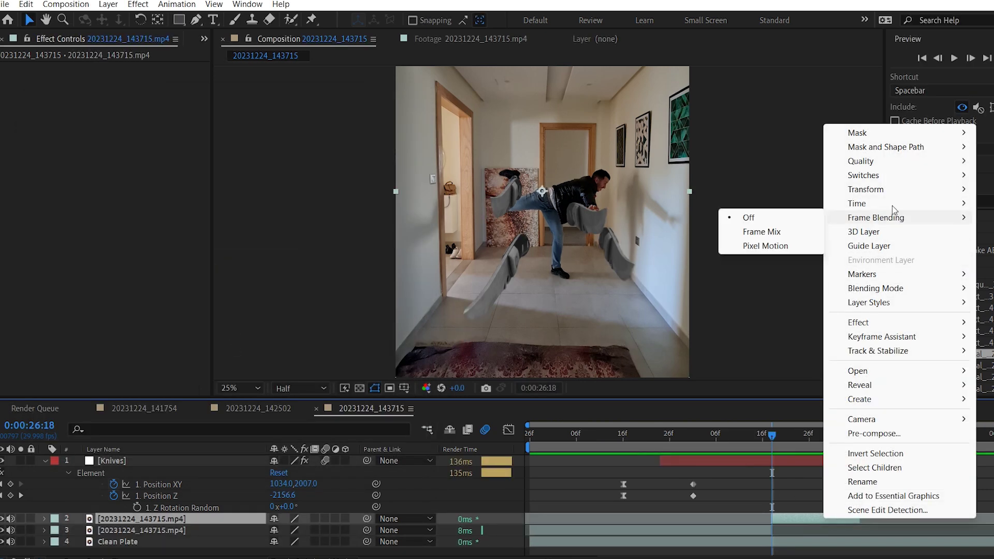
pyautogui.moveTo(875, 203)
pyautogui.click(719, 232)
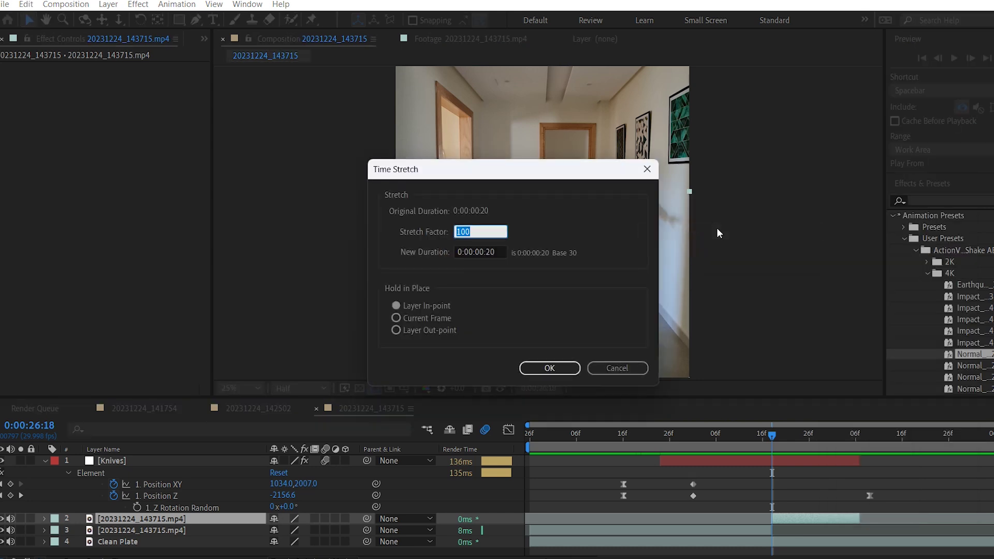
pyautogui.write('25')
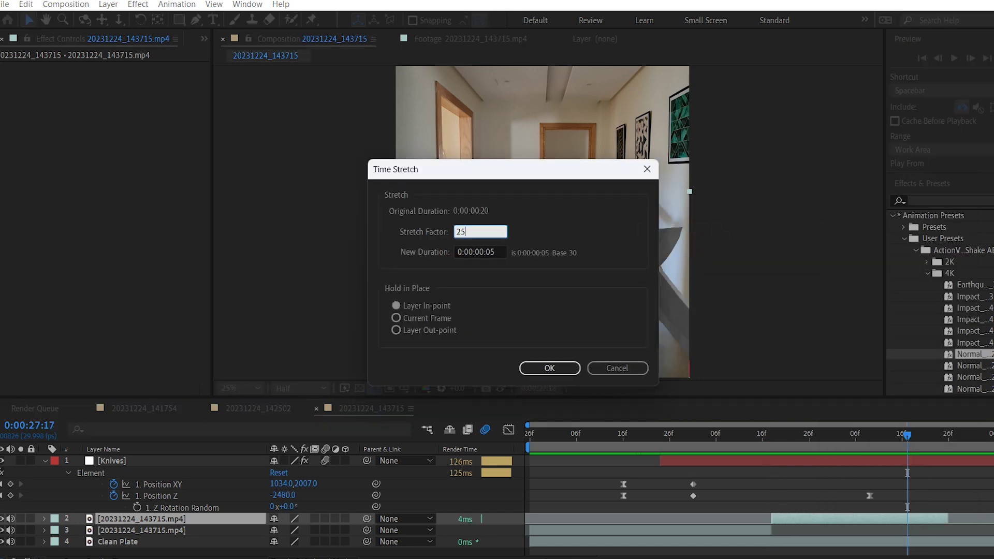
pyautogui.write('0')
pyautogui.press('Return')
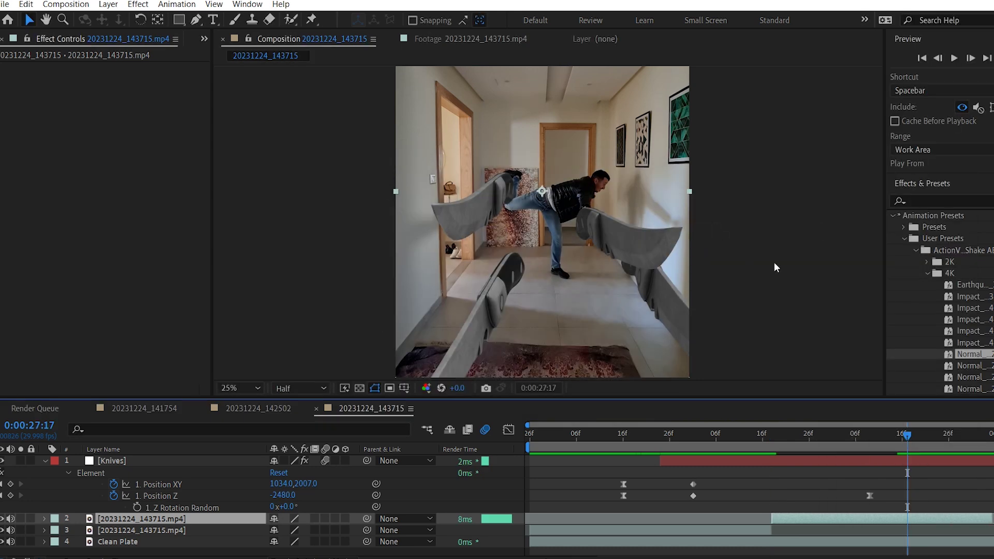
# Step: Keyframe Position Z at -3310.0 around 0:00:27:22 so the knives fly out past the camera, and preview the motion
pyautogui.click(751, 435)
pyautogui.press('space')
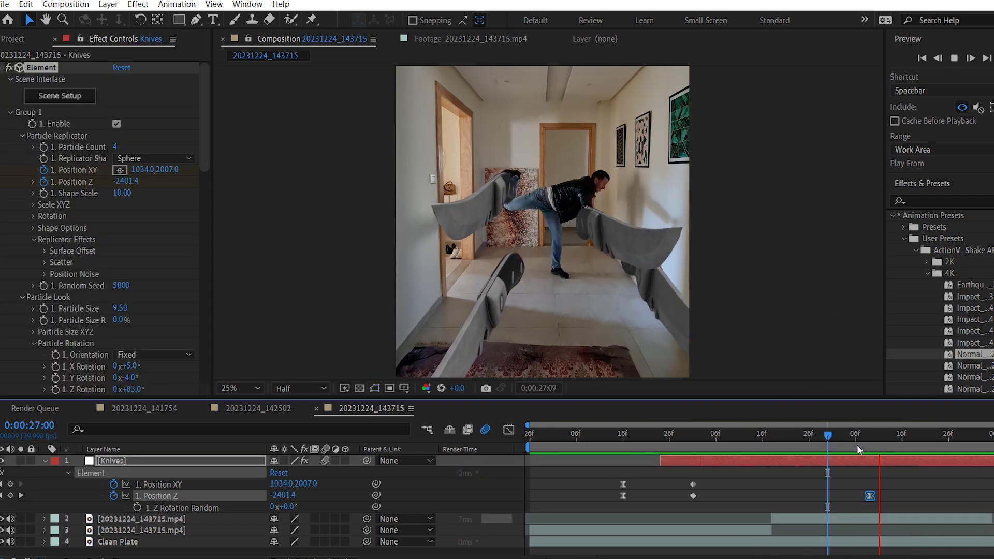
pyautogui.press('space')
pyautogui.moveTo(926, 441)
pyautogui.mouseDown()
pyautogui.moveTo(943, 441)
pyautogui.moveTo(930, 441)
pyautogui.mouseUp()
pyautogui.moveTo(127, 183); pyautogui.dragTo(71, 182)
pyautogui.click(824, 441)
pyautogui.press('space')
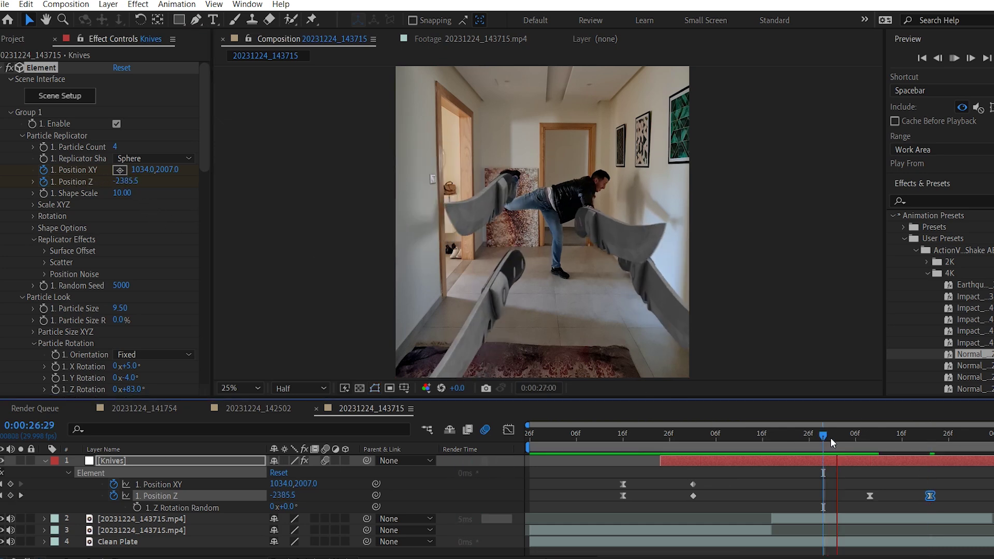
pyautogui.click(741, 439)
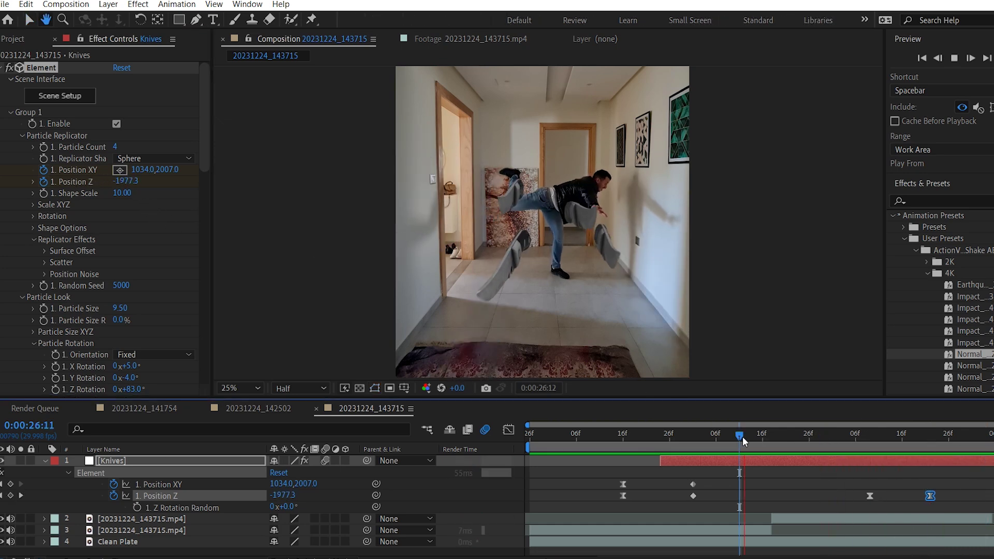
pyautogui.press('space')
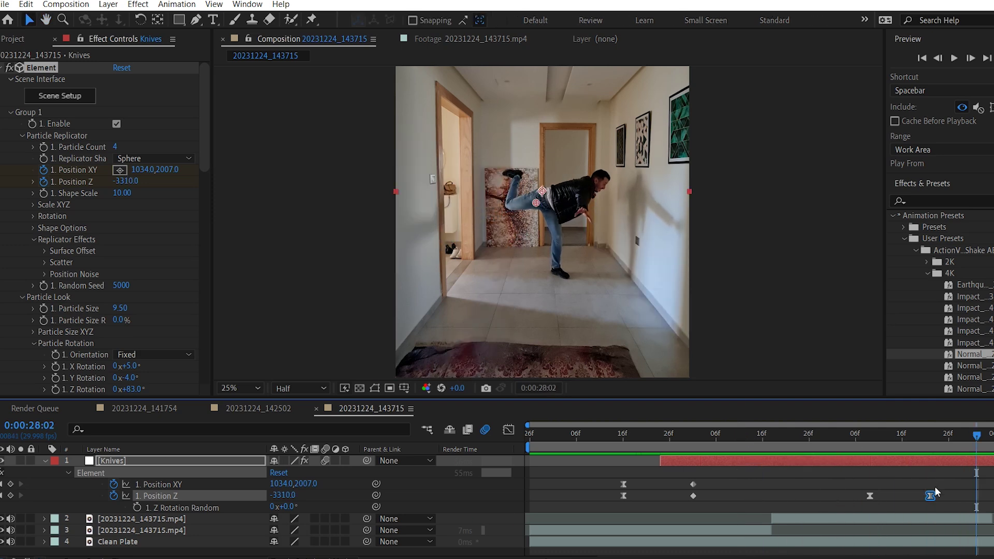
# Step: Bring the last two Position Z keyframes closer together, move them to about 0:00:27:21 and 0:00:27:28, and preview the exit
pyautogui.keyDown('shift'); pyautogui.click(870, 496); pyautogui.keyUp('shift')
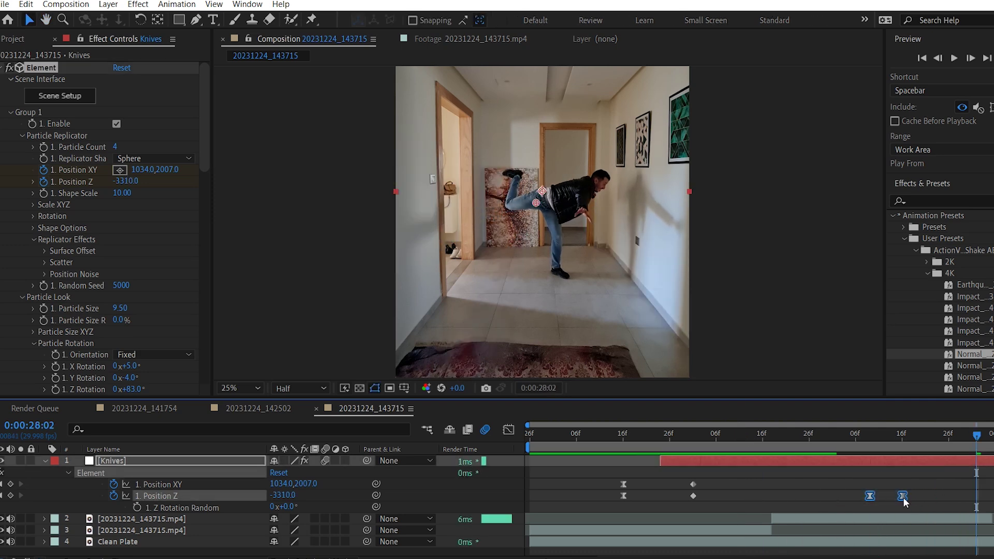
pyautogui.moveTo(980, 510); pyautogui.dragTo(963, 510)
pyautogui.click(787, 443)
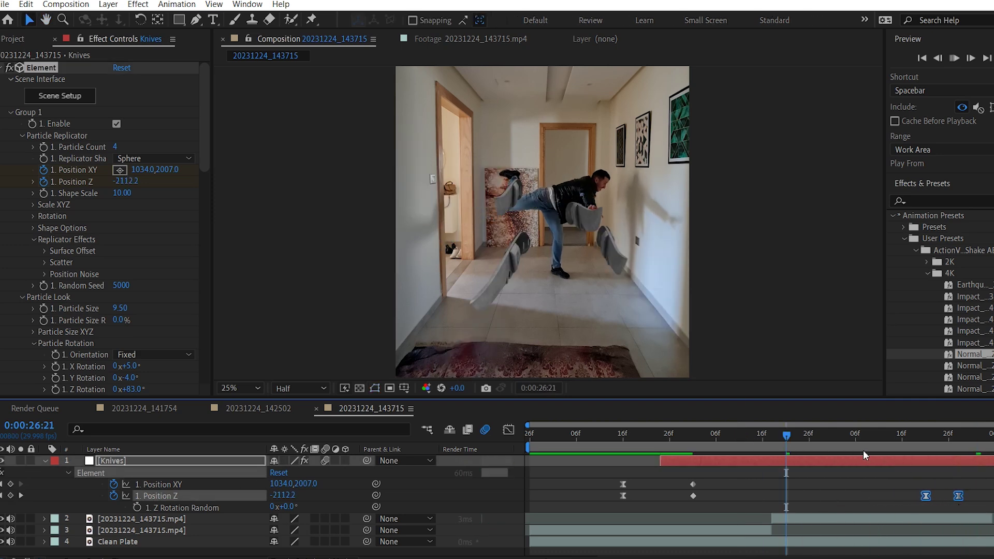
pyautogui.press('space')
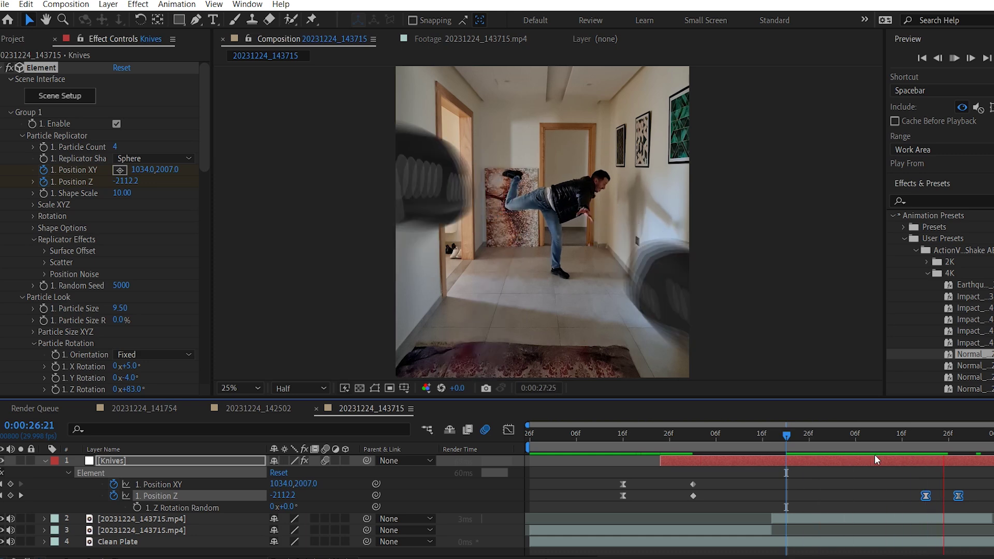
pyautogui.press('space')
pyautogui.press('F2')
pyautogui.click(900, 439)
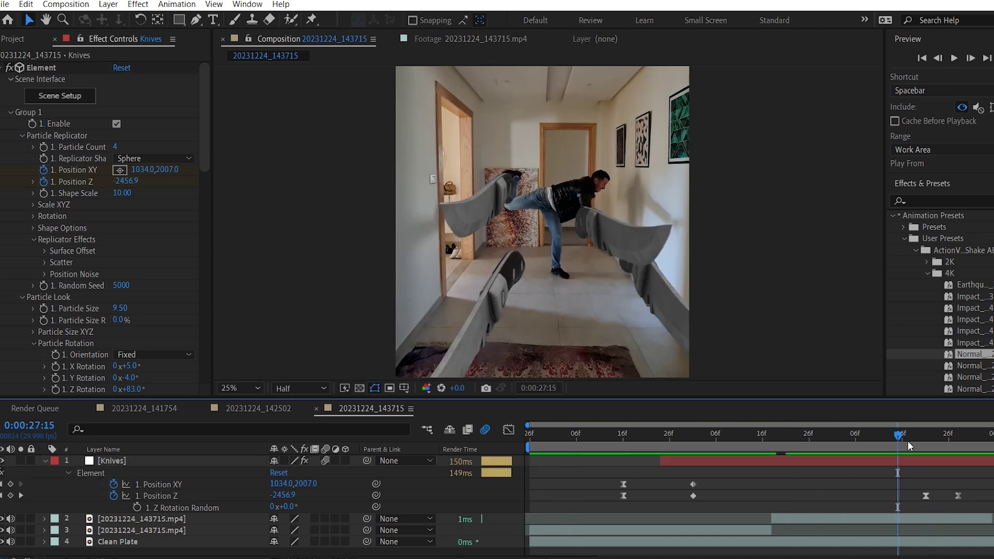
pyautogui.press('space')
pyautogui.press('space')
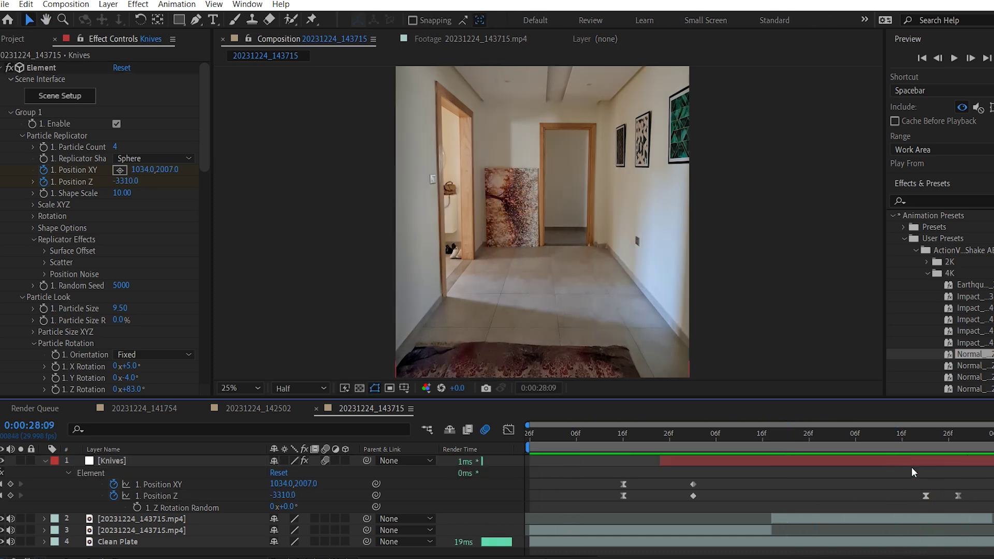
# Step: Change the second-to-last Position Z keyframe's temporal interpolation to Linear and preview the knives speeding up
pyautogui.rightClick(926, 495)
pyautogui.click(922, 443)
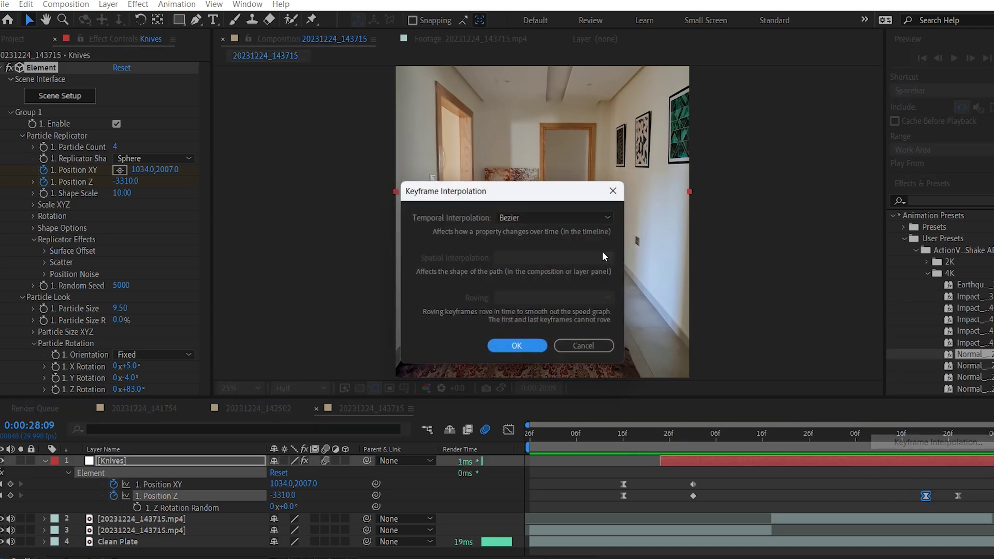
pyautogui.click(517, 218)
pyautogui.click(529, 250)
pyautogui.click(530, 346)
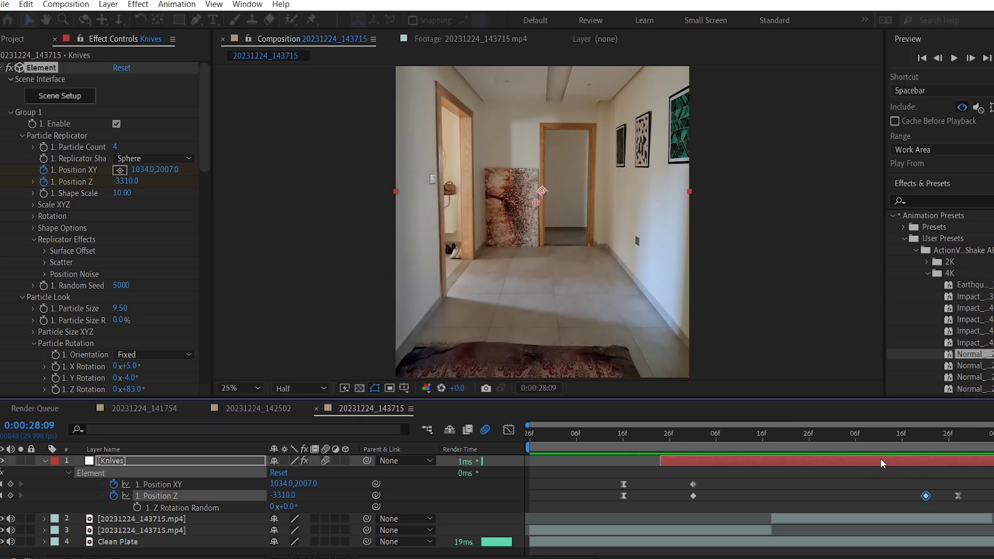
pyautogui.click(879, 437)
pyautogui.press('space')
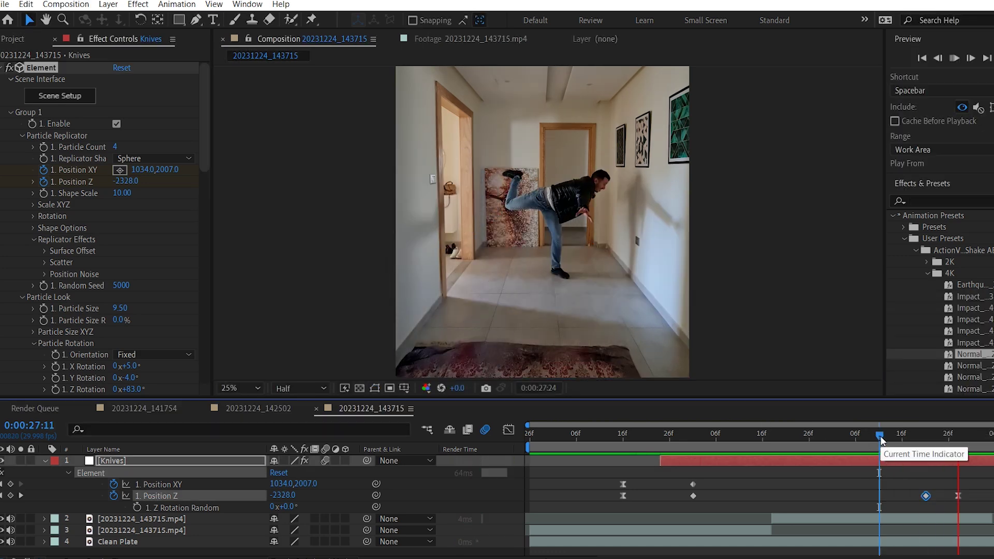
pyautogui.press('space')
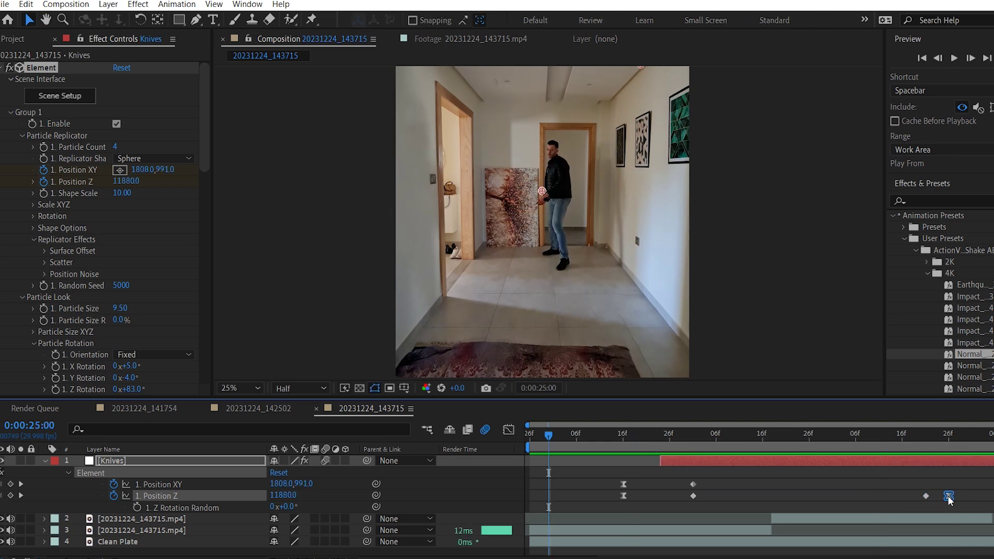
# Step: Move the last Position Z keyframe to about 0:00:27:24, set its temporal interpolation to Linear, and play back the result
pyautogui.moveTo(948, 497); pyautogui.dragTo(941, 497)
pyautogui.rightClick(940, 496)
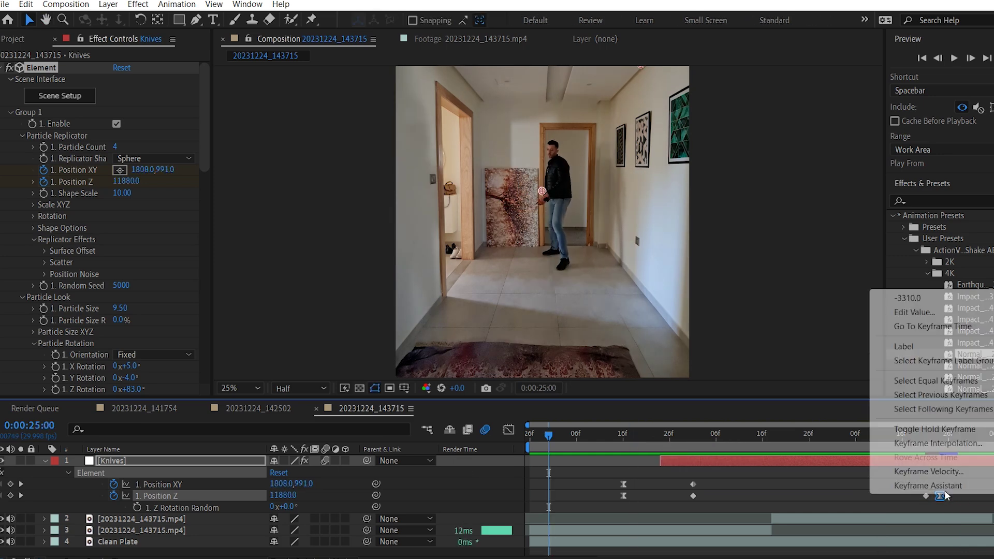
pyautogui.click(911, 443)
pyautogui.click(554, 217)
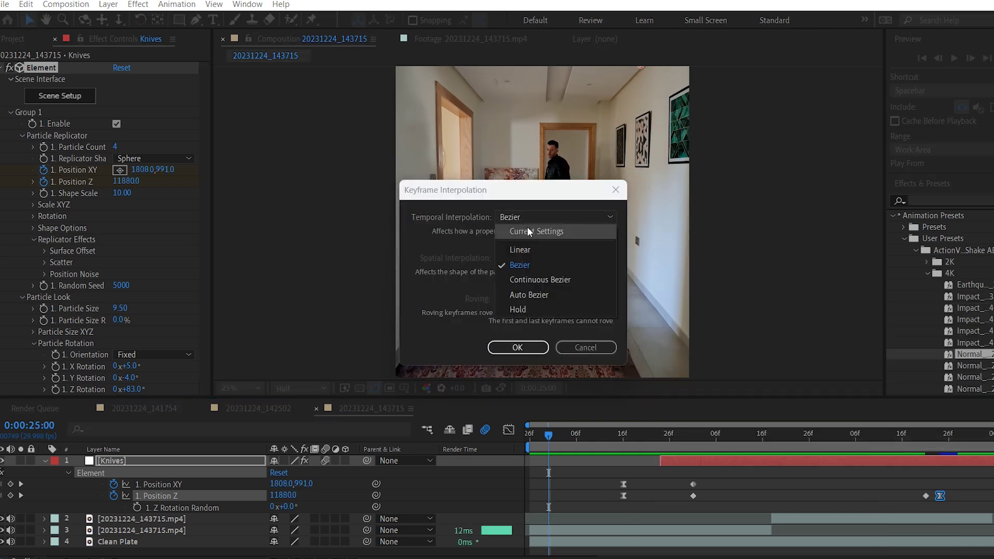
pyautogui.click(533, 231)
pyautogui.click(518, 347)
pyautogui.press('space')
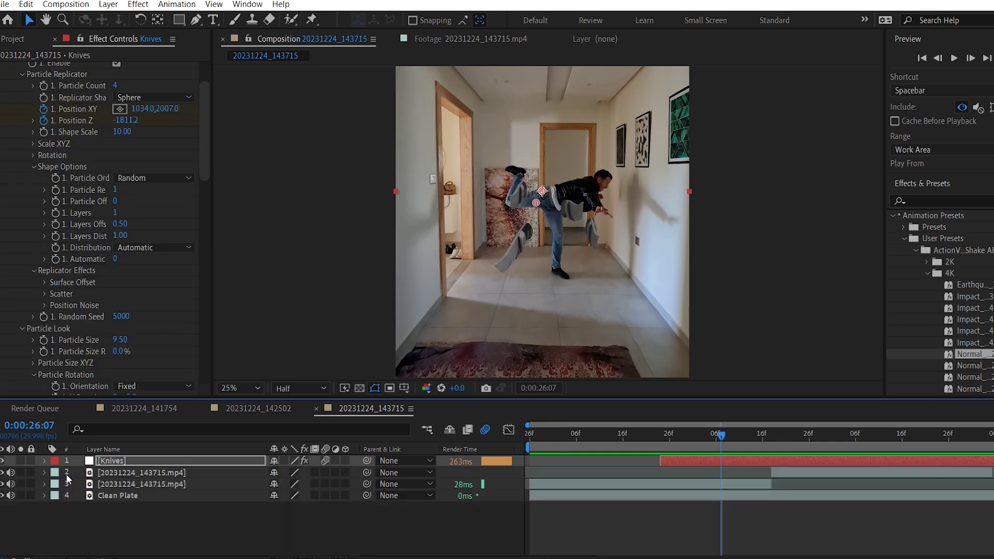
# Step: Set Motion Blur to On in the Element effect's render settings on the Knives layer
pyautogui.click(166, 519)
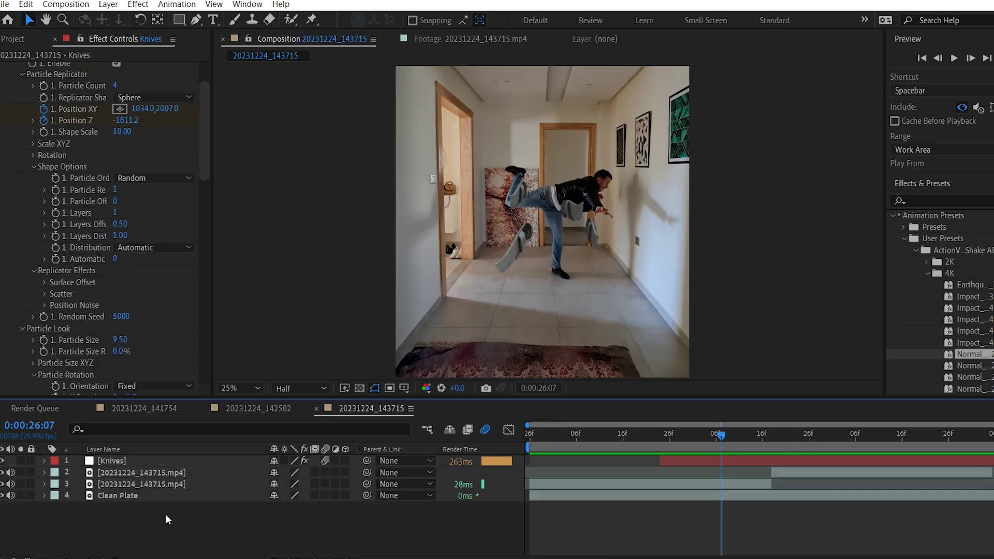
pyautogui.scroll(-15, 11, 309)
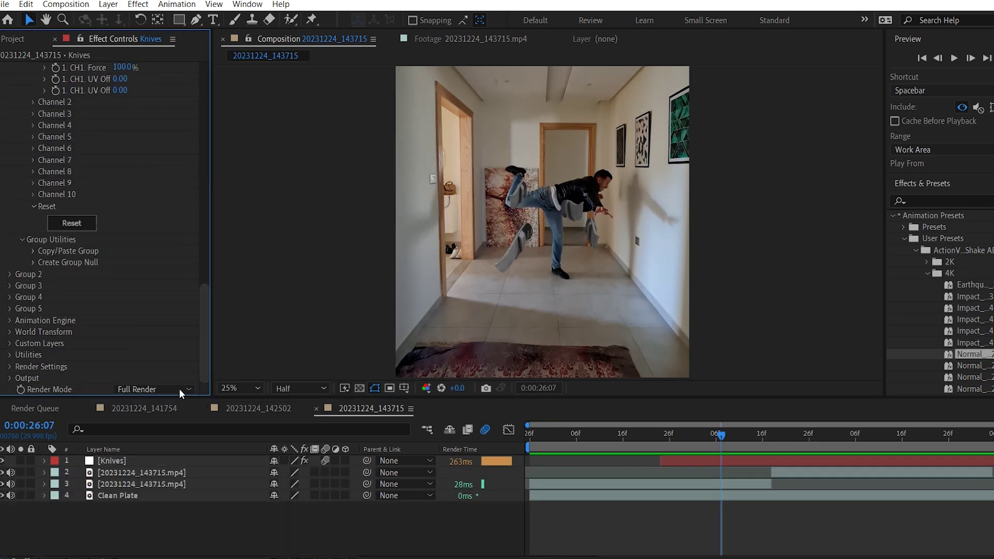
pyautogui.click(10, 366)
pyautogui.scroll(-5, 18, 359)
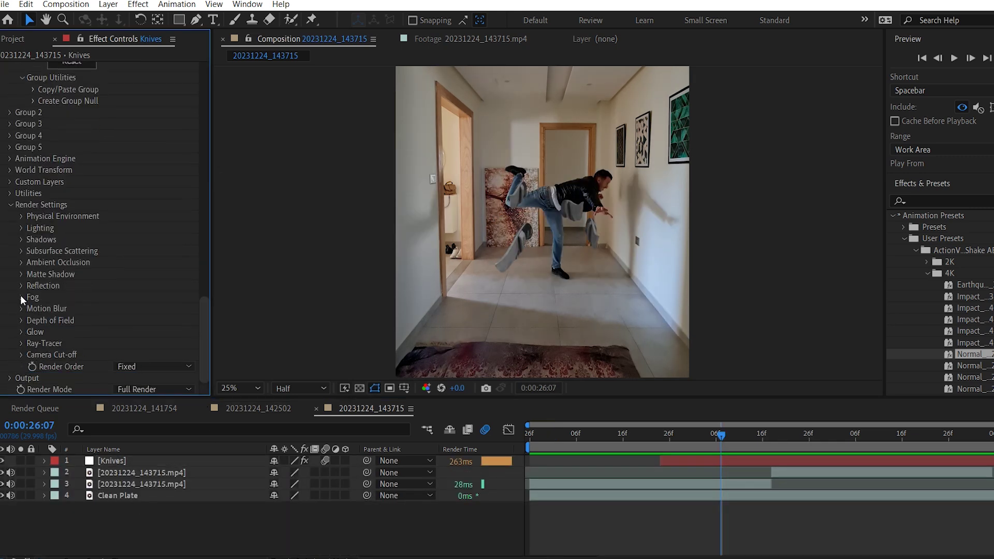
pyautogui.click(20, 308)
pyautogui.click(155, 322)
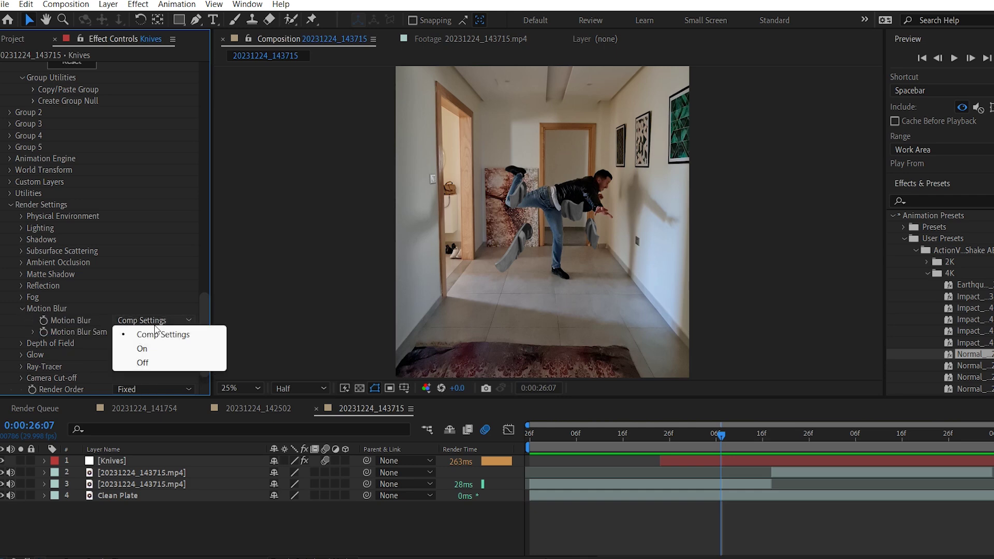
pyautogui.click(142, 349)
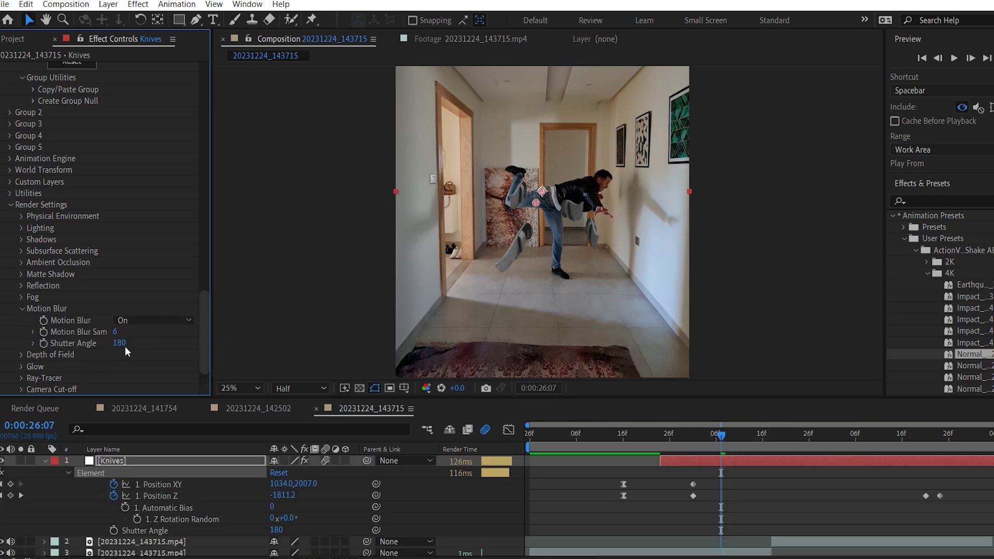
# Step: Set Element's motion blur shutter angle to 360 and preview the knives from 0:00:25:16
pyautogui.click(122, 344)
pyautogui.press('Return')
pyautogui.click(654, 443)
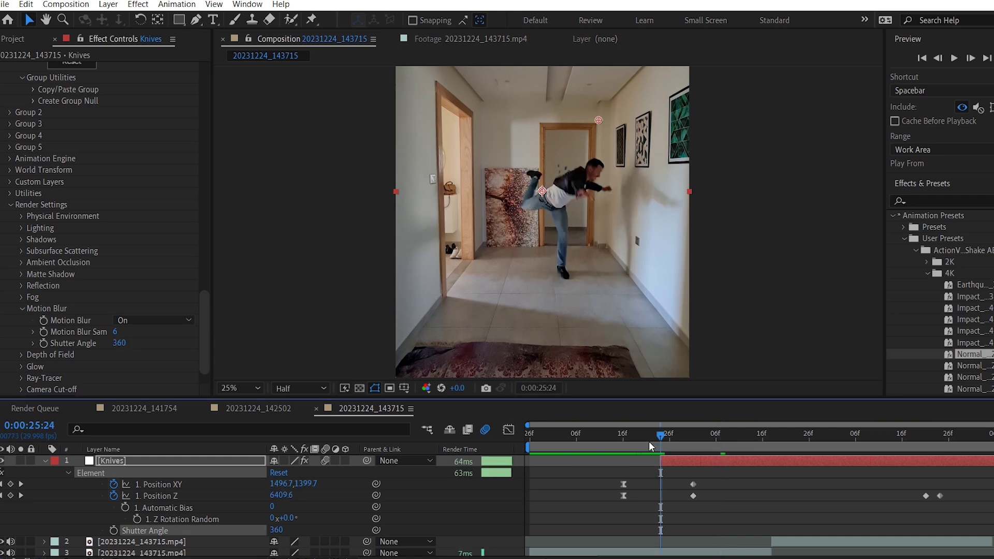
pyautogui.click(623, 443)
pyautogui.press('space')
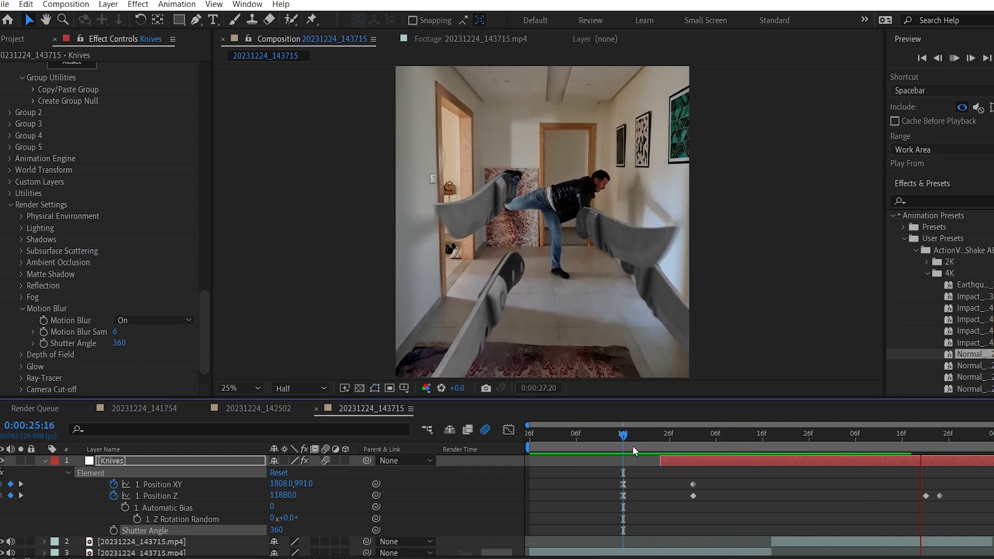
# Step: Collapse the Knives layer's properties and apply the Curves color correction effect to it
pyautogui.click(45, 461)
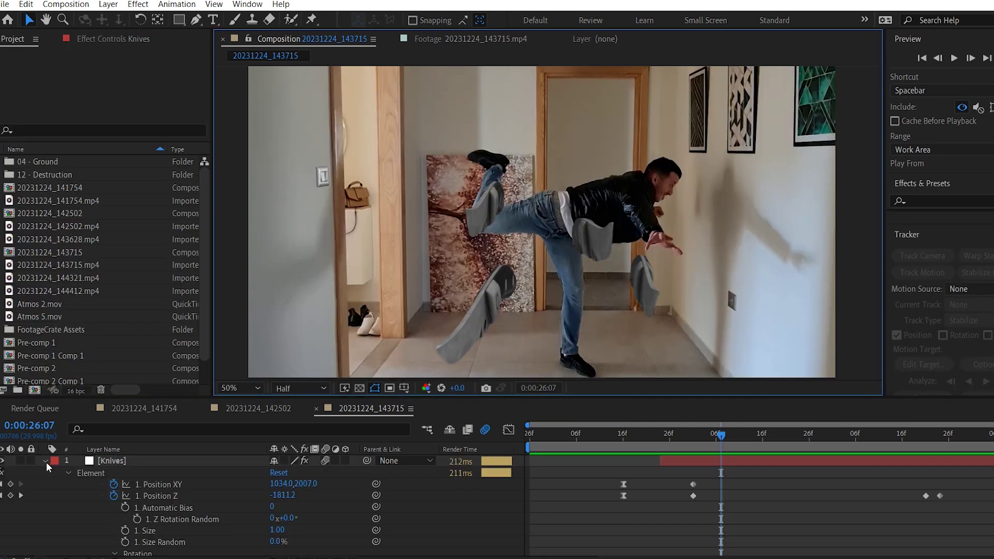
pyautogui.click(46, 460)
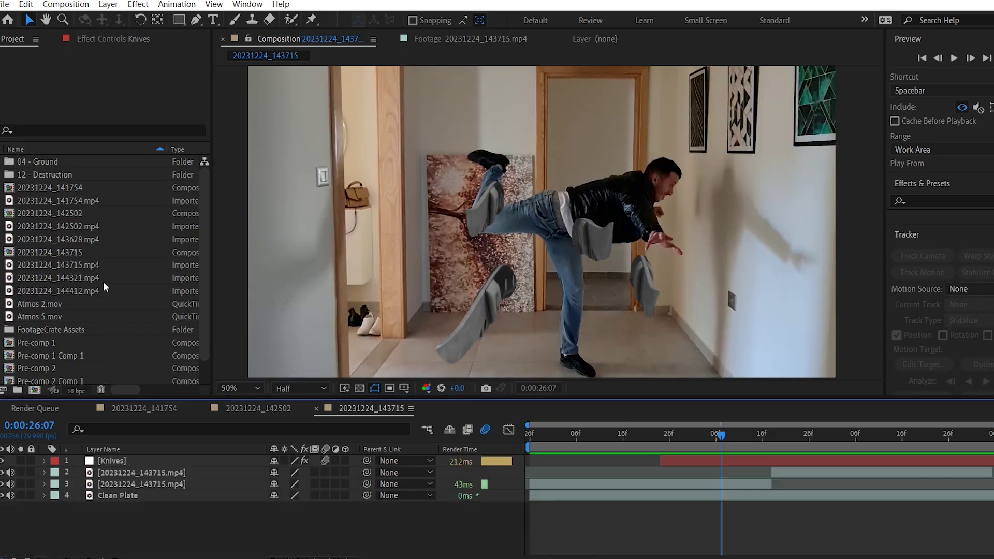
pyautogui.click(140, 42)
pyautogui.click(138, 5)
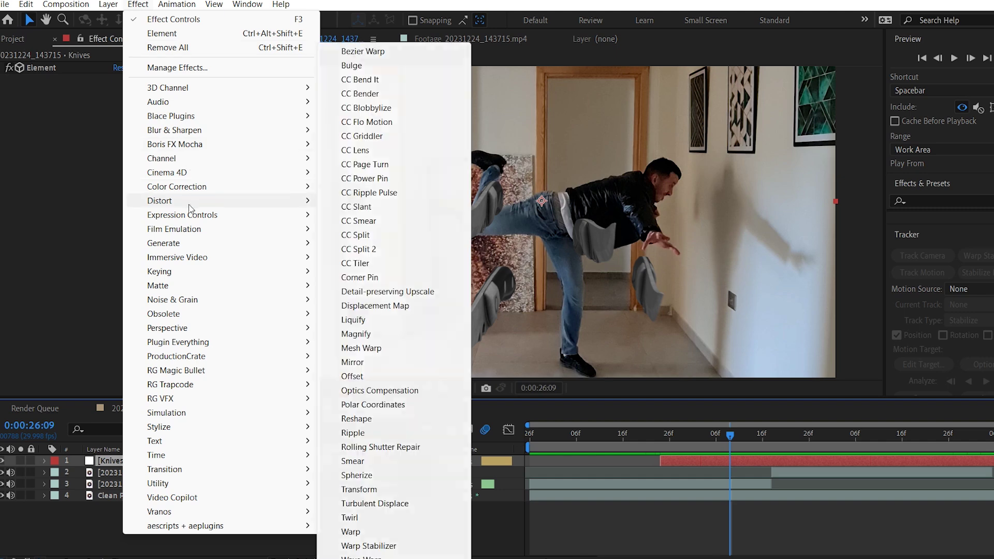
pyautogui.moveTo(179, 187)
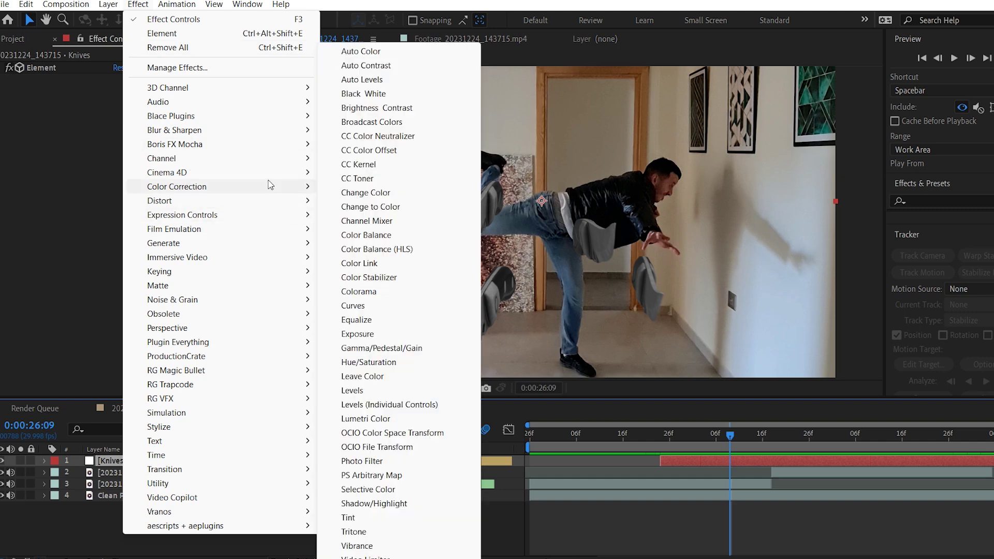
pyautogui.click(353, 305)
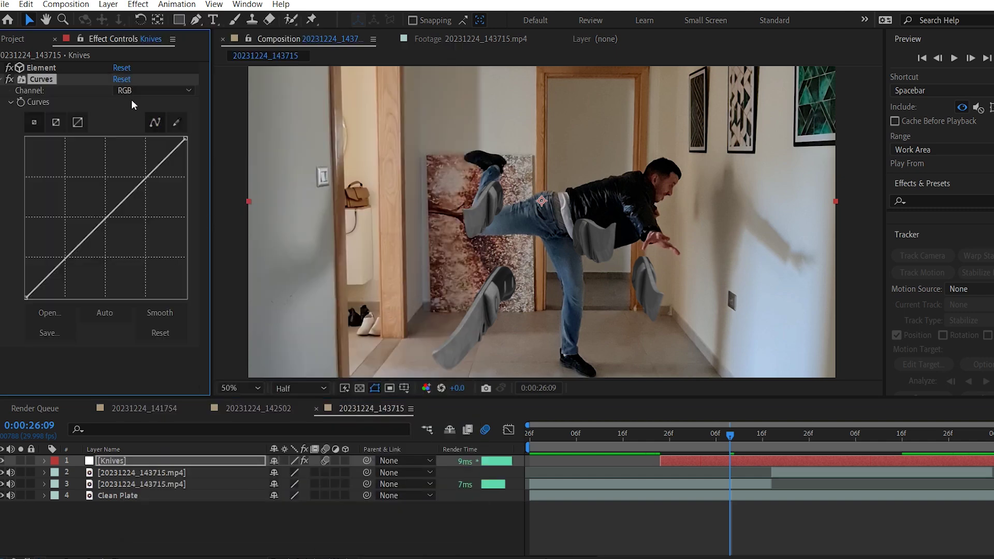
# Step: On the Knives layer's Curves, keyframe a raised Blue channel at 0:00:26:09 and a straight one at 0:00:26:01, and preview the change
pyautogui.click(135, 90)
pyautogui.click(151, 147)
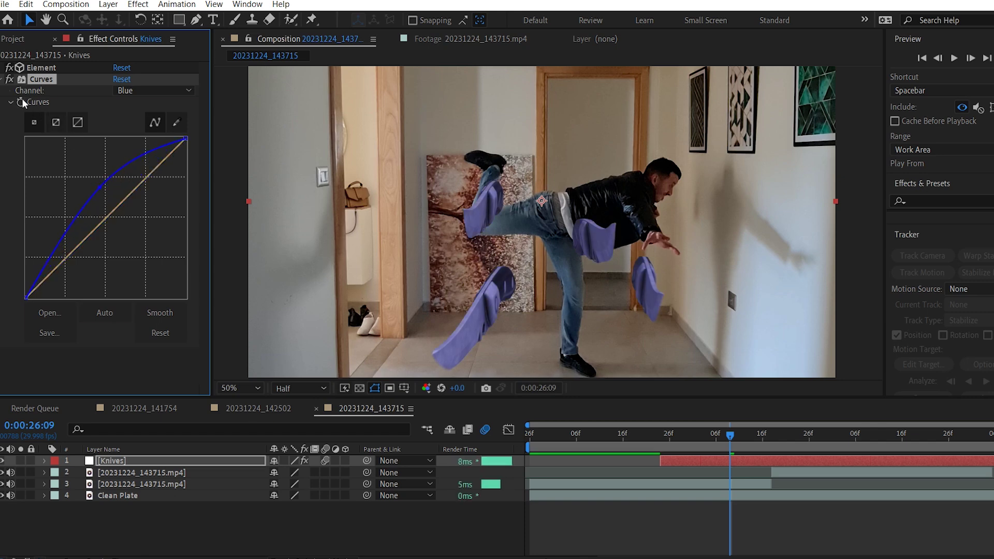
pyautogui.moveTo(729, 438); pyautogui.dragTo(688, 433)
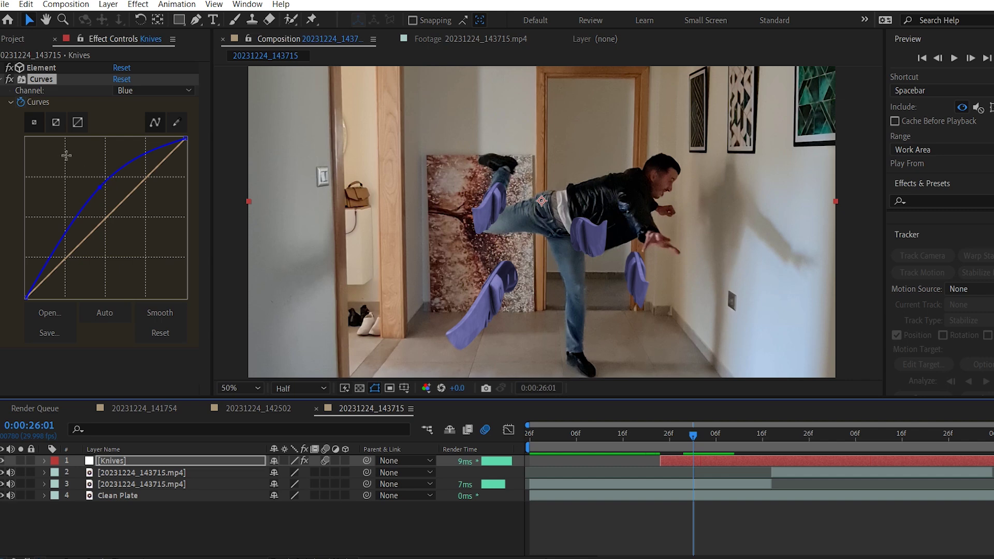
pyautogui.moveTo(105, 193); pyautogui.dragTo(115, 206)
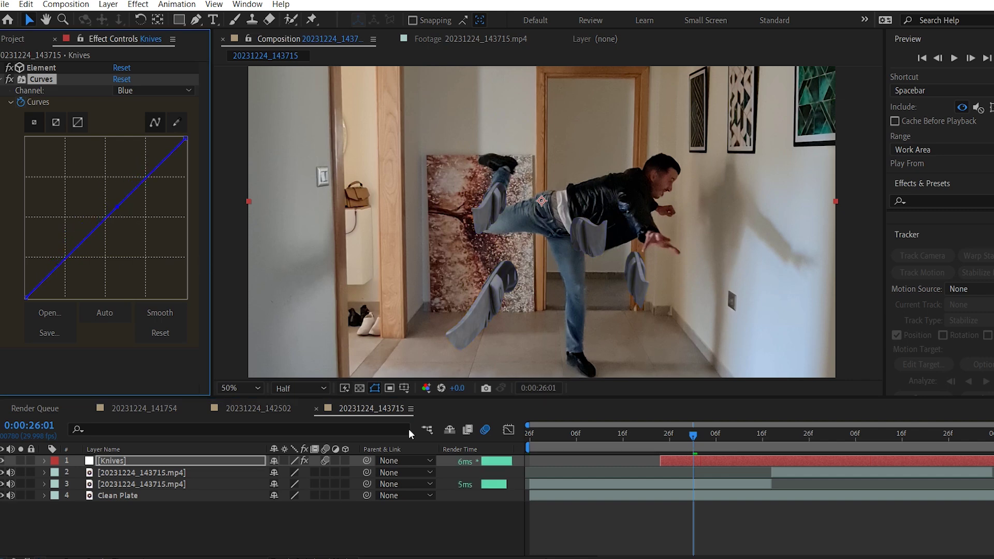
pyautogui.press('space')
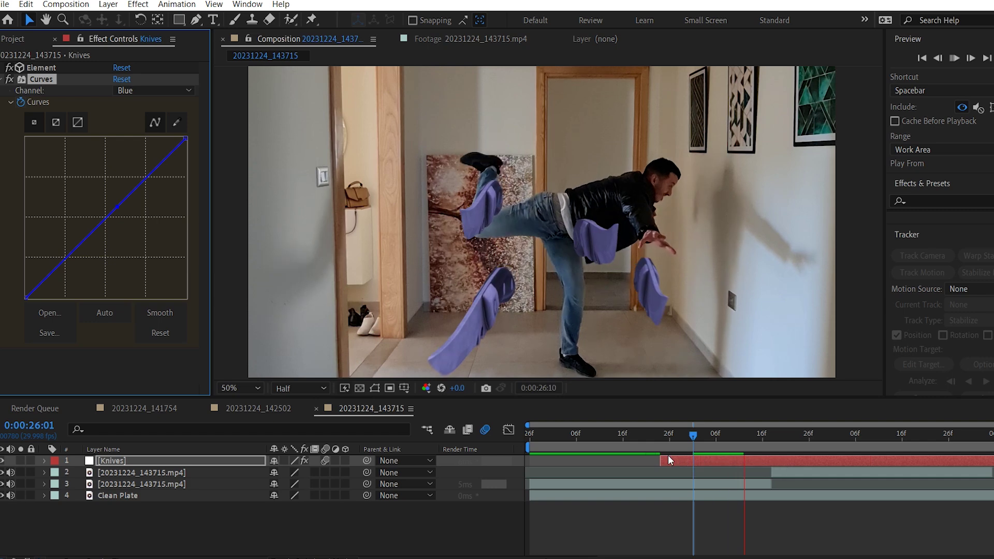
pyautogui.press('space')
# Step: Move the Knives layer's second Curves keyframe to about 0:00:26:13, play back from 0:00:26:00, and collapse the layer's properties
pyautogui.press('u')
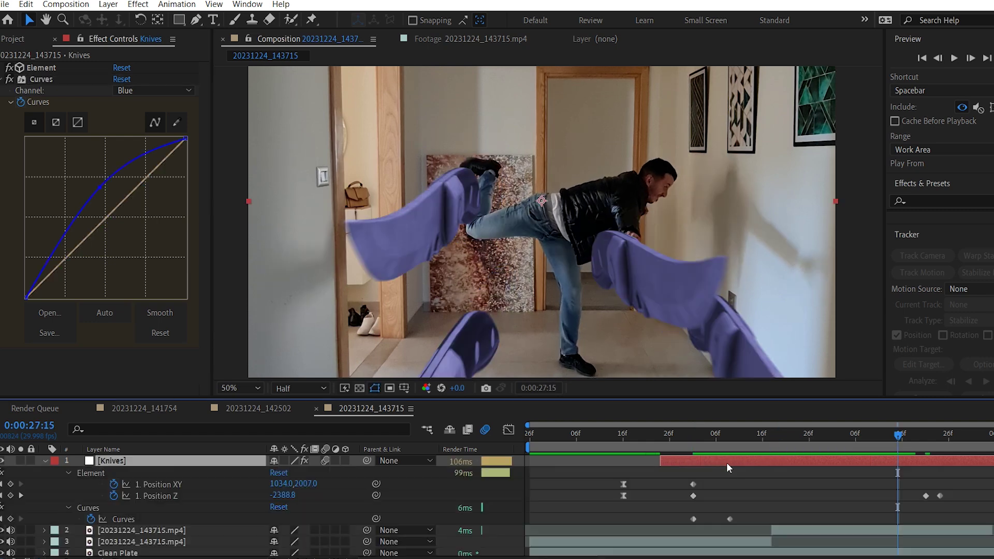
pyautogui.moveTo(730, 519); pyautogui.dragTo(749, 519)
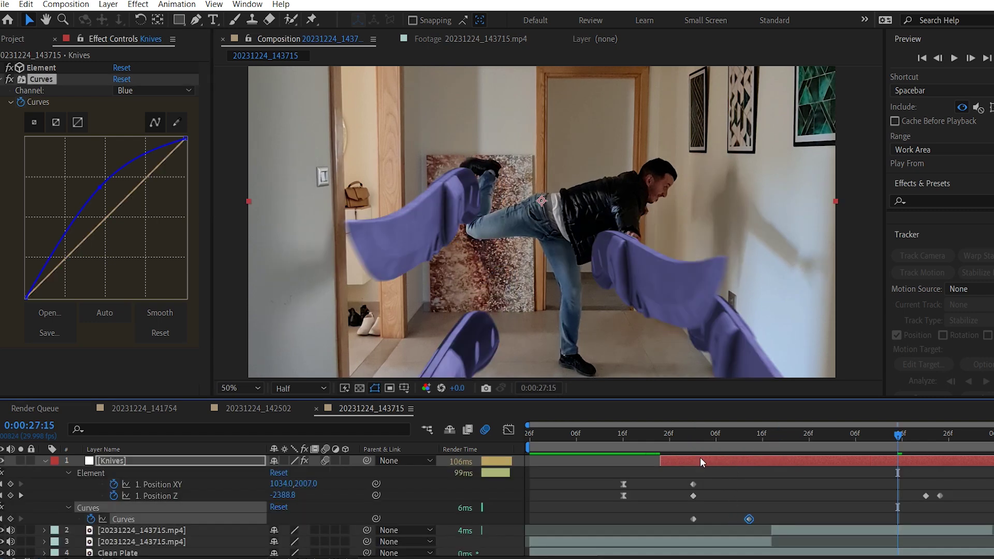
pyautogui.click(689, 446)
pyautogui.press('space')
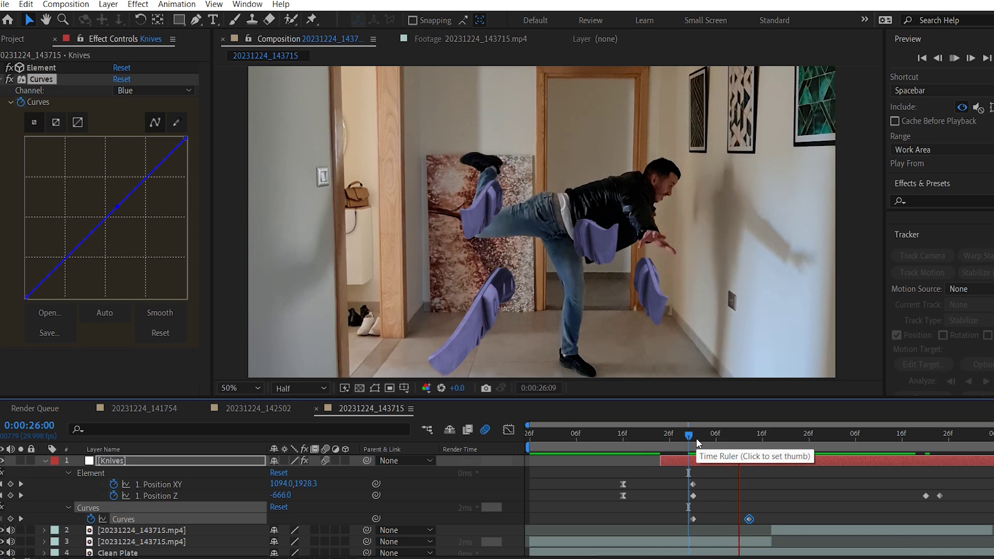
pyautogui.press('space')
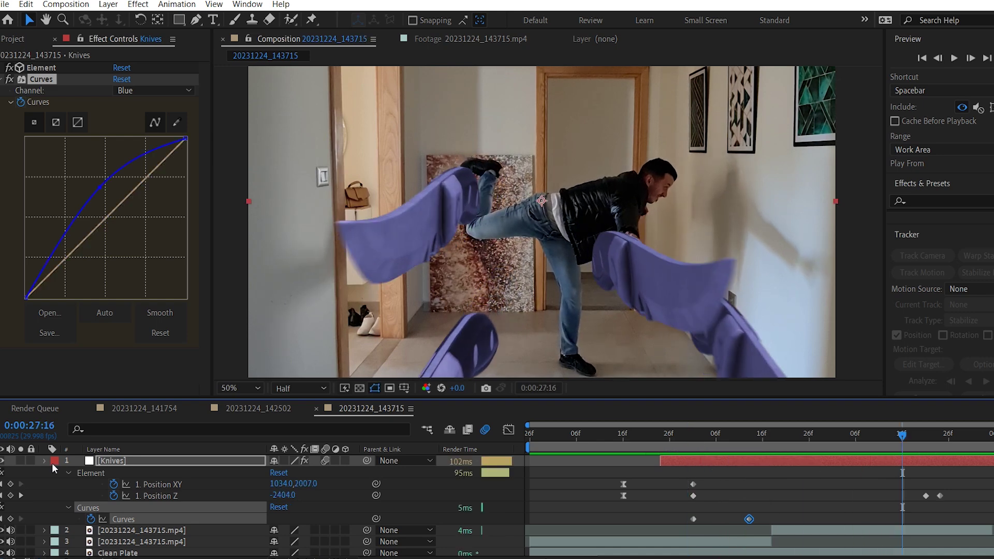
pyautogui.click(46, 461)
pyautogui.click(322, 522)
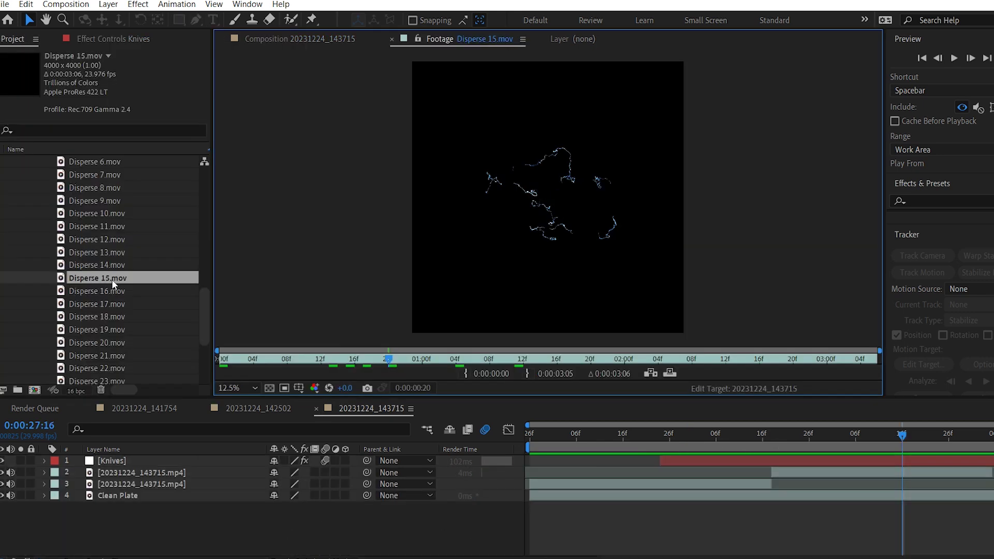
# Step: Add Disperse 15.mov above the Knives layer and apply the RG VFX Optical Glow effect to it at 0:00:25:29
pyautogui.moveTo(112, 280); pyautogui.dragTo(155, 462)
pyautogui.click(685, 436)
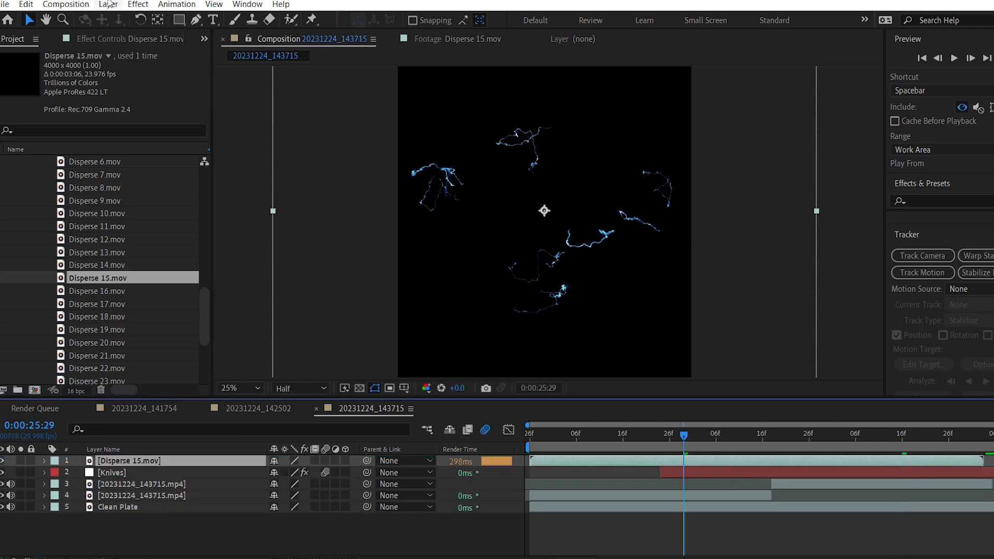
pyautogui.click(141, 8)
pyautogui.moveTo(300, 459)
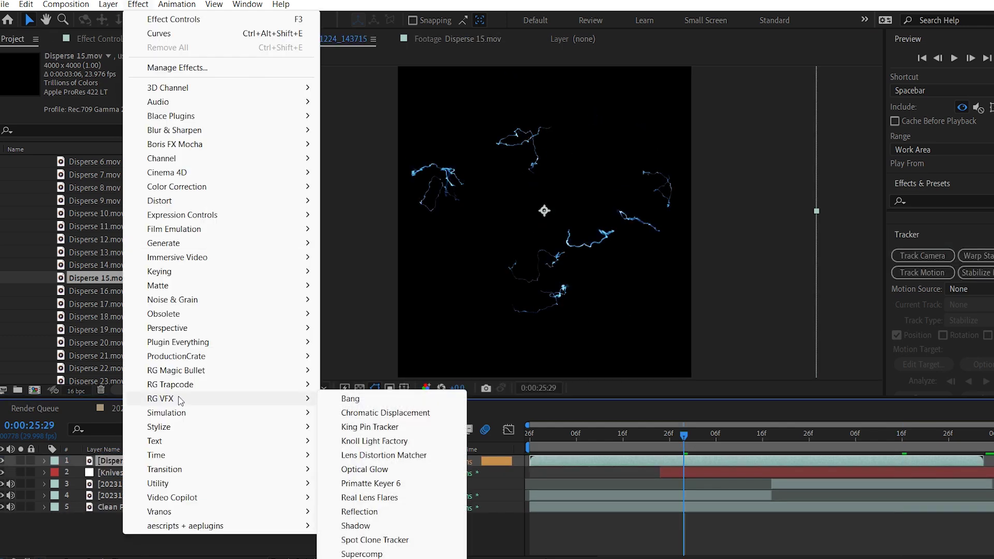
pyautogui.click(382, 471)
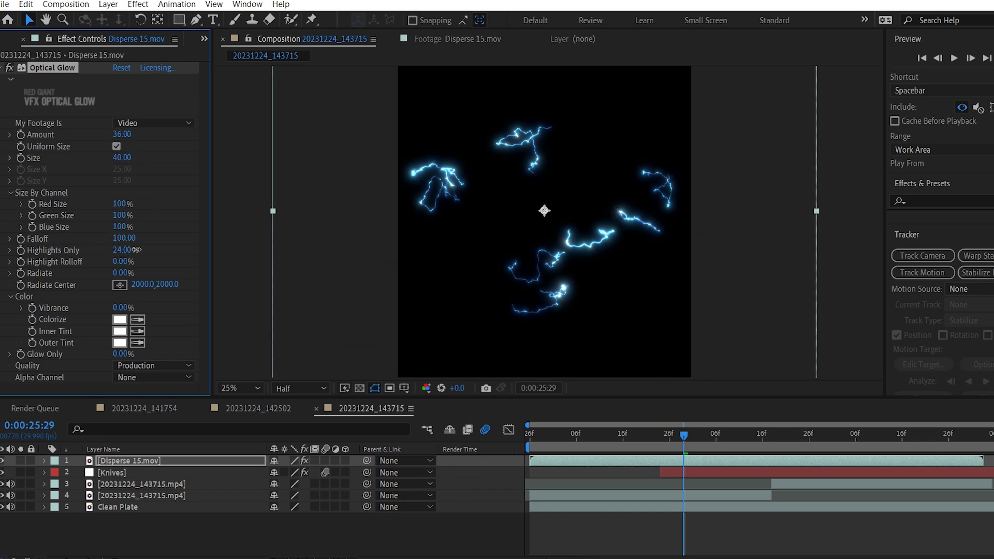
# Step: Set Optical Glow's Amount to 36, Size to 40, Highlights Only to 24%, Highlight Rolloff to 21%, and Alpha Channel to Generate (Unmult)
pyautogui.moveTo(124, 261); pyautogui.dragTo(135, 261)
pyautogui.click(149, 378)
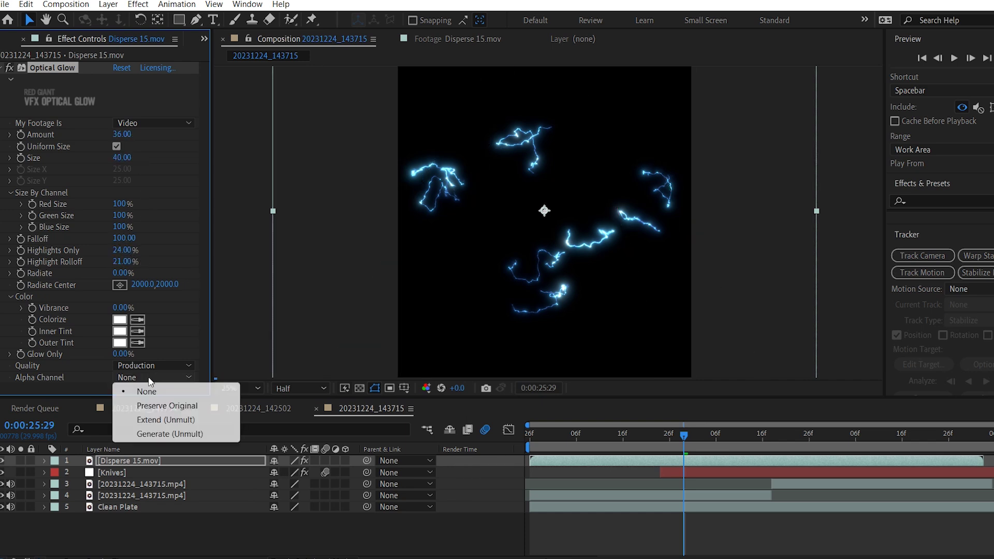
pyautogui.click(167, 434)
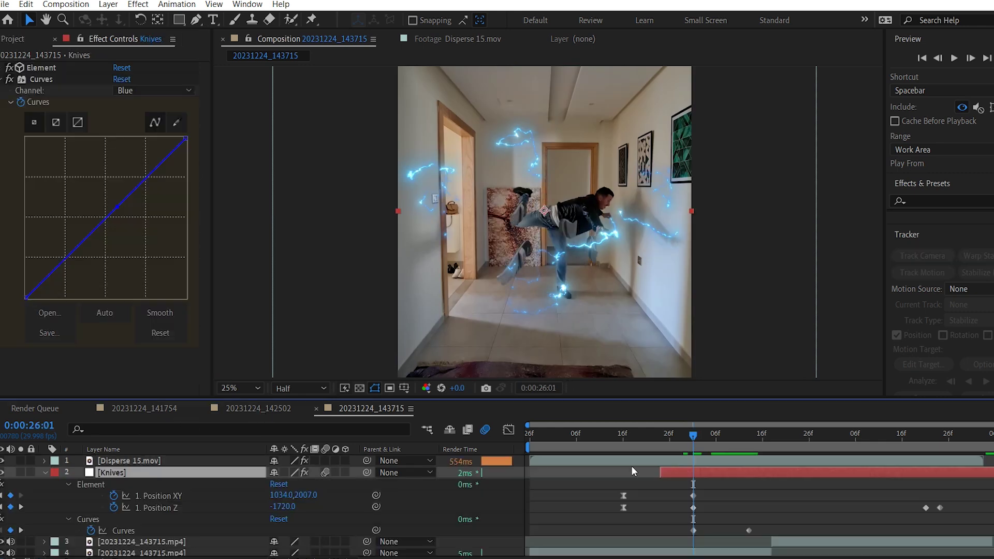
# Step: Shift the Disperse 15 layer to start at about 0:00:25:28 and time-stretch it with a stretch factor of 50
pyautogui.click(629, 464)
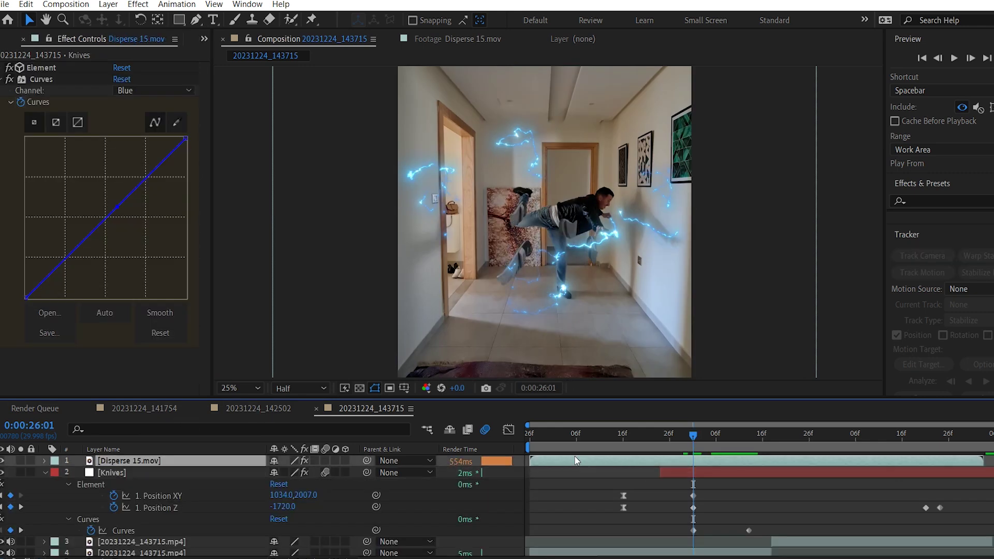
pyautogui.moveTo(626, 465); pyautogui.dragTo(724, 463)
pyautogui.rightClick(724, 462)
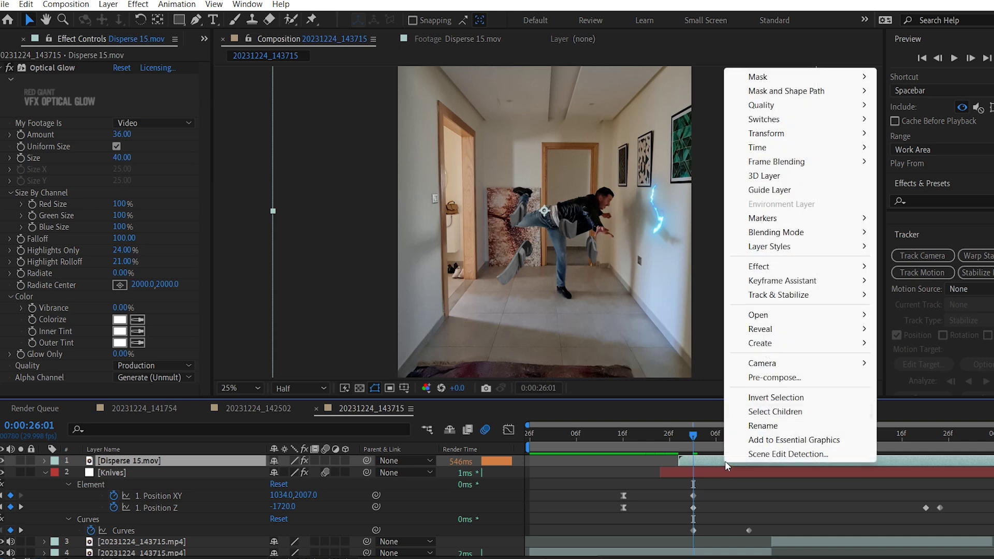
pyautogui.moveTo(779, 160)
pyautogui.moveTo(757, 147)
pyautogui.click(580, 177)
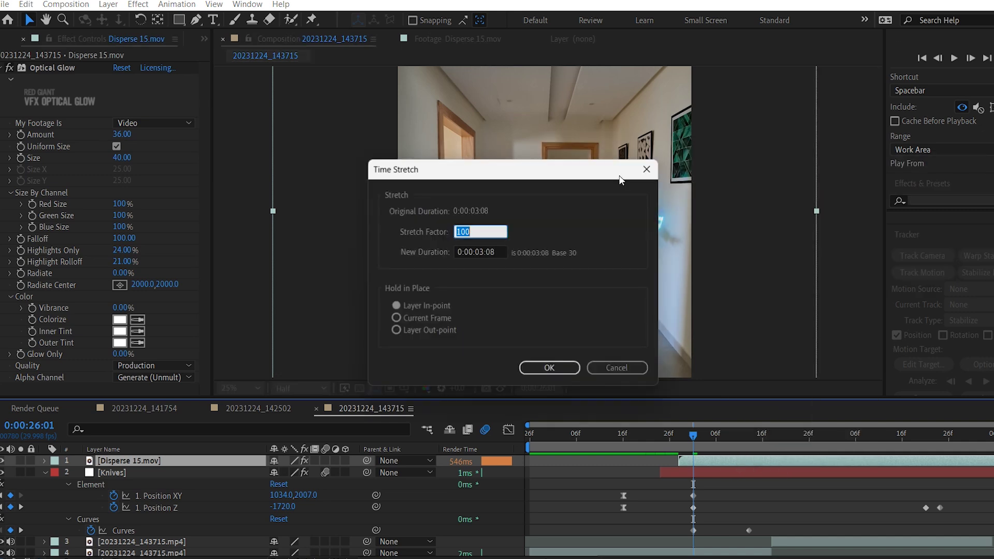
pyautogui.write('50')
pyautogui.press('Return')
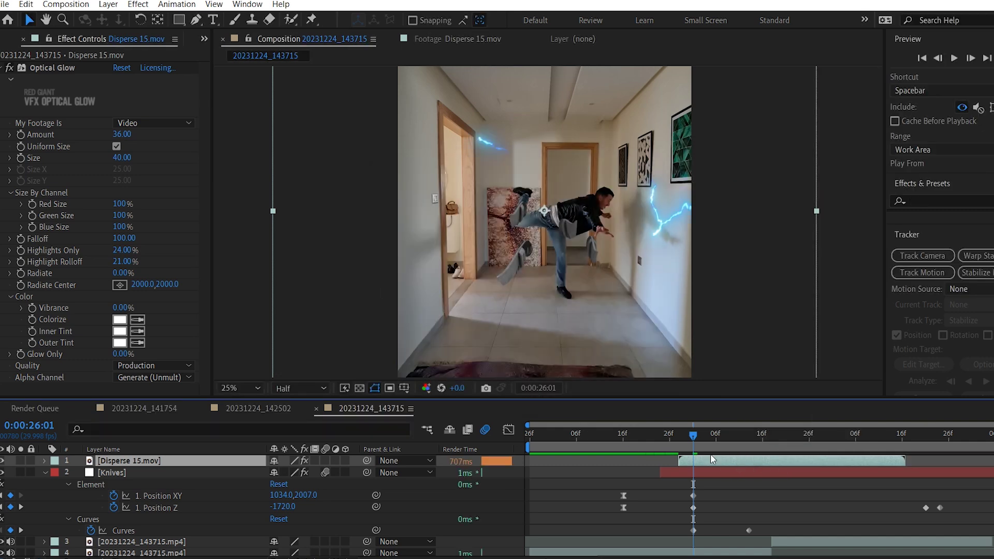
# Step: Scale the Disperse 15 layer to 49%, reposition the lightning over the man and knives, and preview it from 0:00:26:01
pyautogui.moveTo(596, 249); pyautogui.dragTo(575, 262)
pyautogui.press('s')
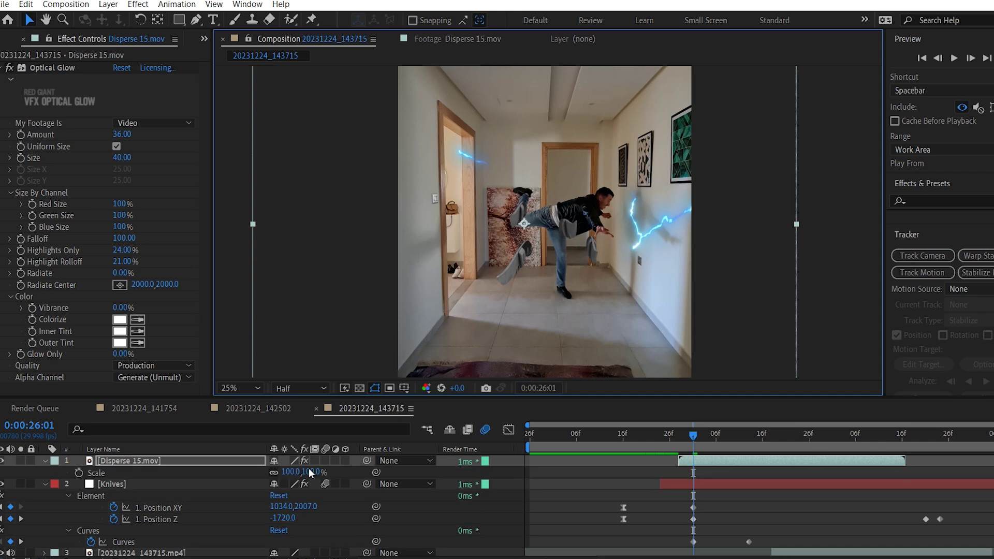
pyautogui.moveTo(291, 471); pyautogui.dragTo(264, 471)
pyautogui.moveTo(561, 254); pyautogui.dragTo(553, 274)
pyautogui.press('space')
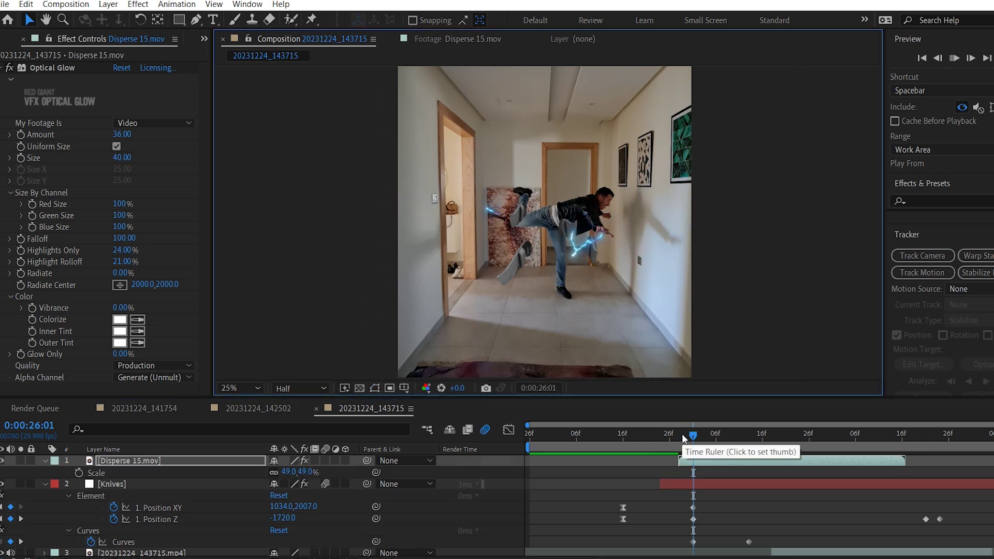
pyautogui.press('space')
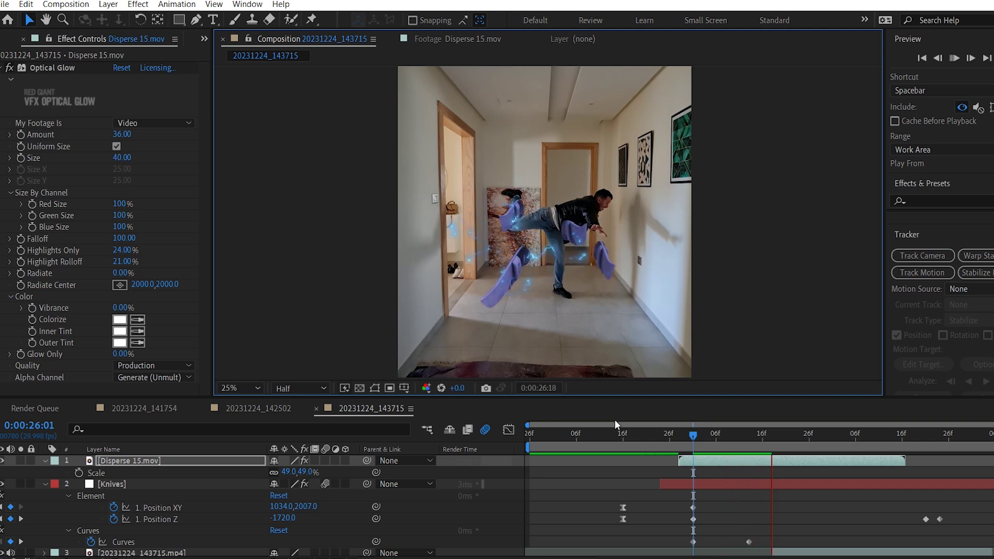
pyautogui.press('space')
# Step: Nudge the Disperse 15 lightning slightly upward at 0:00:26:10 and play back the result from 0:00:26:01
pyautogui.press('.')
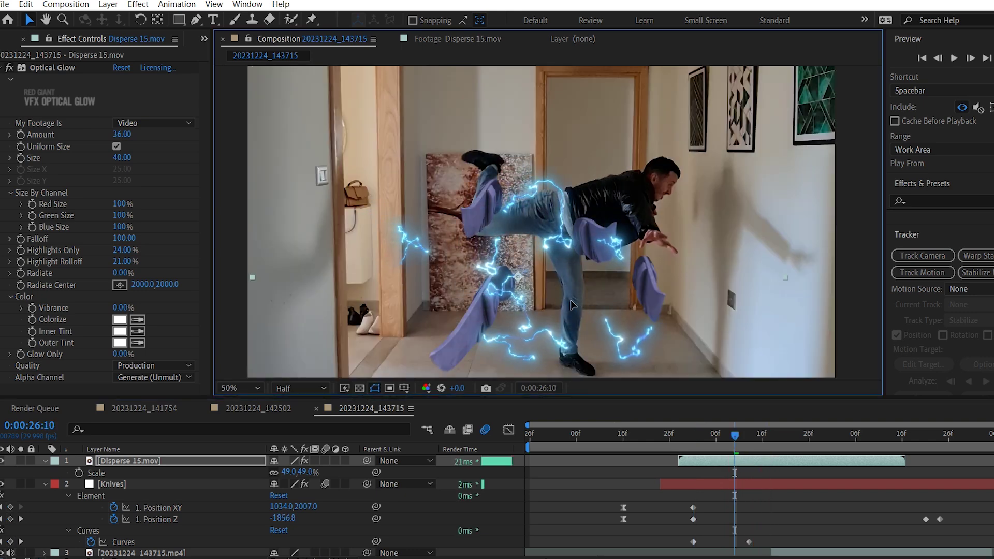
pyautogui.moveTo(572, 302); pyautogui.dragTo(569, 293)
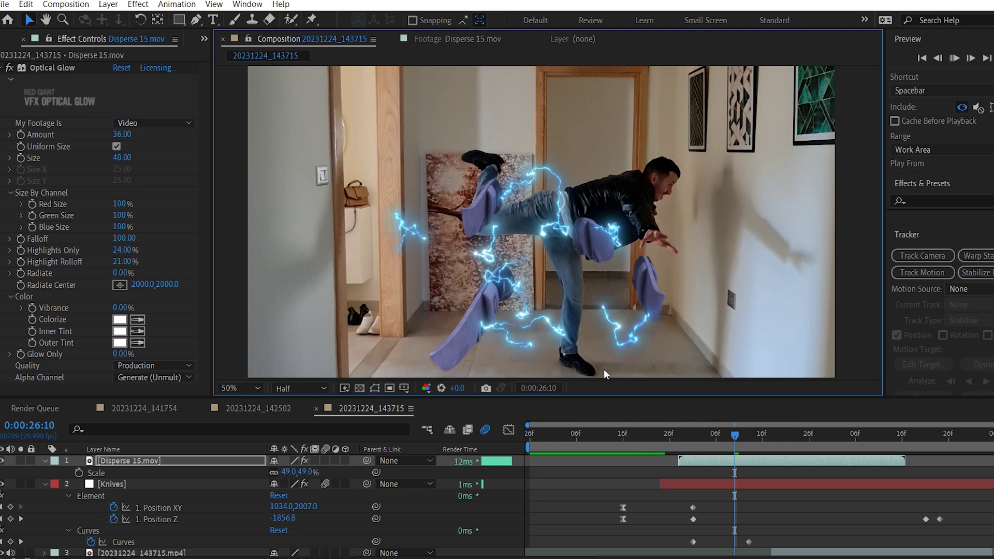
pyautogui.press('space')
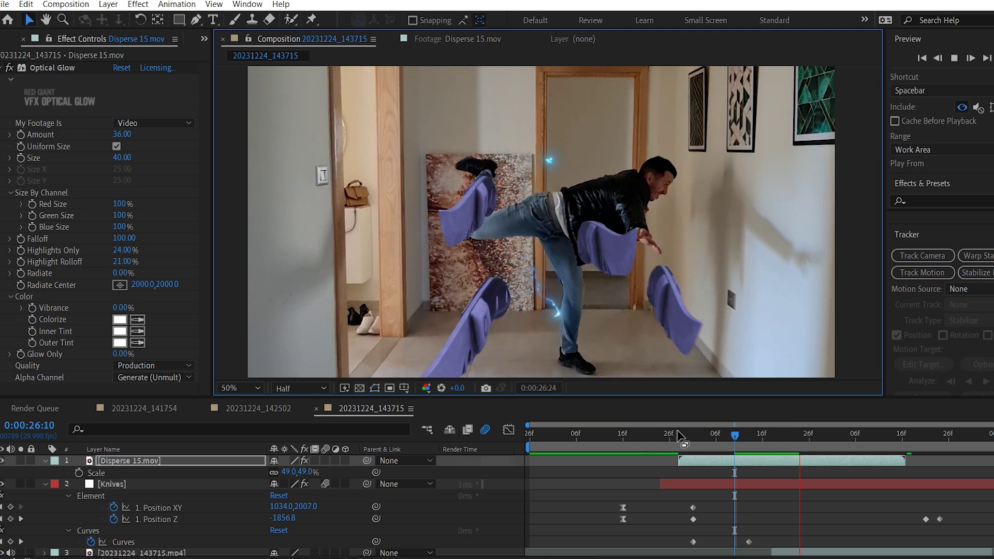
pyautogui.click(693, 434)
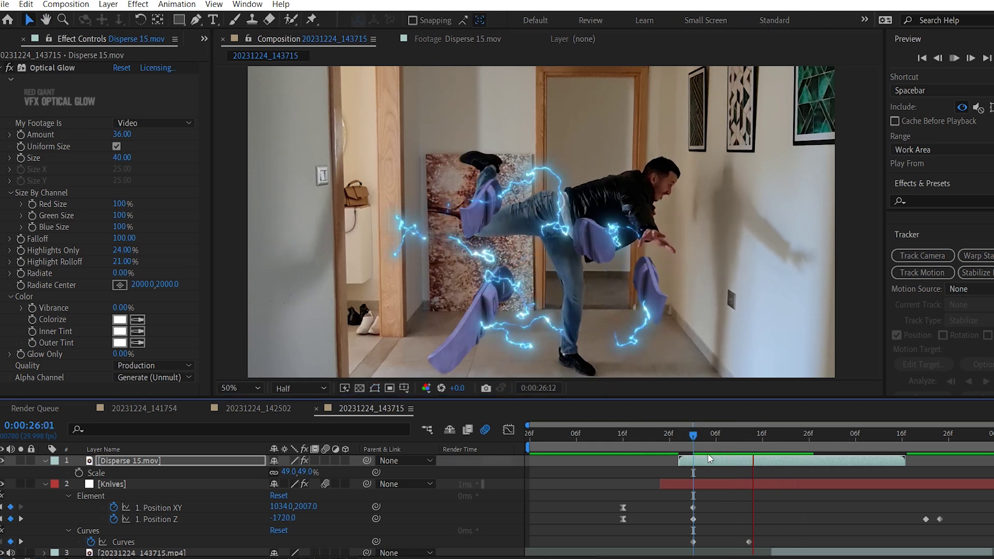
pyautogui.press('space')
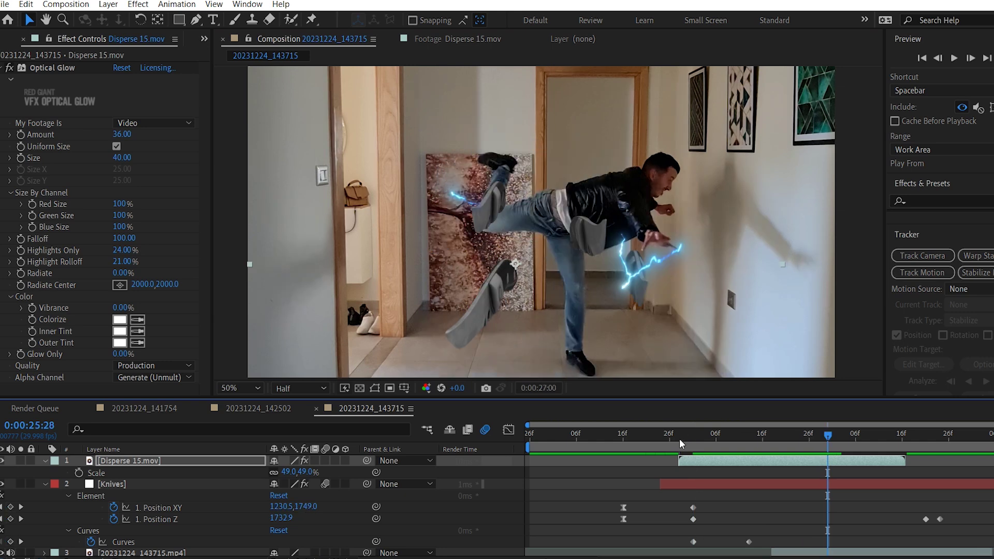
# Step: Trim the start of the Disperse 15 layer to 0:00:26:01 and play it back
pyautogui.moveTo(679, 439); pyautogui.dragTo(686, 459)
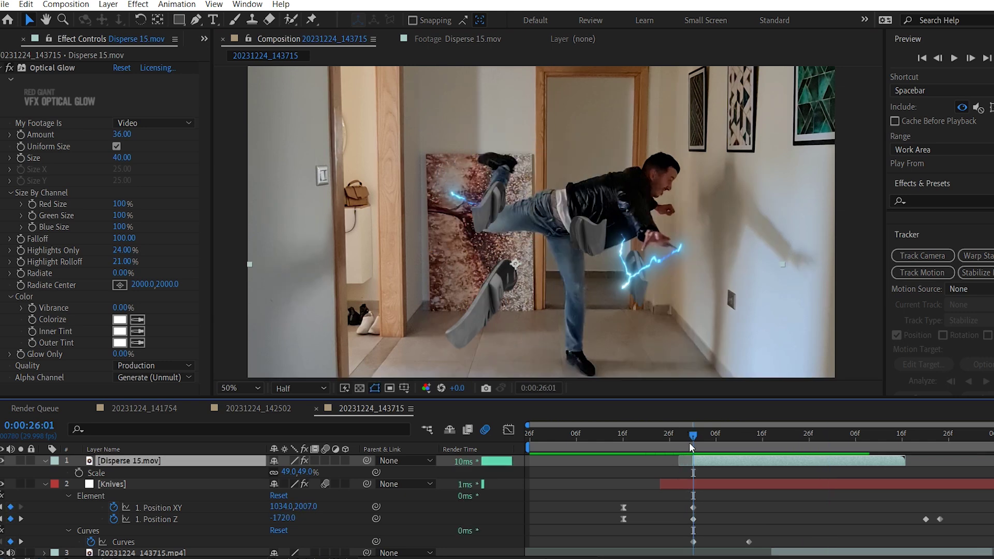
pyautogui.press('space')
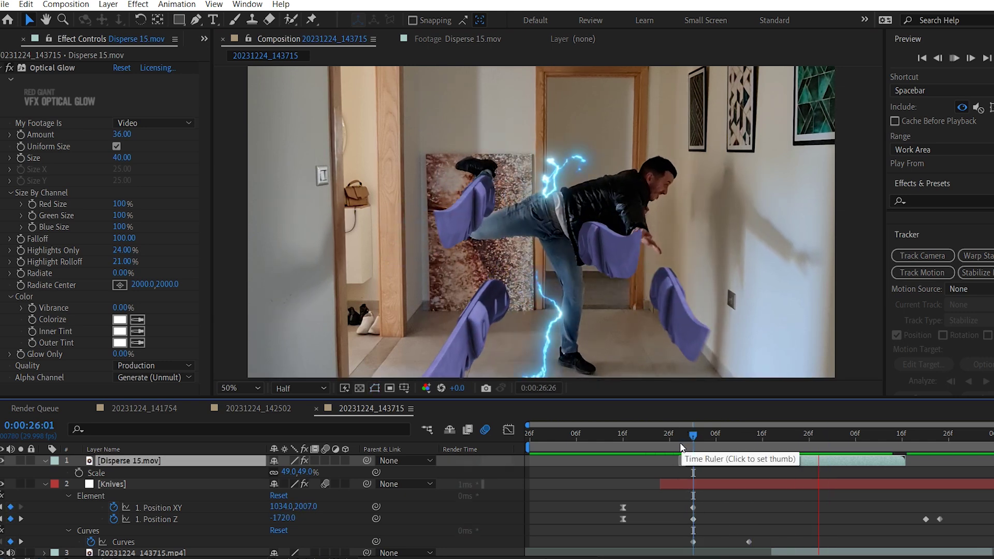
pyautogui.press(',')
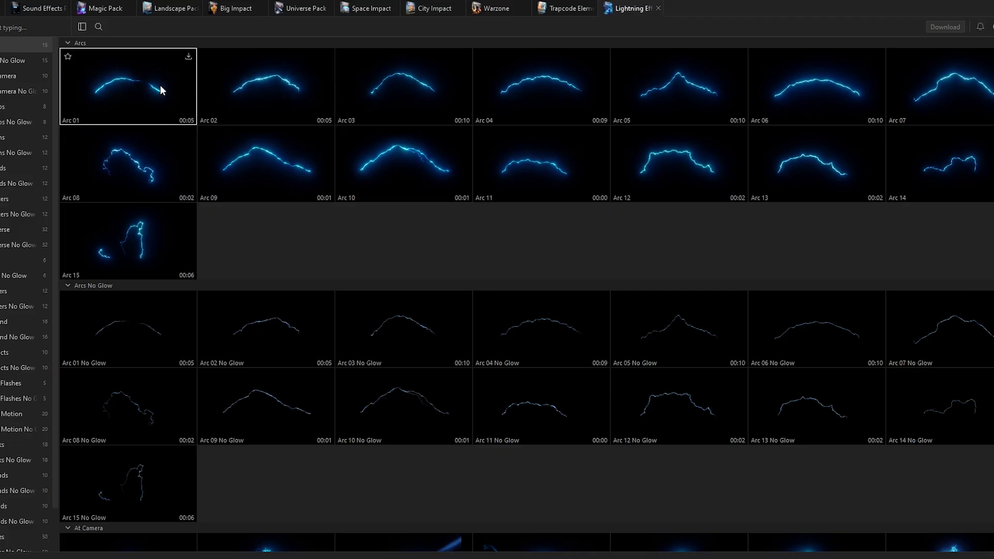
# Step: Switch to the AEJuice lightning pack, examine its clips from Arcs through Clusters, and compare the before/after sample on the product page
pyautogui.scroll(-5, 269, 309)
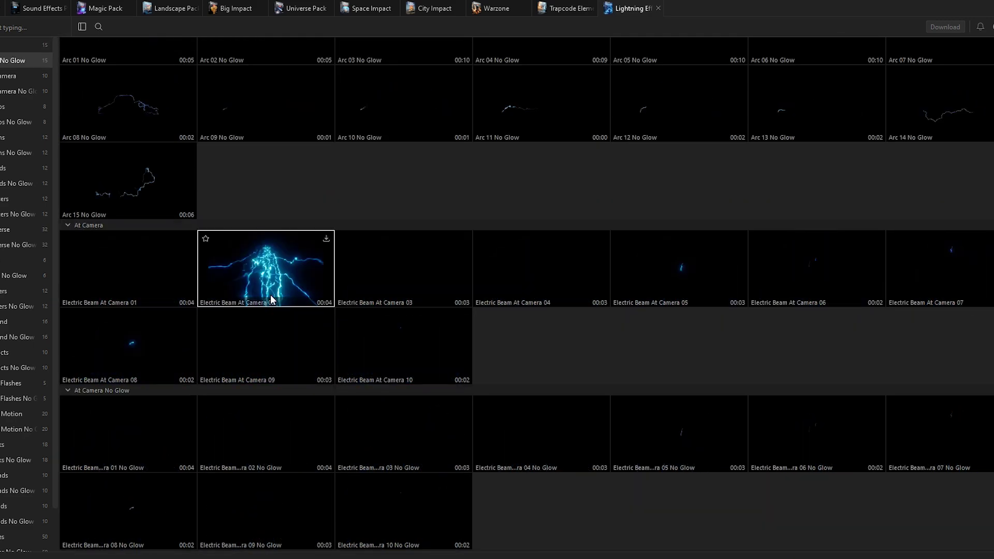
pyautogui.scroll(-11, 271, 311)
pyautogui.scroll(-1, 405, 337)
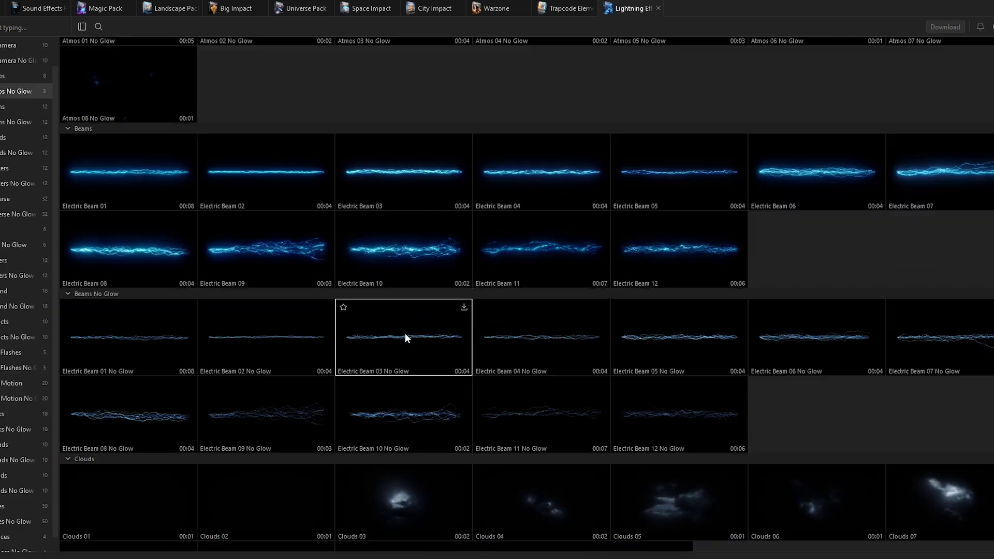
pyautogui.scroll(-2, 403, 336)
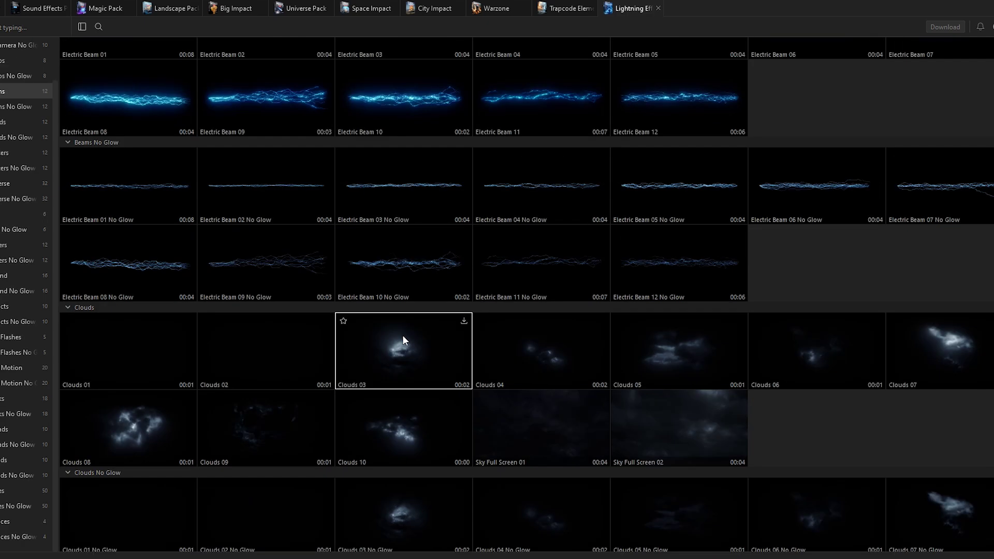
pyautogui.scroll(-2, 402, 335)
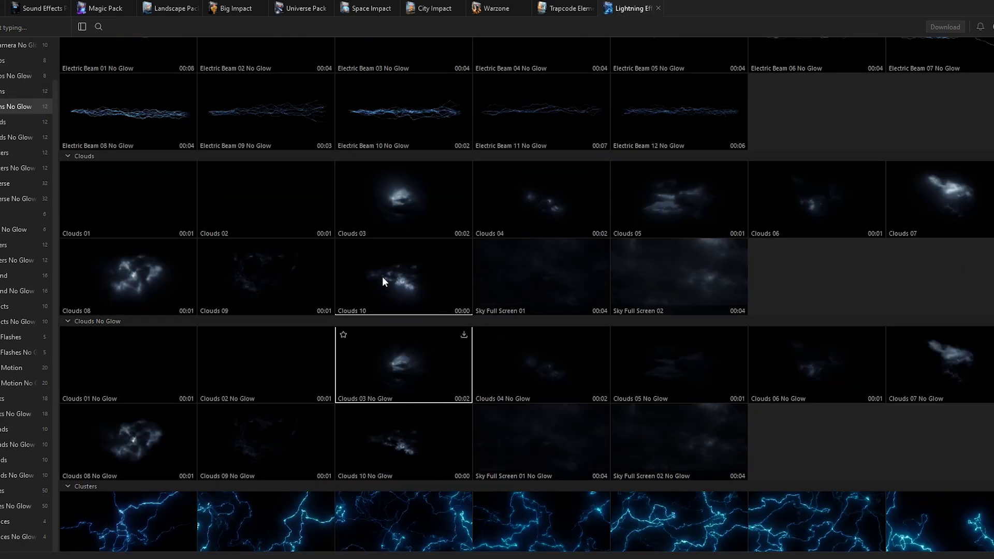
pyautogui.scroll(-3, 399, 389)
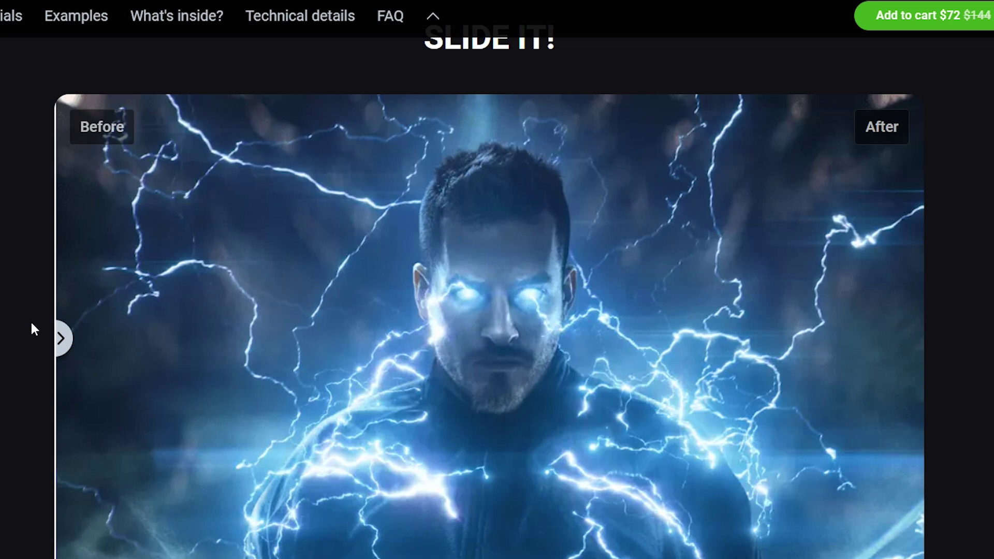
pyautogui.moveTo(30, 320); pyautogui.dragTo(865, 343)
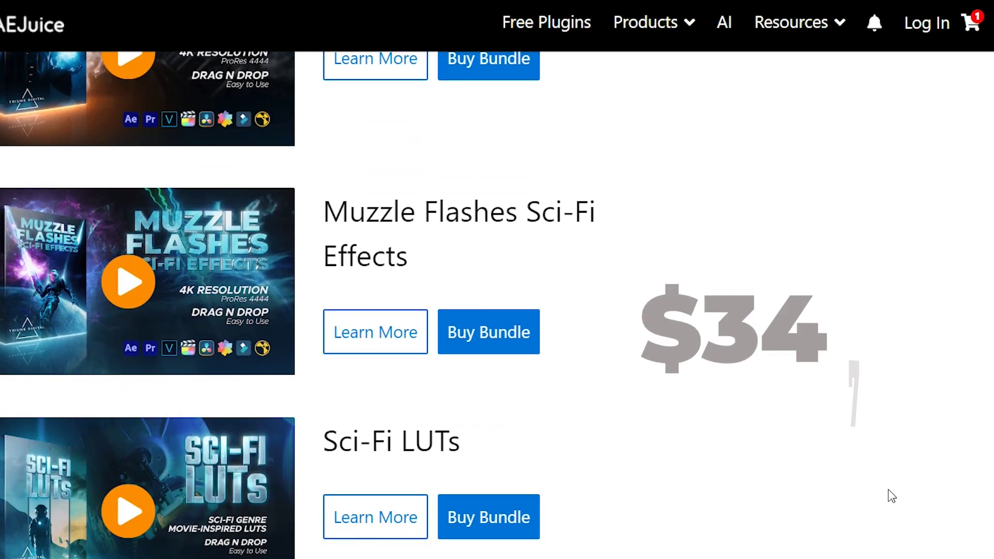
# Step: Browse the rest of the AEJuice bundle's product list from Muzzle Flashes Sci-Fi Effects through Slime Effects
pyautogui.scroll(-7, 892, 496)
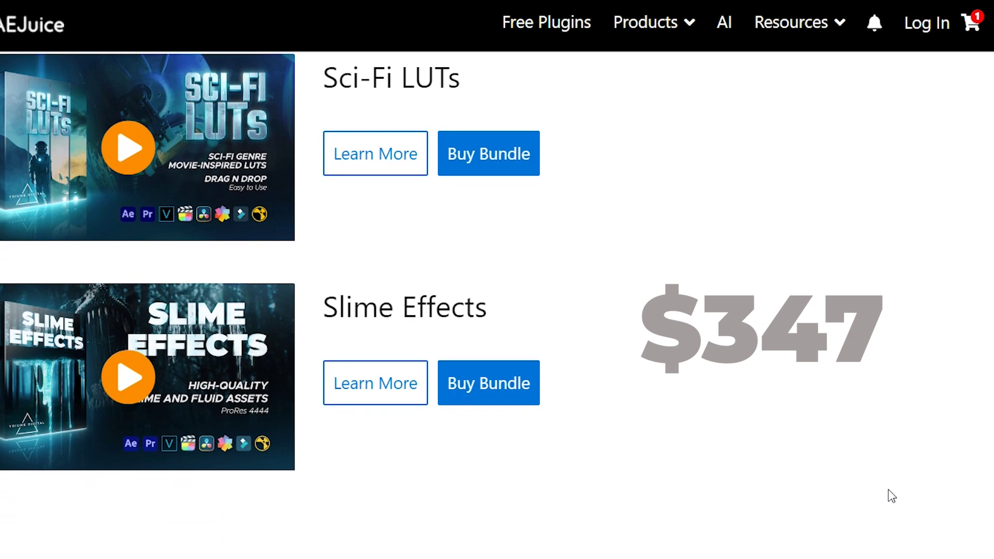
pyautogui.scroll(-3, 892, 496)
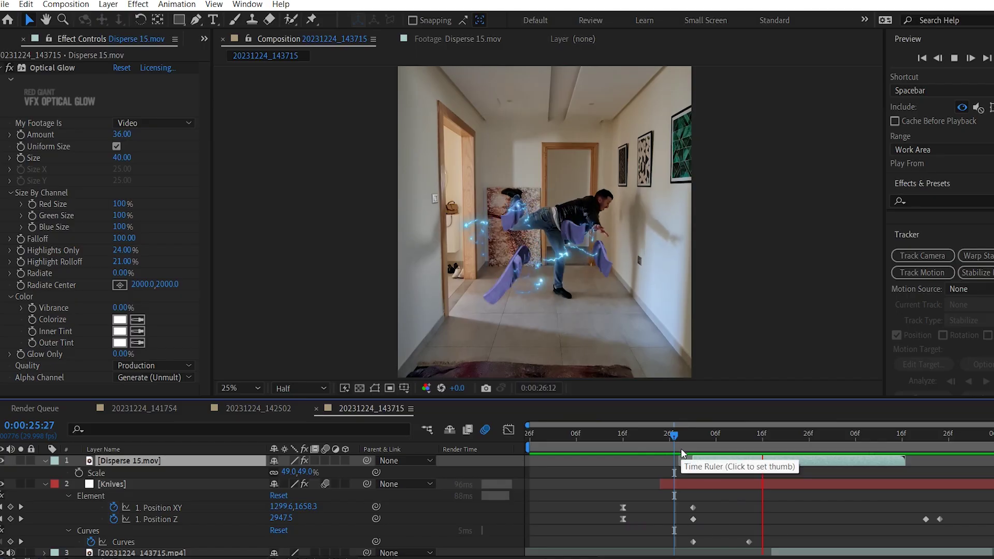
# Step: Split the Disperse 15 layer at 0:00:26:22, move its second part lower over the man, and preview it
pyautogui.click(785, 443)
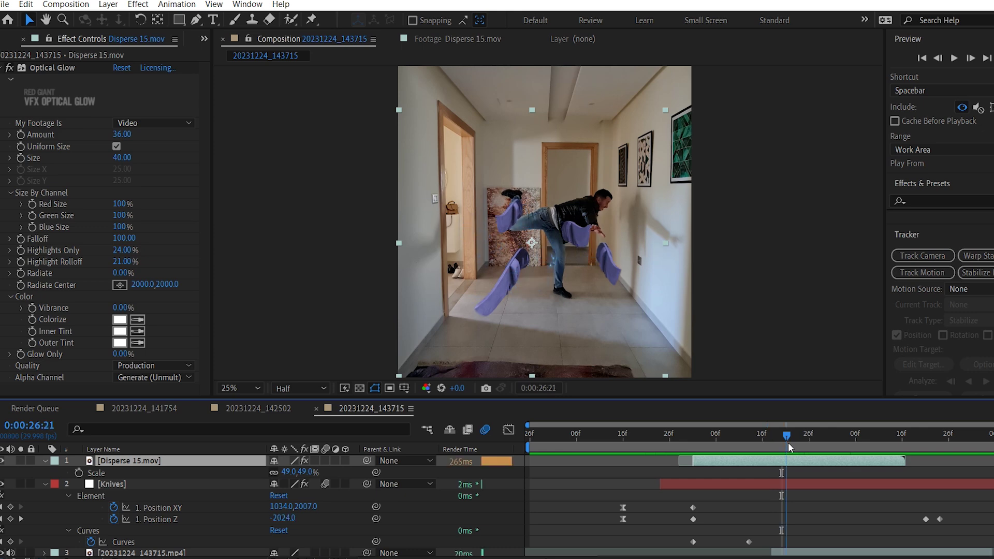
pyautogui.hotkey('ctrl', 'shift', 'd')
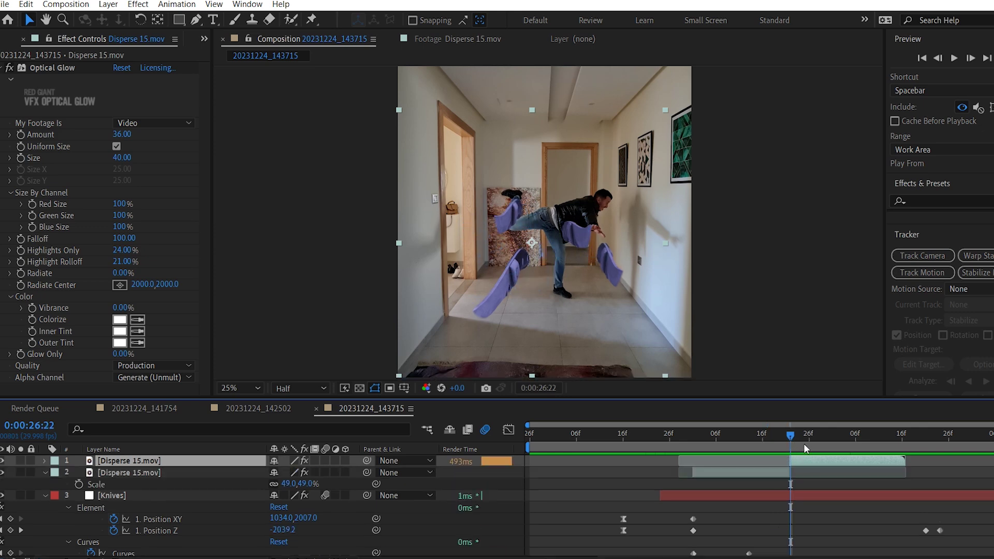
pyautogui.click(805, 444)
pyautogui.moveTo(536, 269); pyautogui.dragTo(530, 285)
pyautogui.press('space')
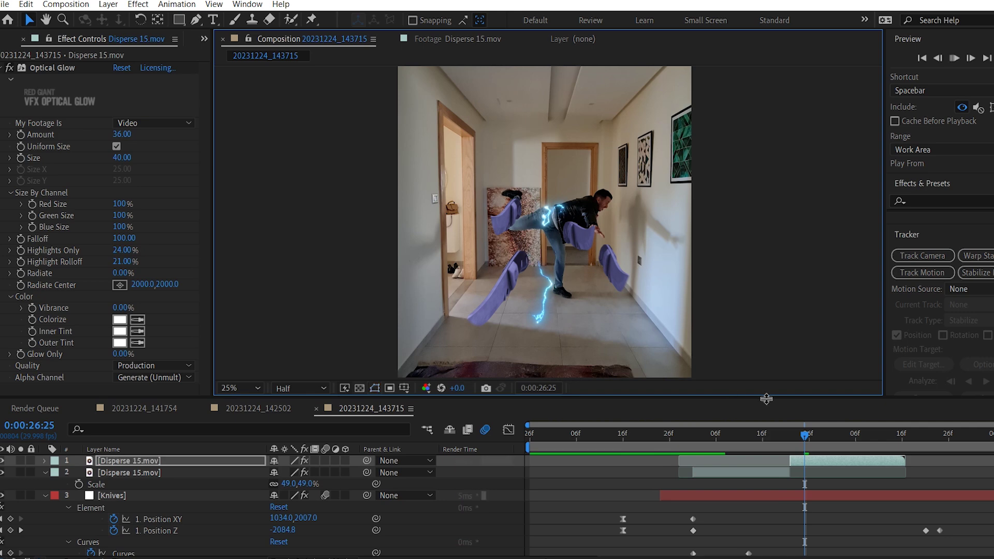
# Step: Scale the second Disperse 15 part to 57%, reposition its lightning over the man and knives, and play it back
pyautogui.press('s')
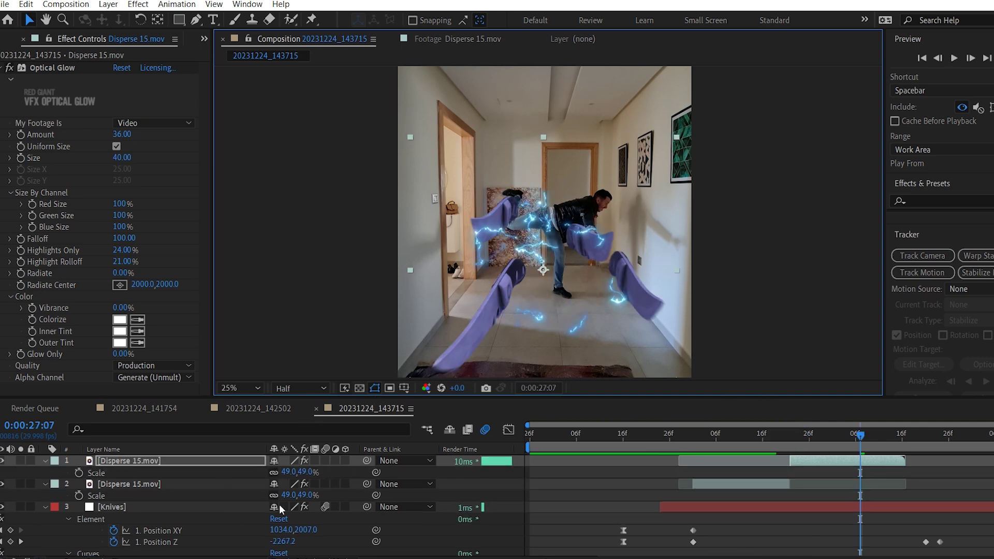
pyautogui.moveTo(292, 472); pyautogui.dragTo(297, 473)
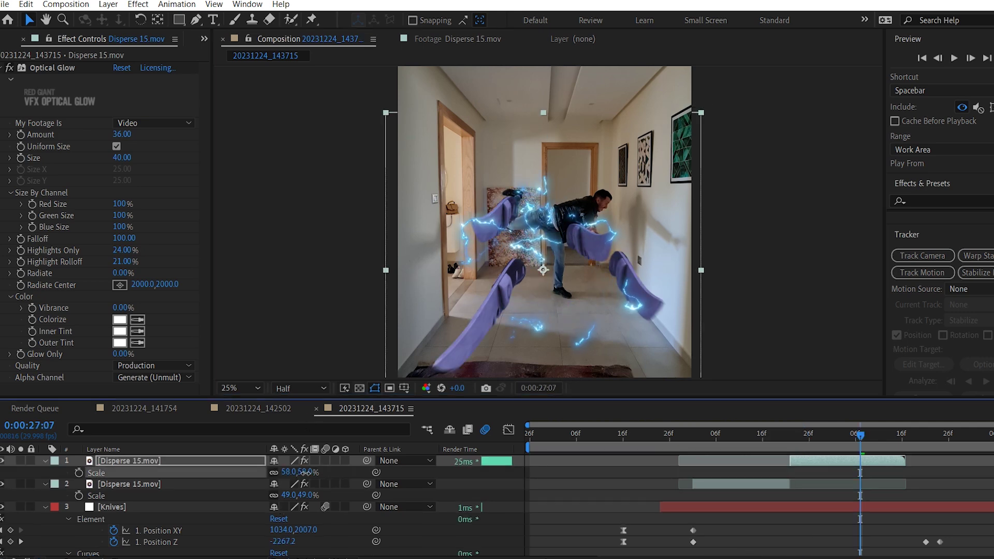
pyautogui.moveTo(552, 307); pyautogui.dragTo(560, 319)
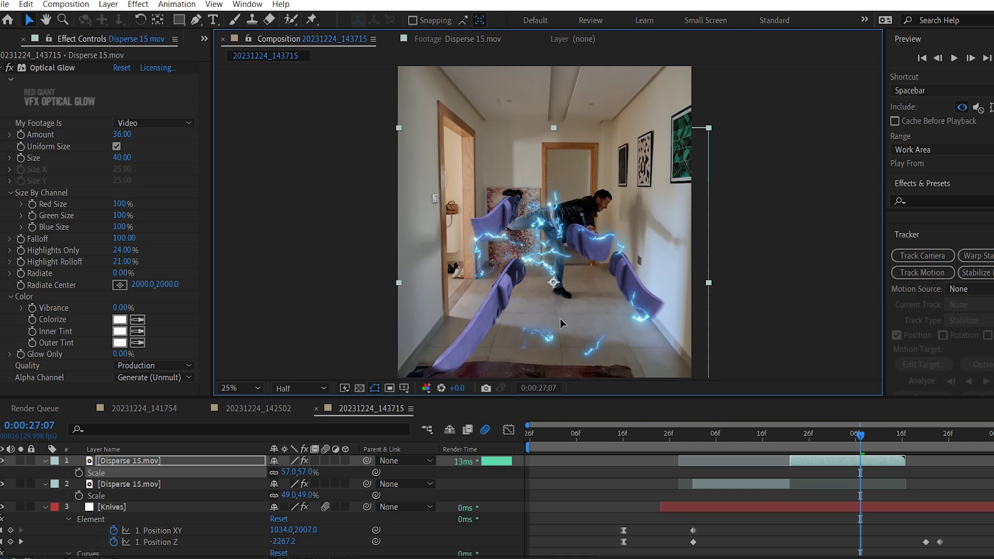
pyautogui.press('space')
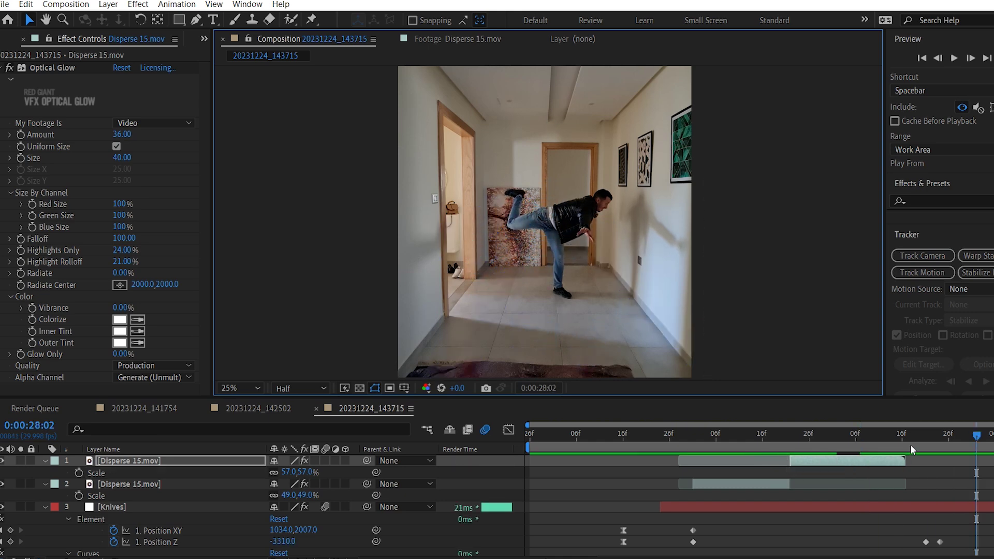
# Step: Move the Knives layer's last two Position Z keyframes about six frames earlier and play back the result
pyautogui.moveTo(910, 446); pyautogui.dragTo(877, 441)
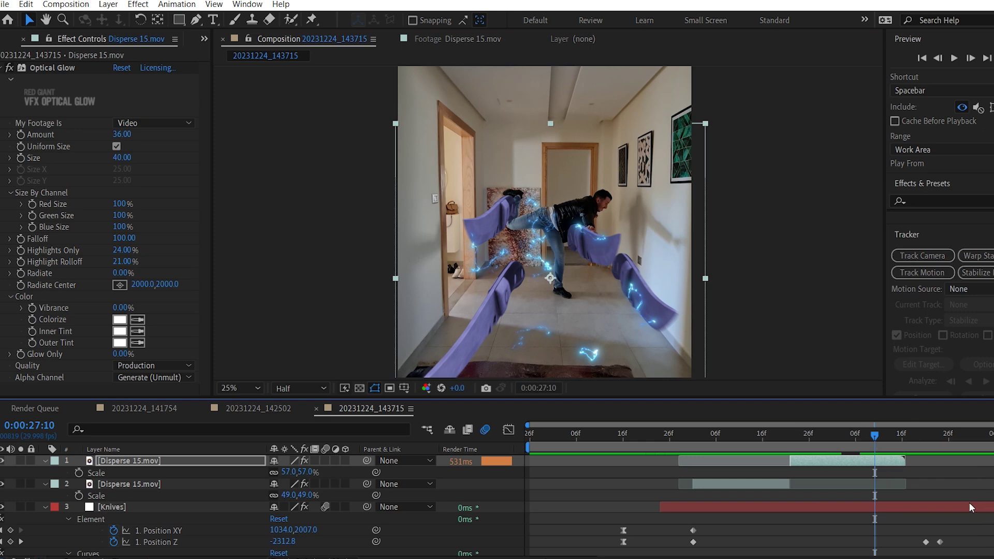
pyautogui.moveTo(957, 533); pyautogui.dragTo(901, 542)
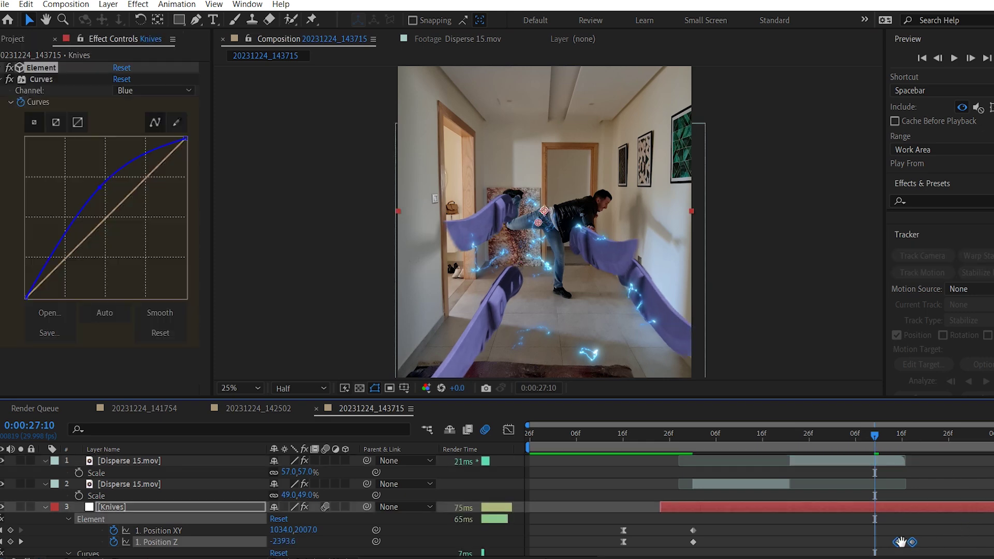
pyautogui.press('space')
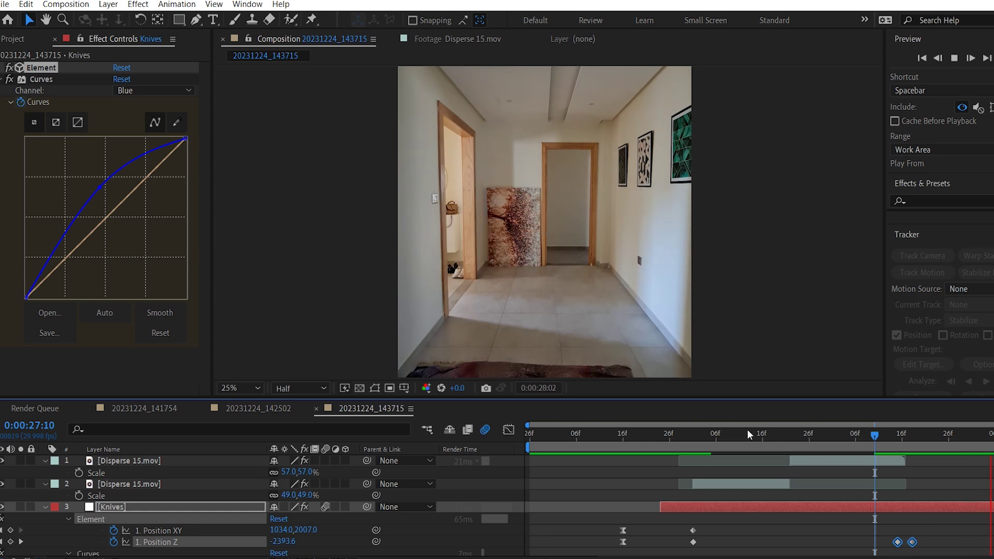
# Step: Split the upper 20231224_143715.mp4 layer at 0:00:27:19 and delete the part after the cut
pyautogui.moveTo(695, 435); pyautogui.dragTo(919, 439)
pyautogui.scroll(-3, 902, 509)
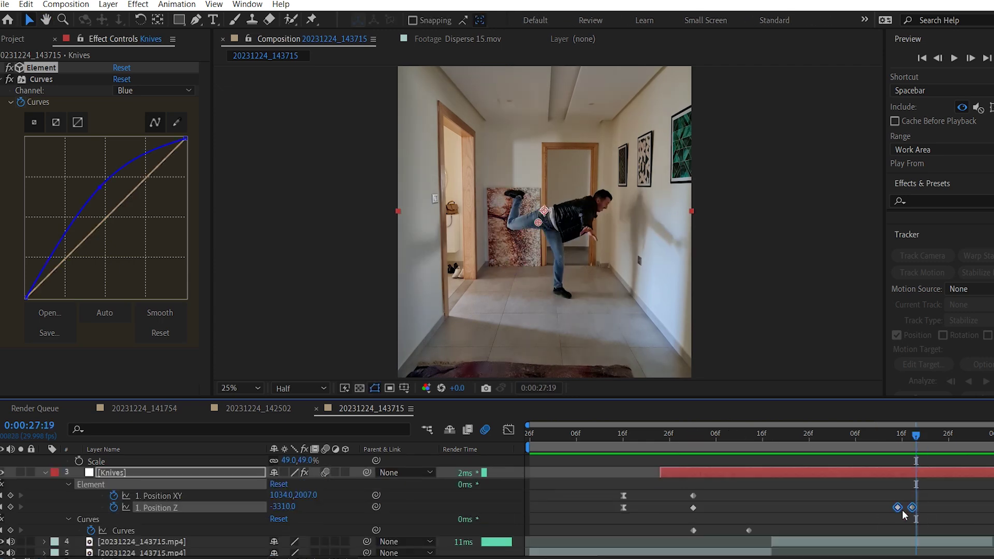
pyautogui.click(925, 523)
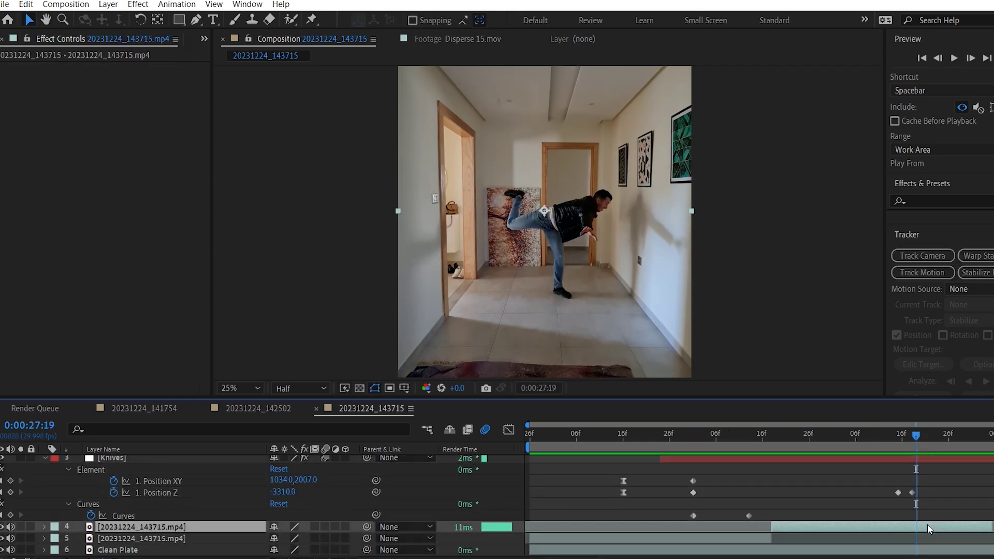
pyautogui.hotkey('ctrl', 'shift', 'd')
pyautogui.press('Delete')
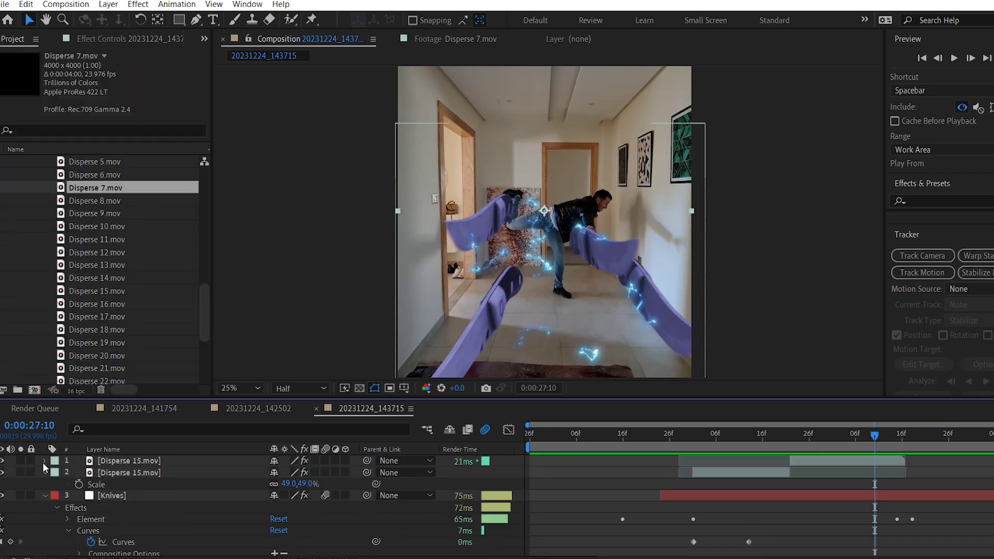
# Step: Try Disperse 7.mov in place of the upper Disperse 15 layer, move it lower over the man, and preview it
pyautogui.click(45, 472)
pyautogui.click(144, 536)
pyautogui.click(144, 459)
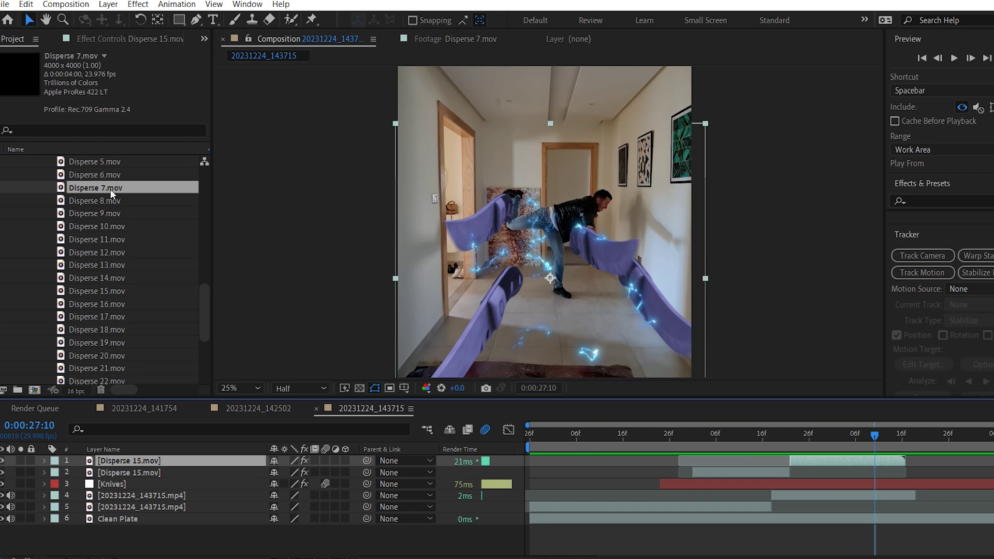
pyautogui.moveTo(110, 188); pyautogui.dragTo(166, 462)
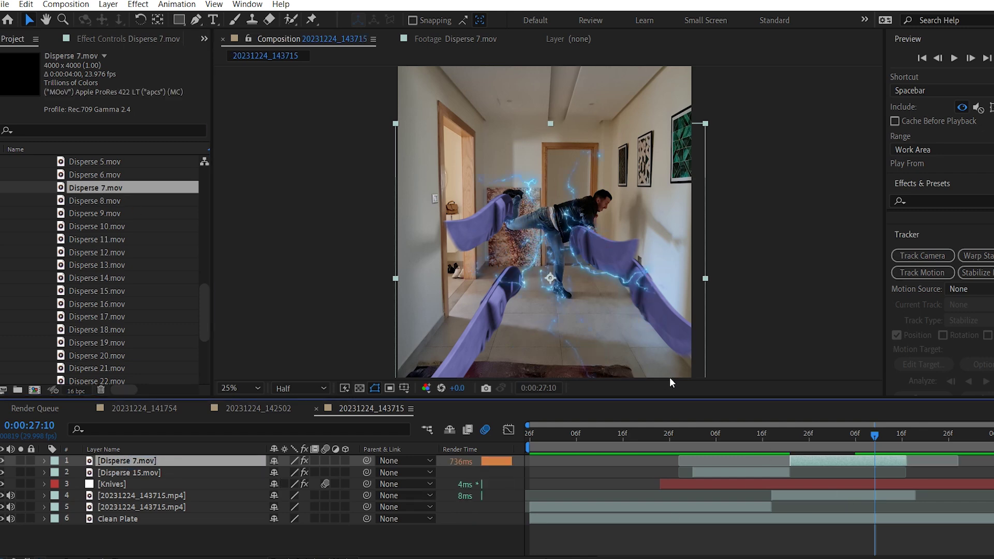
pyautogui.moveTo(548, 296); pyautogui.dragTo(536, 331)
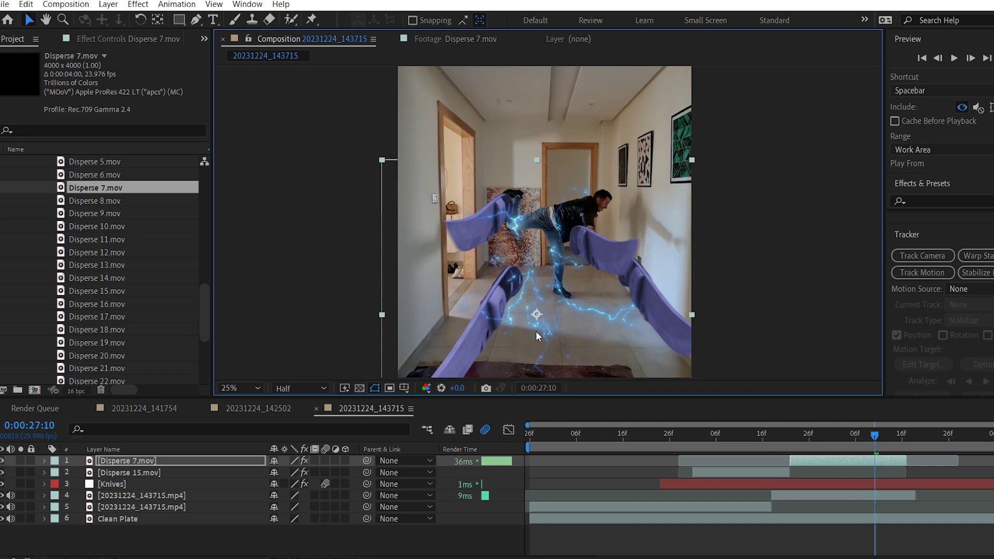
pyautogui.click(782, 439)
pyautogui.press('space')
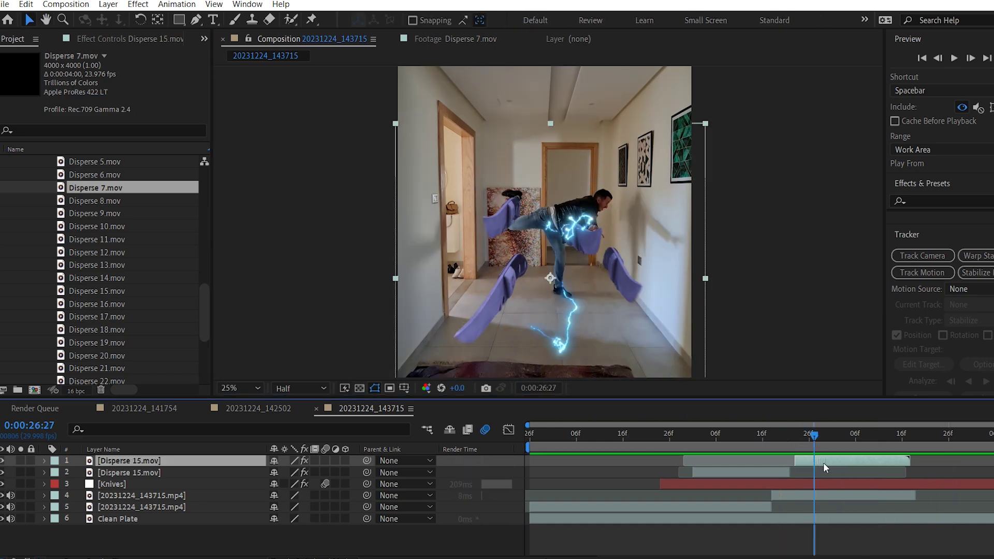
# Step: Shift the upper Disperse 15 layer about two frames later, starting where the lower clip ends, and play it back
pyautogui.moveTo(796, 462); pyautogui.dragTo(805, 462)
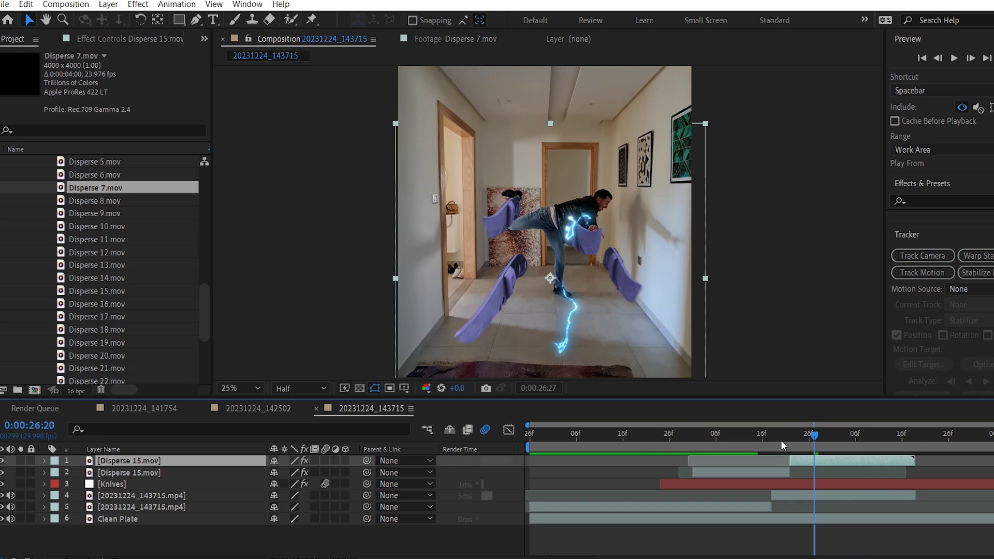
pyautogui.press('space')
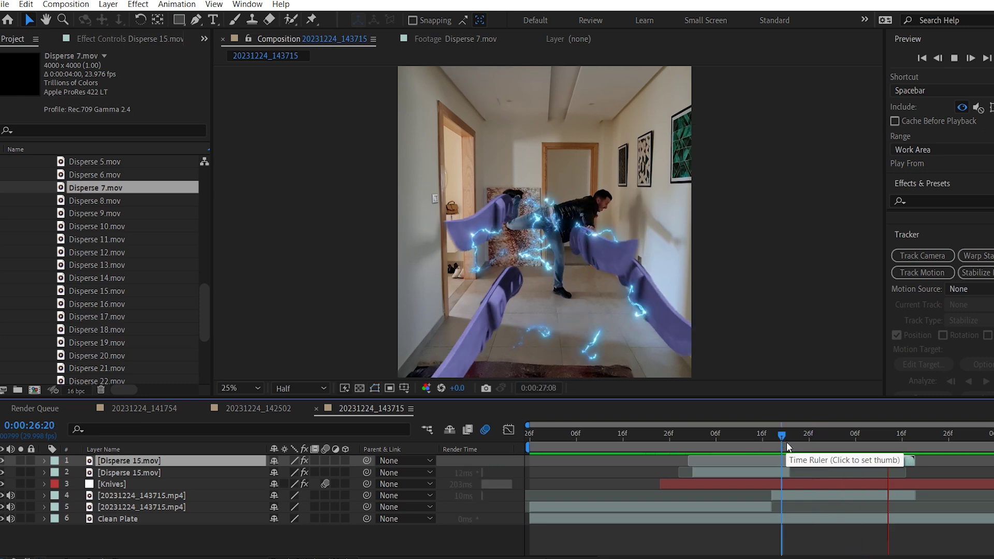
pyautogui.press('space')
pyautogui.moveTo(801, 445); pyautogui.dragTo(854, 457)
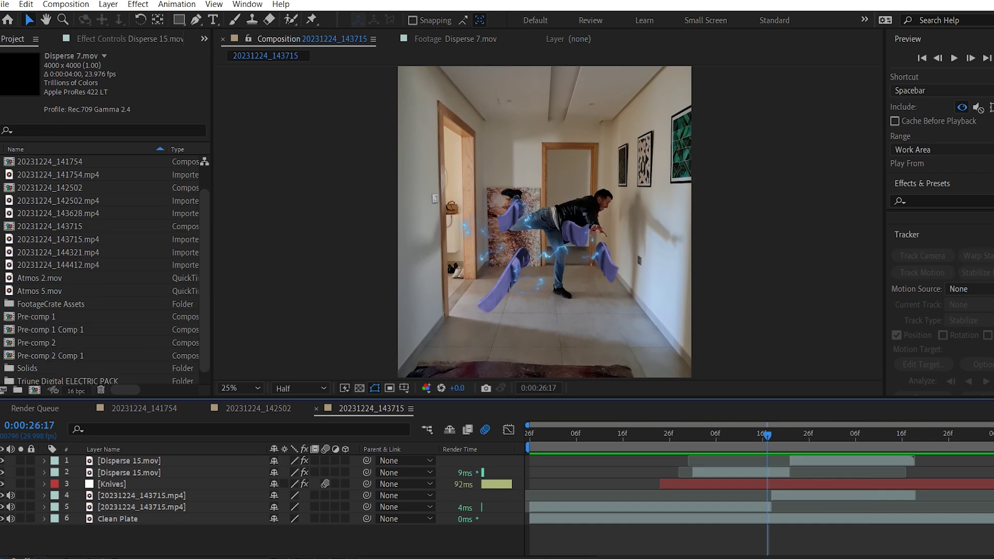
# Step: Add an adjustment layer with the Chromatic Displacement effect and set its Displace Amount to 10
pyautogui.click(109, 7)
pyautogui.moveTo(129, 20)
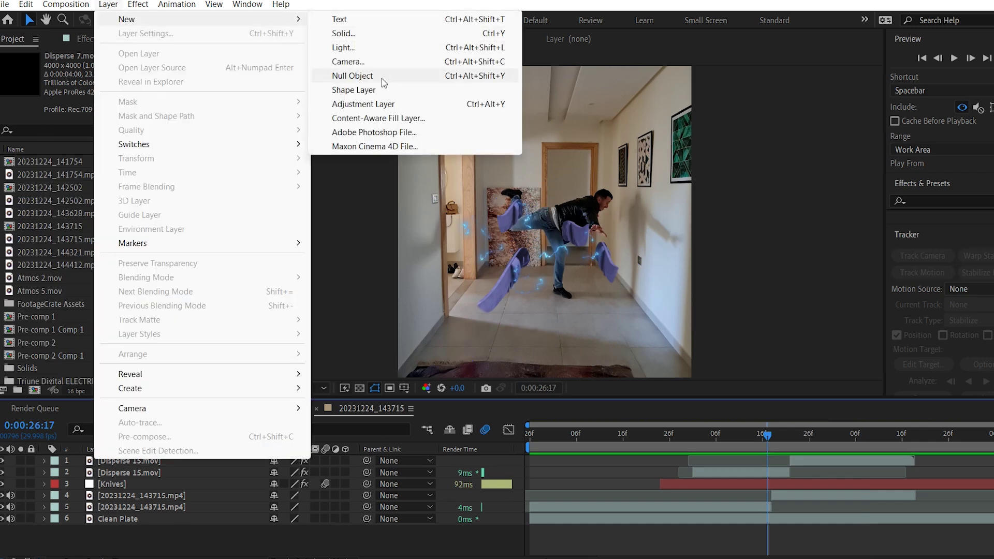
pyautogui.click(379, 104)
pyautogui.click(138, 4)
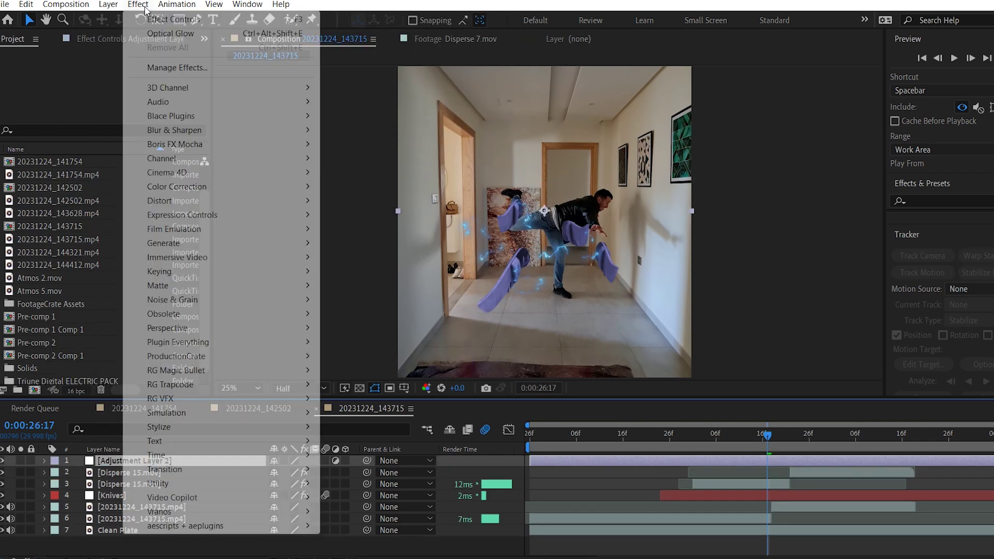
pyautogui.moveTo(283, 420)
pyautogui.moveTo(226, 400)
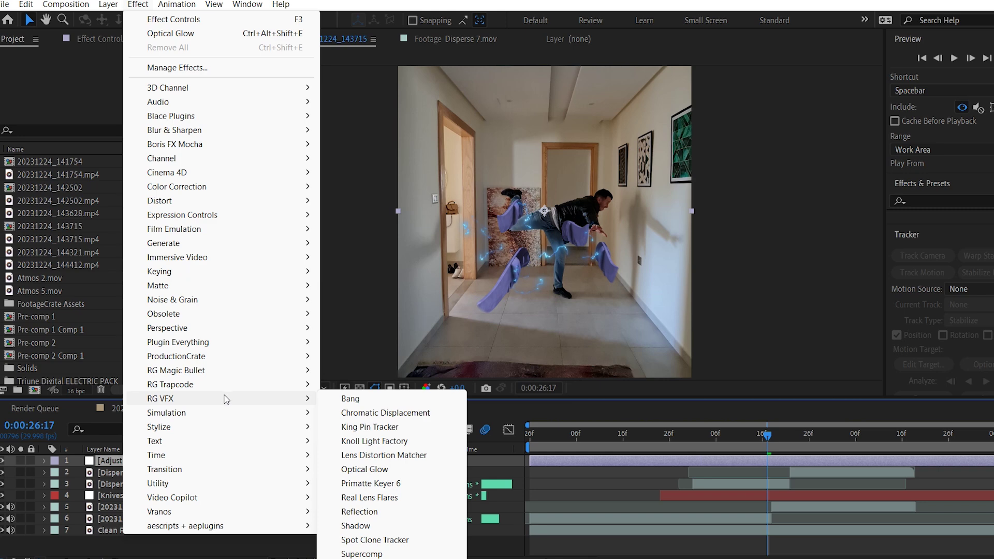
pyautogui.click(383, 412)
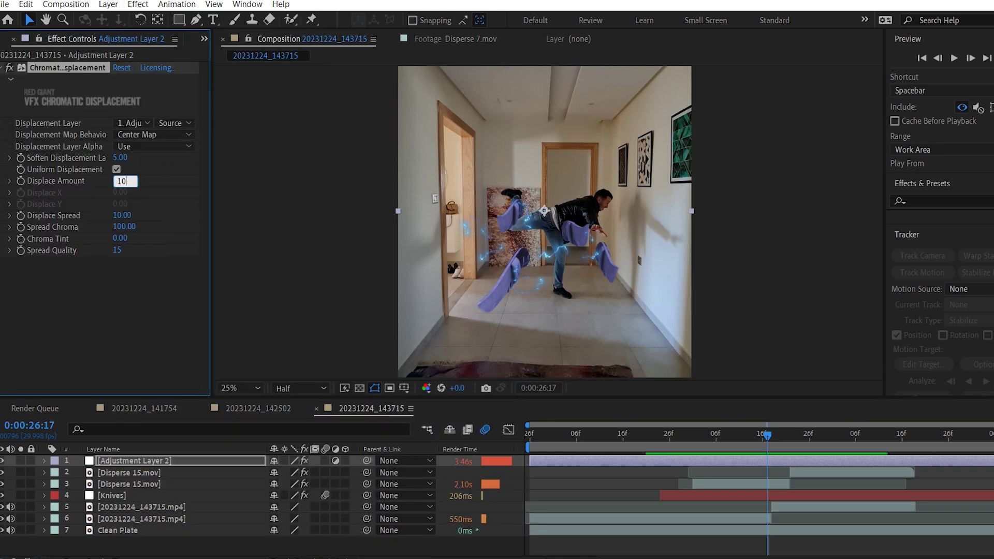
pyautogui.write('10')
pyautogui.press('Return')
# Step: Draw a closed Pen mask on the adjustment layer around the man's legs, lower torso and the surrounding knives
pyautogui.click(196, 20)
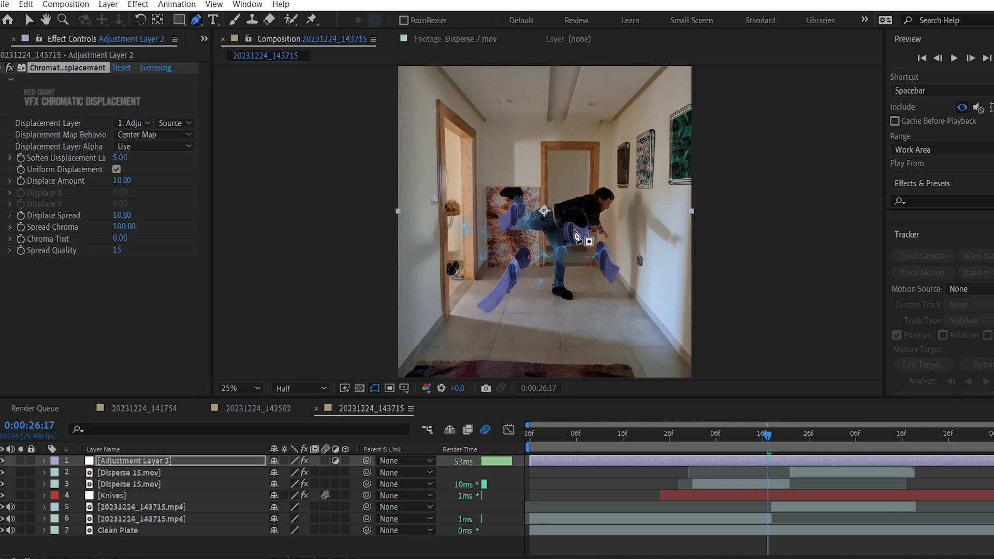
pyautogui.click(590, 226)
pyautogui.click(569, 212)
pyautogui.click(541, 200)
pyautogui.click(520, 195)
pyautogui.click(518, 211)
pyautogui.click(501, 221)
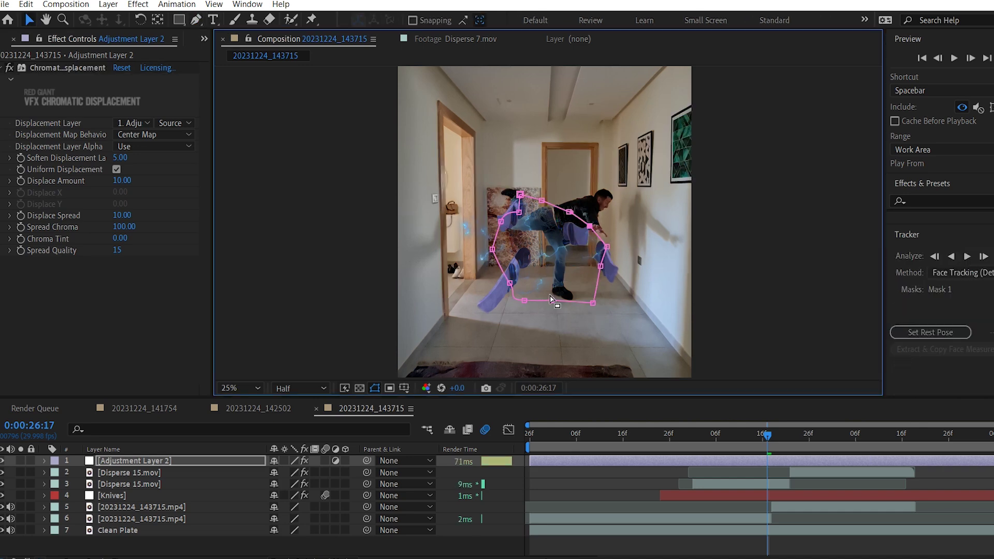
# Step: Feather the adjustment layer's mask by 25 pixels and extend its lower corner around the nearest knife
pyautogui.click(263, 322)
pyautogui.press('f')
pyautogui.moveTo(288, 485); pyautogui.dragTo(305, 485)
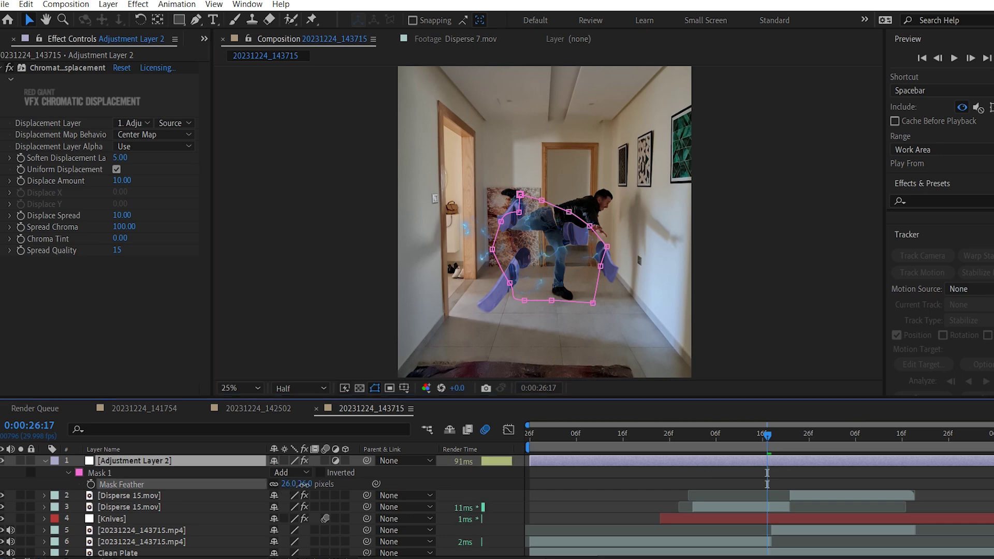
pyautogui.click(510, 283)
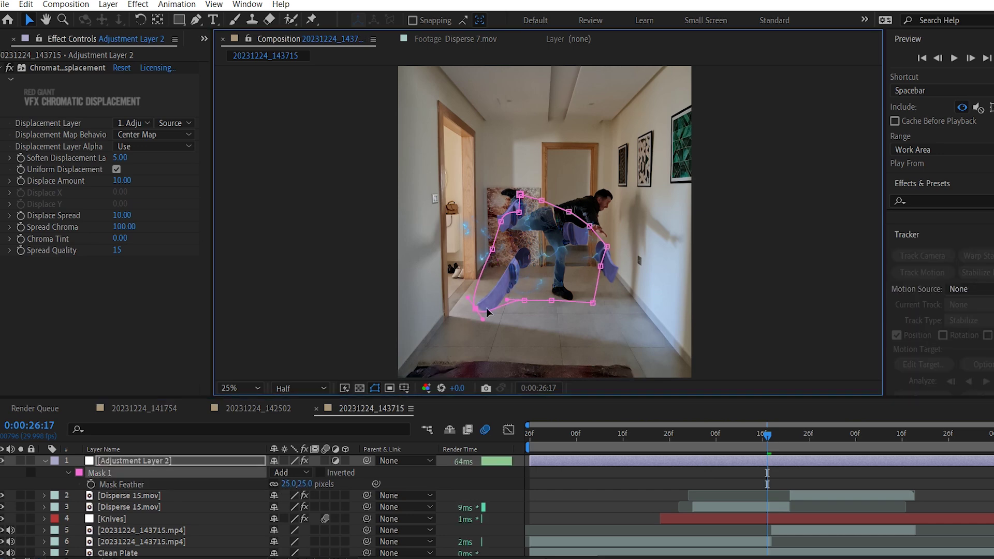
pyautogui.click(723, 315)
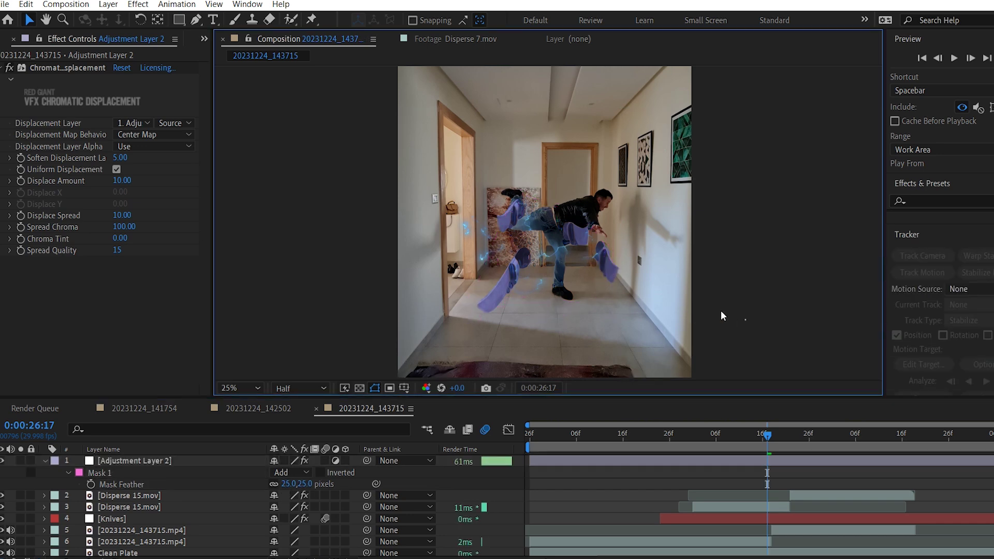
# Step: Compare the shot with Chromatic Displacement off and on, and set its Soften Displacement Layer value to 7
pyautogui.press('.')
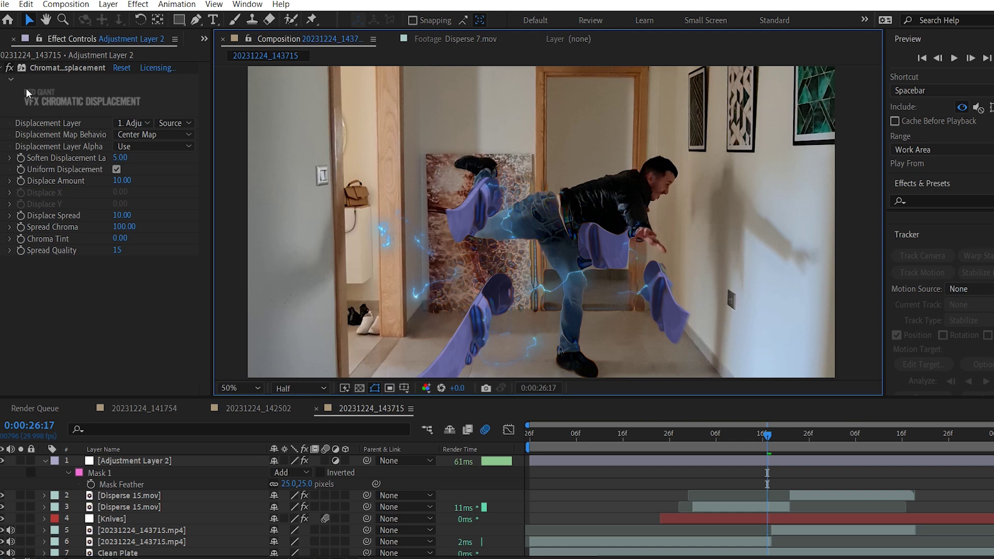
pyautogui.click(10, 68)
pyautogui.click(11, 68)
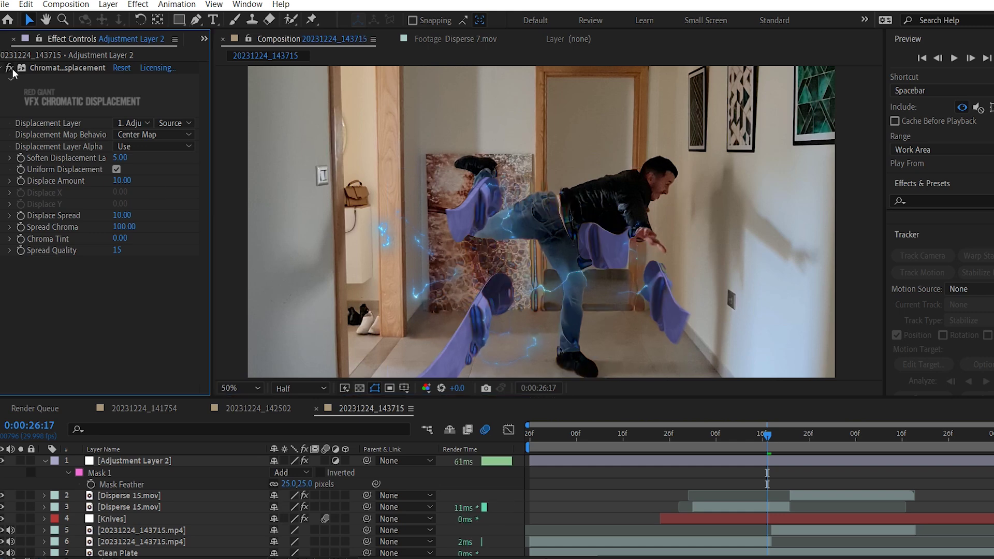
pyautogui.moveTo(129, 215)
pyautogui.mouseDown()
pyautogui.moveTo(166, 218)
pyautogui.moveTo(134, 201)
pyautogui.mouseUp()
pyautogui.moveTo(118, 160); pyautogui.dragTo(174, 188)
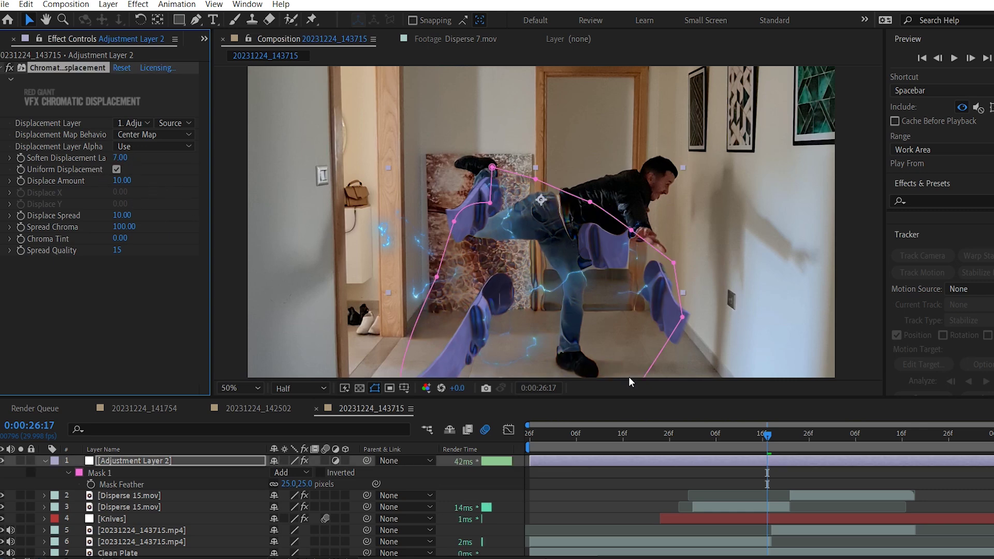
# Step: Keyframe the adjustment layer's mask path at 0:00:26:17 and reshape the mask around the approaching knives at 0:00:27:03
pyautogui.click(91, 483)
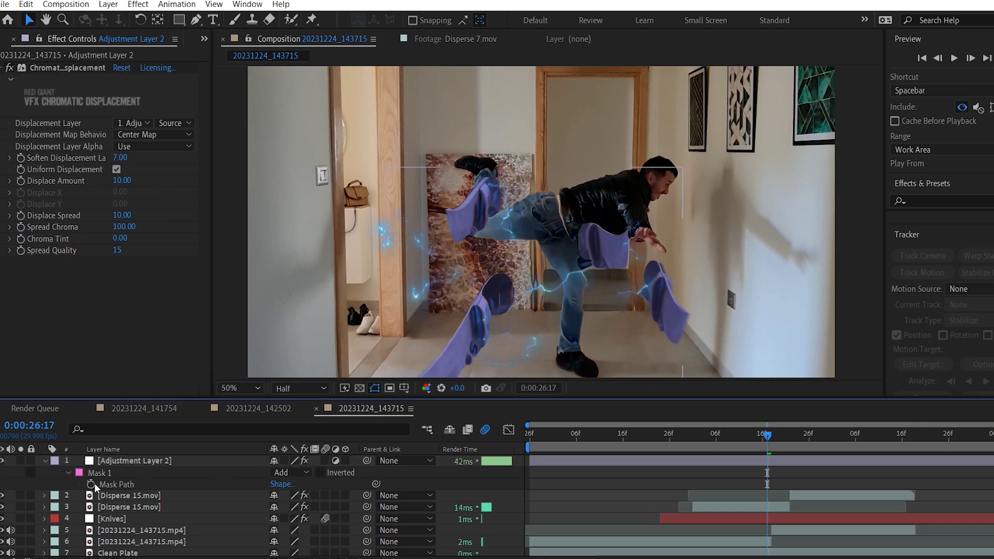
pyautogui.press('pagedown')
pyautogui.press('pagedown')
pyautogui.press('pagedown')
pyautogui.press('pagedown')
pyautogui.press('pagedown')
pyautogui.press('pagedown')
pyautogui.press('pagedown')
pyautogui.press('pagedown')
pyautogui.press('pagedown')
pyautogui.press('pagedown')
pyautogui.press('pagedown')
pyautogui.press('pagedown')
pyautogui.press('pagedown')
pyautogui.press('pagedown')
pyautogui.press('pagedown')
pyautogui.press('pagedown')
pyautogui.scroll(-2, 716, 359)
pyautogui.moveTo(561, 314); pyautogui.dragTo(575, 361)
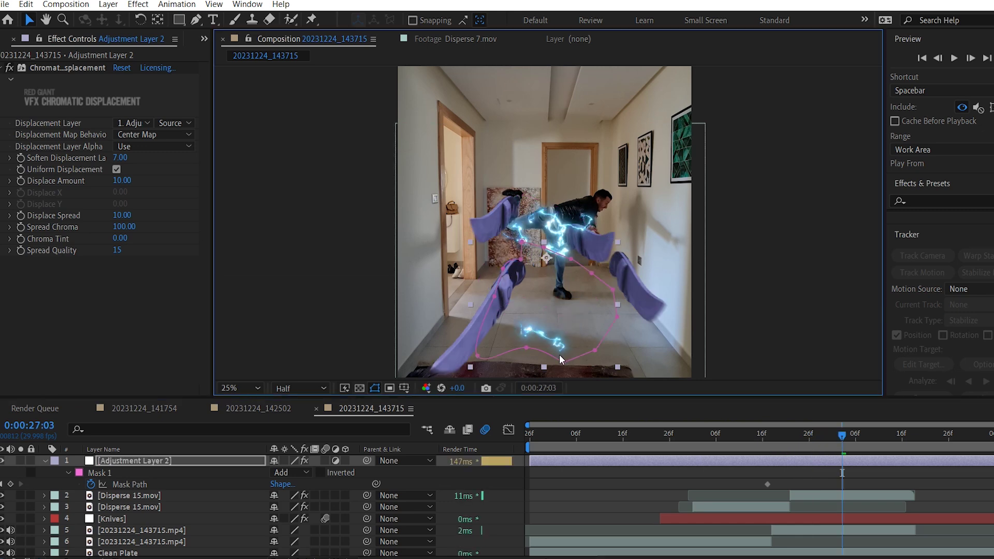
pyautogui.moveTo(492, 249); pyautogui.dragTo(468, 226)
pyautogui.moveTo(501, 221); pyautogui.dragTo(486, 205)
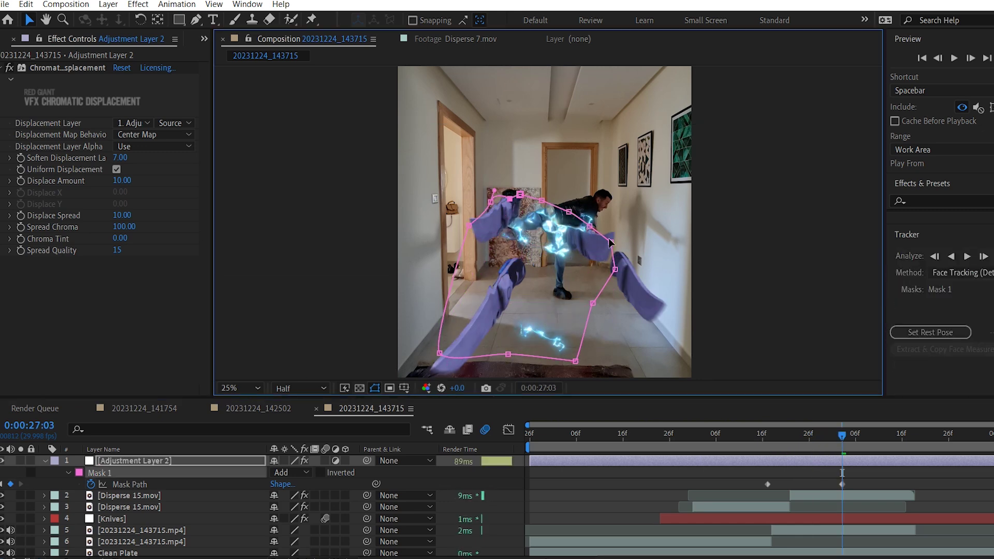
# Step: Stretch the adjustment layer's mask outward around the nearest knives at 0:00:27:15, moving points beyond the frame edges
pyautogui.click(898, 434)
pyautogui.moveTo(672, 318); pyautogui.dragTo(752, 311)
pyautogui.scroll(-1, 751, 311)
pyautogui.moveTo(570, 262); pyautogui.dragTo(601, 321)
pyautogui.moveTo(561, 291); pyautogui.dragTo(483, 343)
pyautogui.moveTo(508, 224); pyautogui.dragTo(439, 227)
pyautogui.click(893, 541)
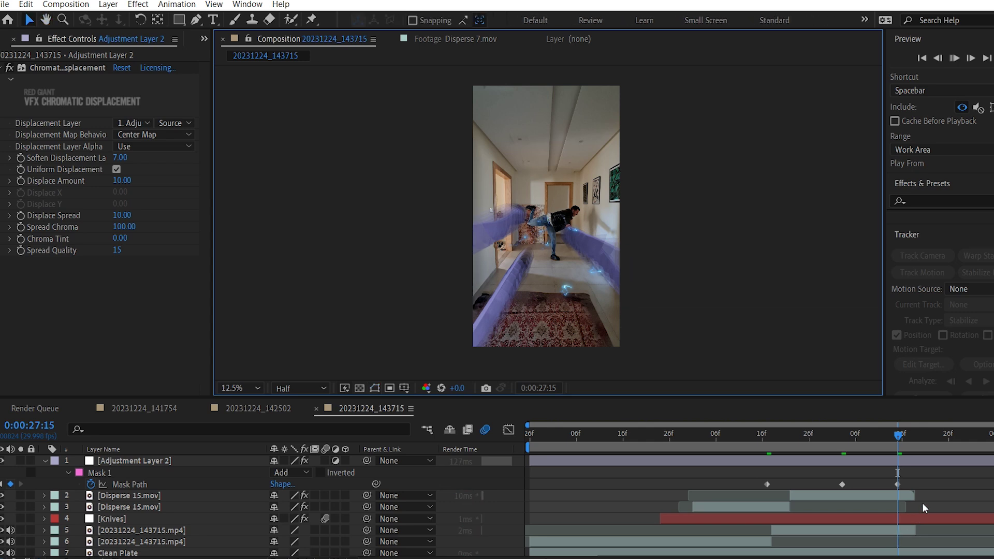
# Step: Split the adjustment layer at 0:00:27:19, where the man's clip ends, and delete the later part
pyautogui.click(917, 446)
pyautogui.click(922, 460)
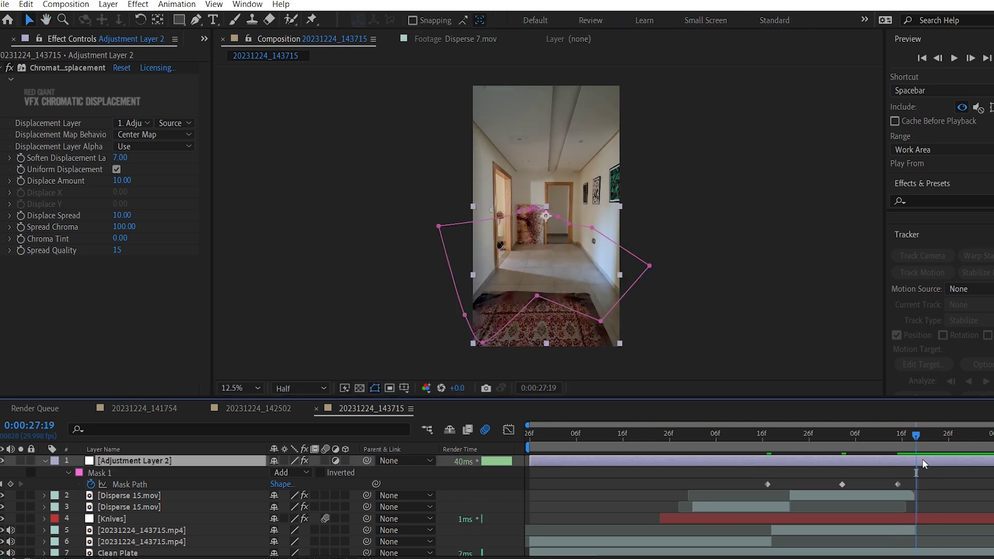
pyautogui.hotkey('ctrl', 'shift', 'd')
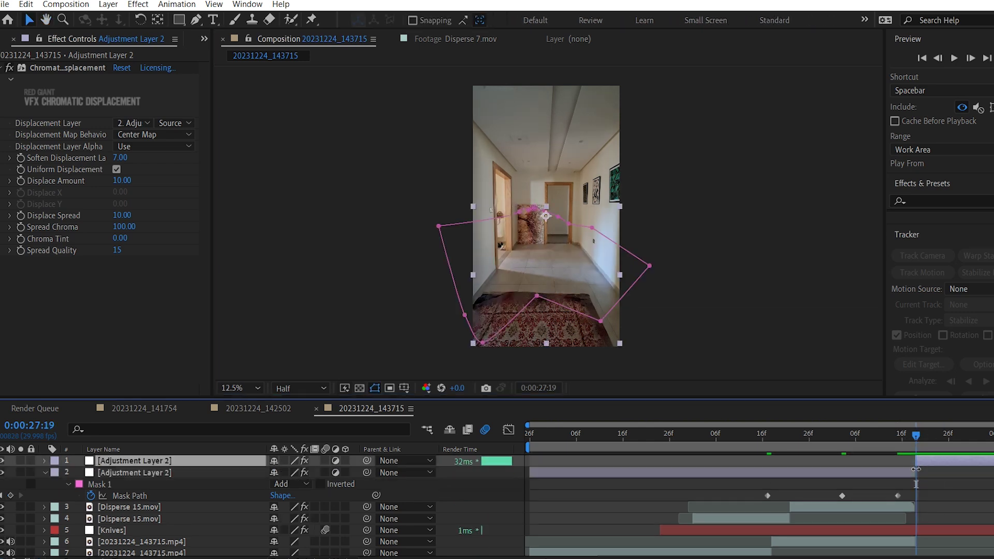
pyautogui.press('Delete')
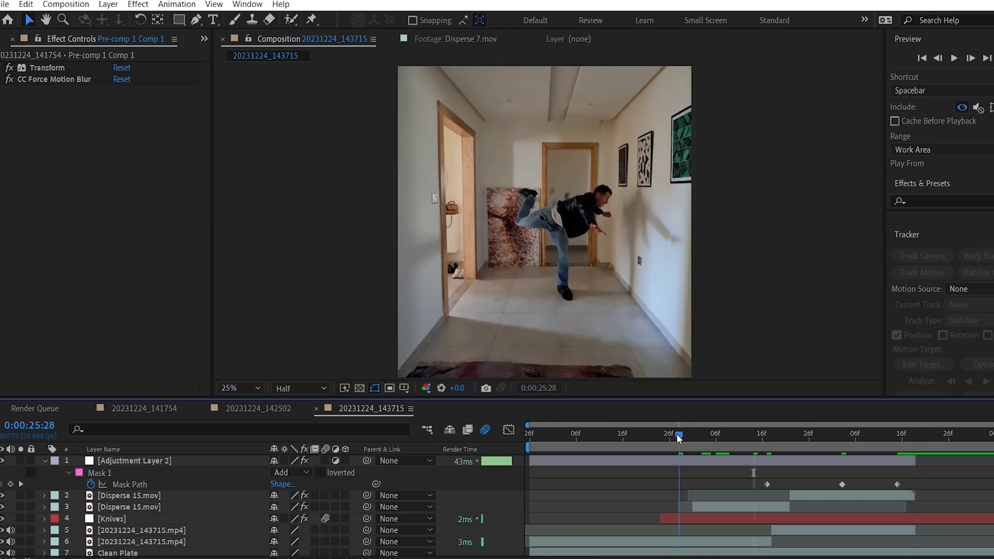
# Step: Split the adjustment layer at 0:00:26:02, delete the earlier part, and play back the trimmed effect
pyautogui.moveTo(679, 436); pyautogui.dragTo(698, 444)
pyautogui.click(704, 459)
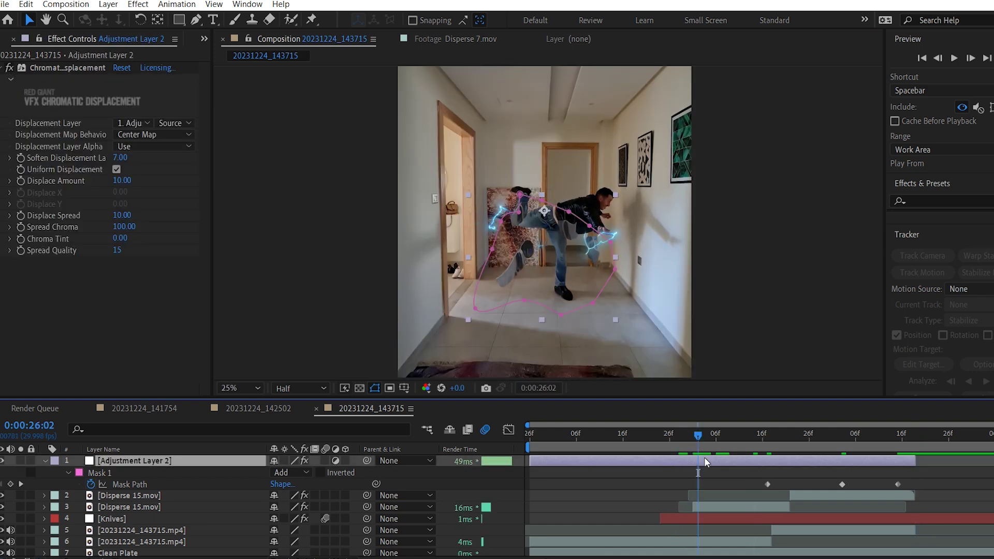
pyautogui.hotkey('ctrl', 'shift', 'd')
pyautogui.press('Delete')
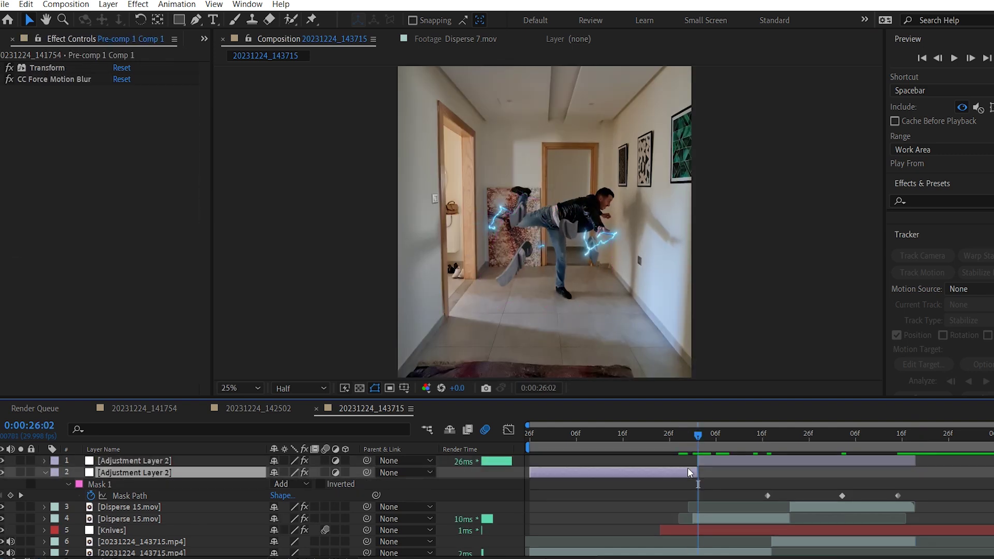
pyautogui.press('space')
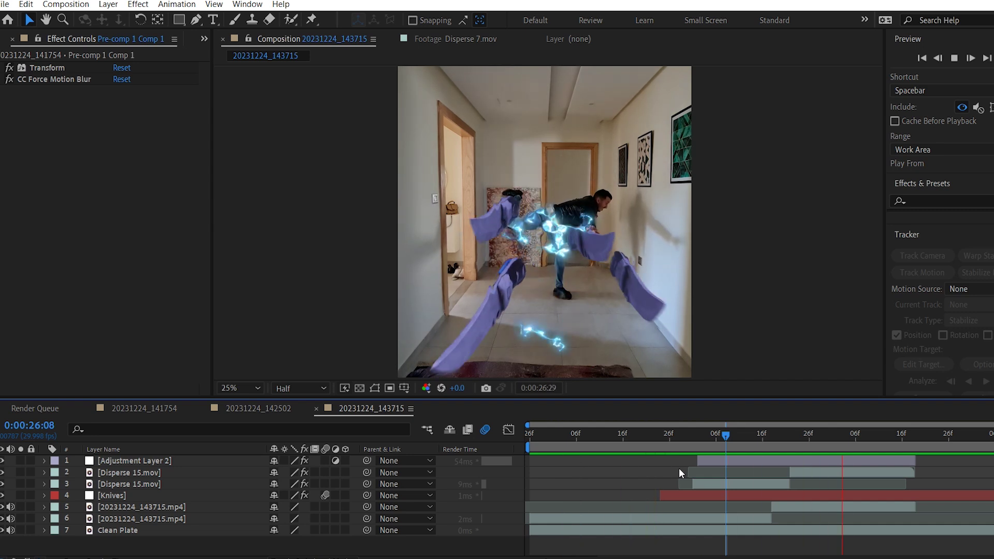
pyautogui.press('space')
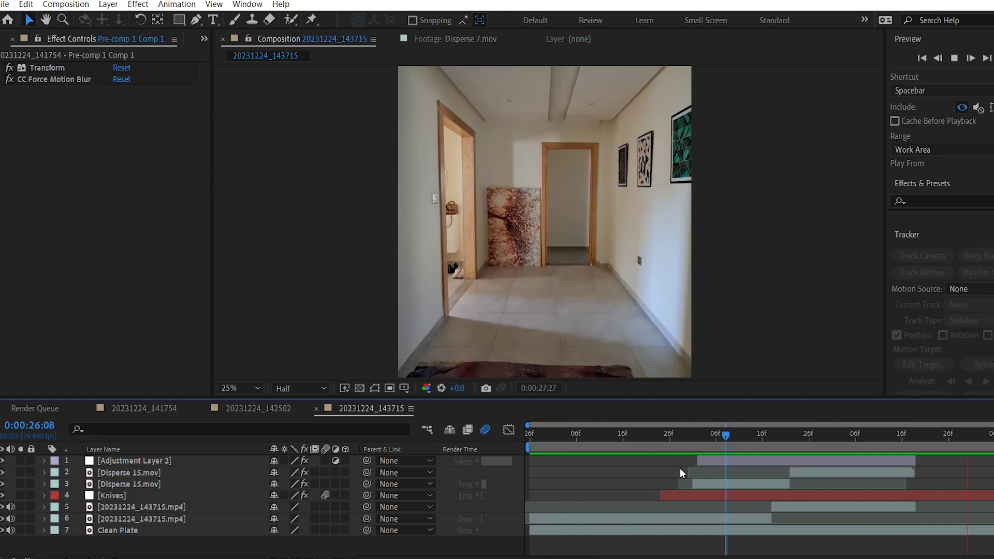
# Step: Try a stronger Chromatic Displacement with Displace Amount 43 and Soften Displacement Layer 51, and preview it
pyautogui.click(776, 436)
pyautogui.click(756, 460)
pyautogui.moveTo(124, 181); pyautogui.dragTo(158, 161)
pyautogui.press('.')
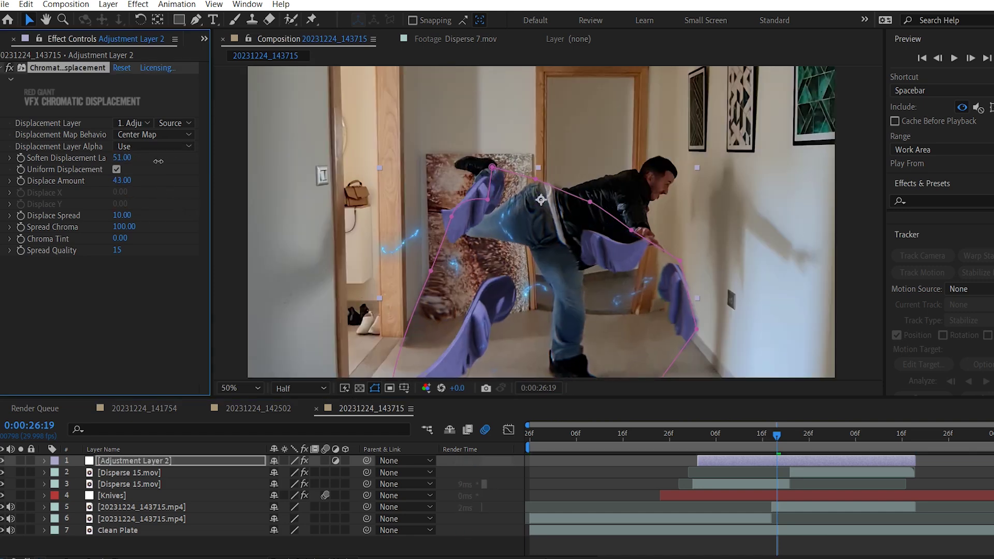
pyautogui.press(',')
pyautogui.press('space')
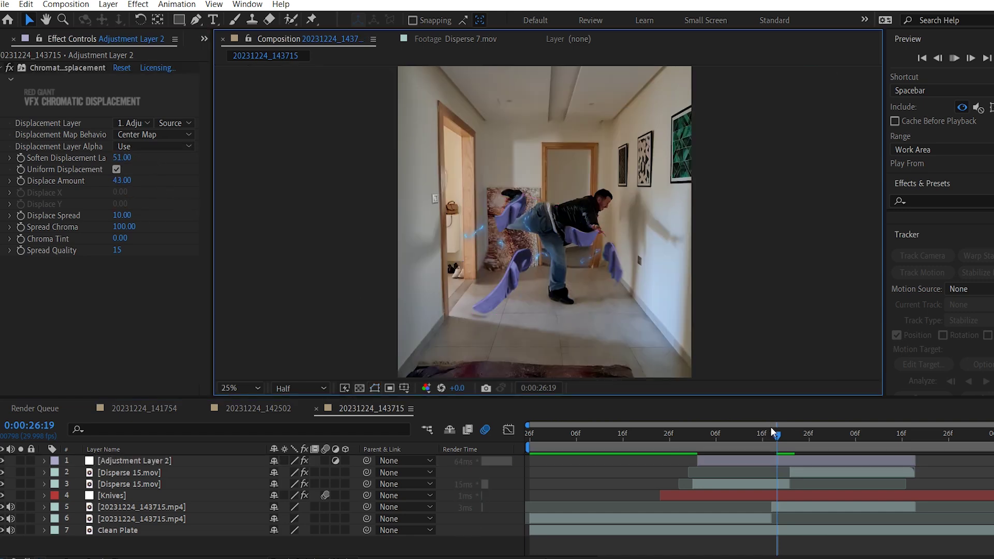
# Step: Try feathering the adjustment layer's mask by 130 pixels and preview the softer edge
pyautogui.click(166, 458)
pyautogui.press('f')
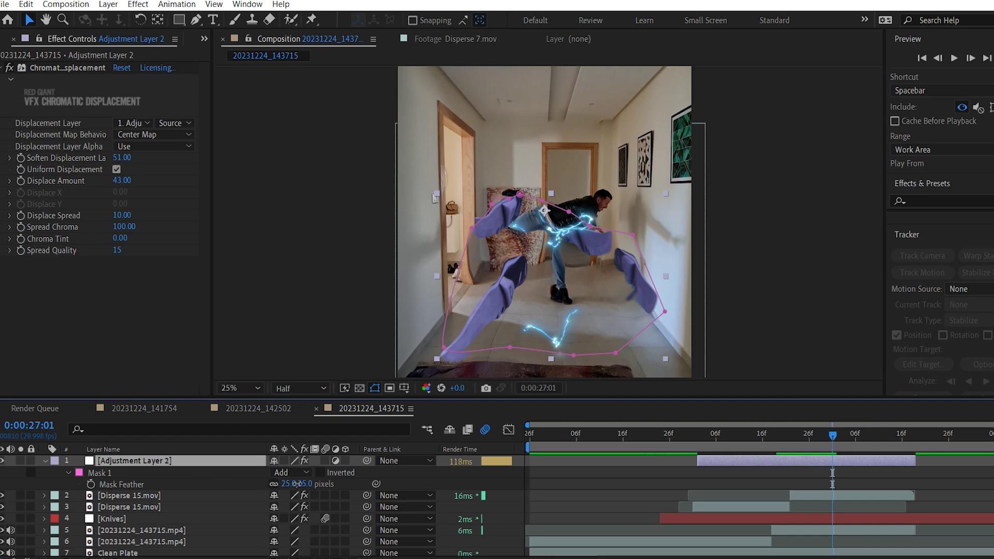
pyautogui.moveTo(297, 483); pyautogui.dragTo(352, 484)
pyautogui.click(758, 336)
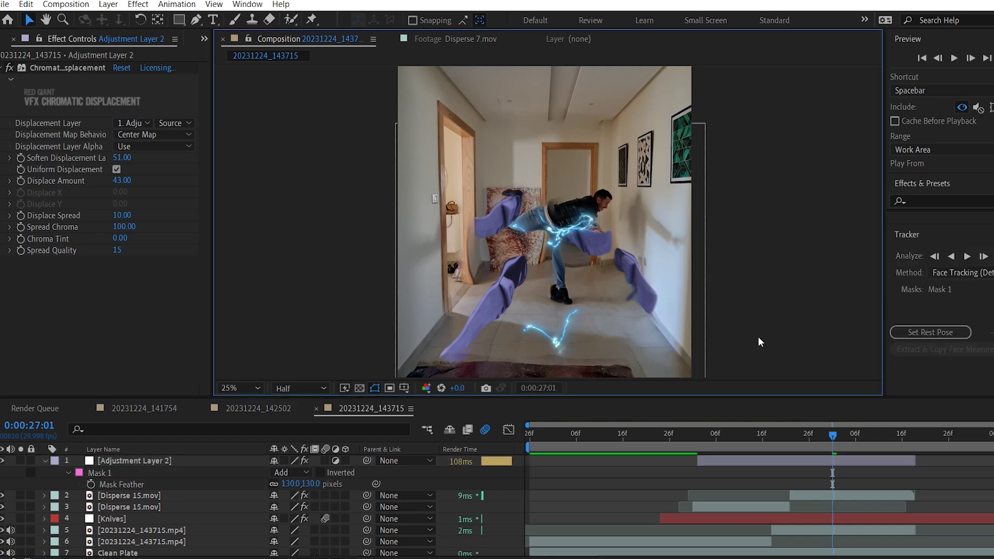
pyautogui.press('space')
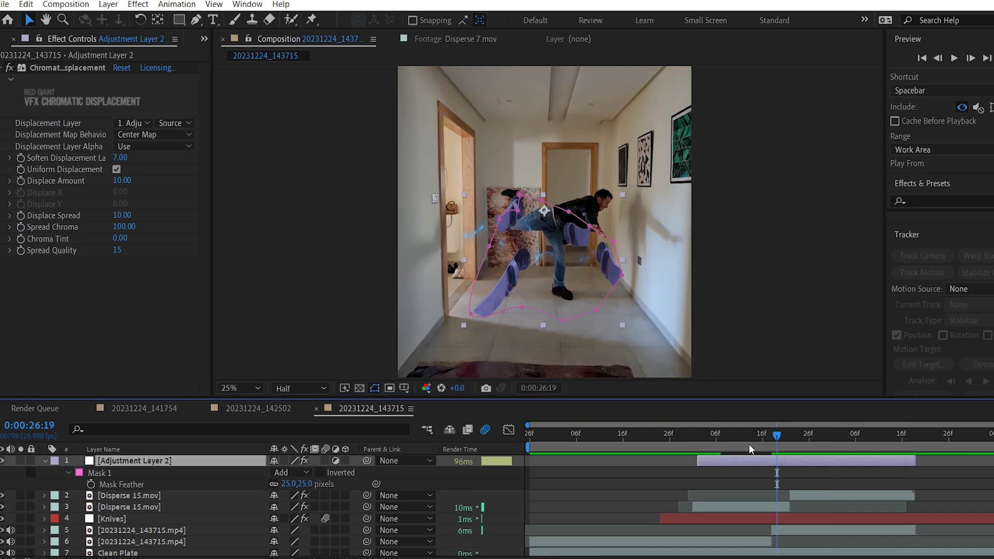
# Step: Play back the knives' approach from 0:00:26:12 to review the displacement on the man and knives
pyautogui.click(746, 444)
pyautogui.press('space')
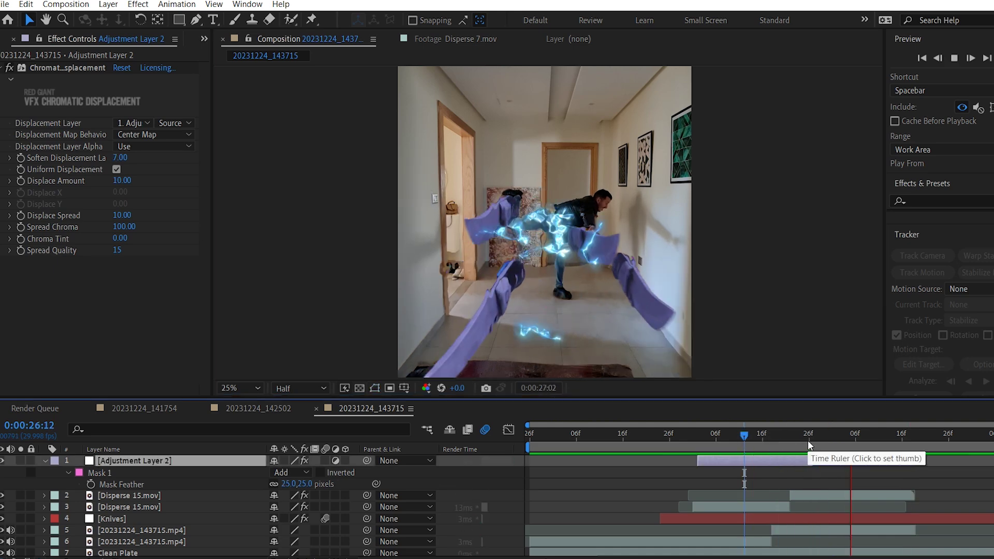
pyautogui.click(704, 444)
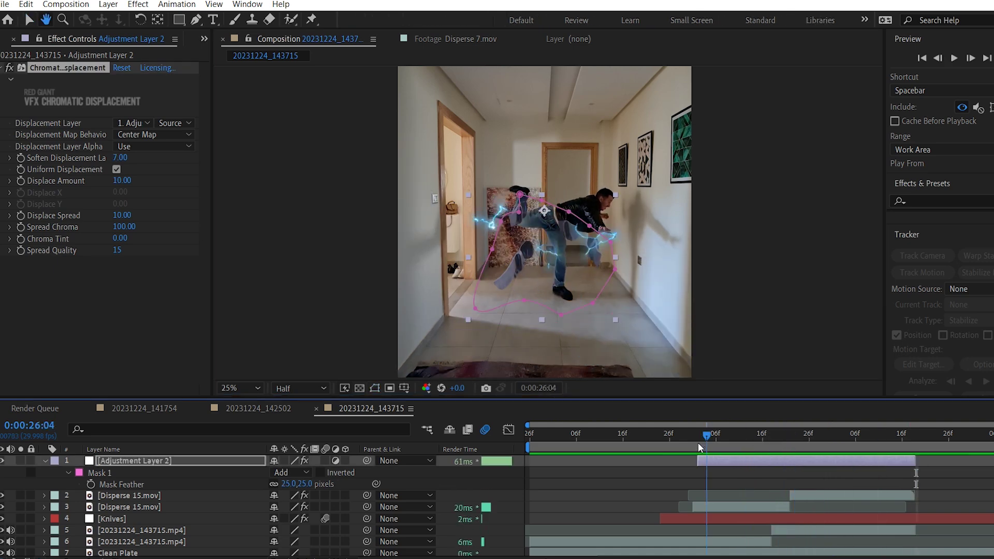
# Step: Keyframe Displace Amount from 0 at 0:00:26:02 to 10 at 0:00:26:06 and play back the ramp
pyautogui.click(694, 442)
pyautogui.press('v')
pyautogui.click(696, 441)
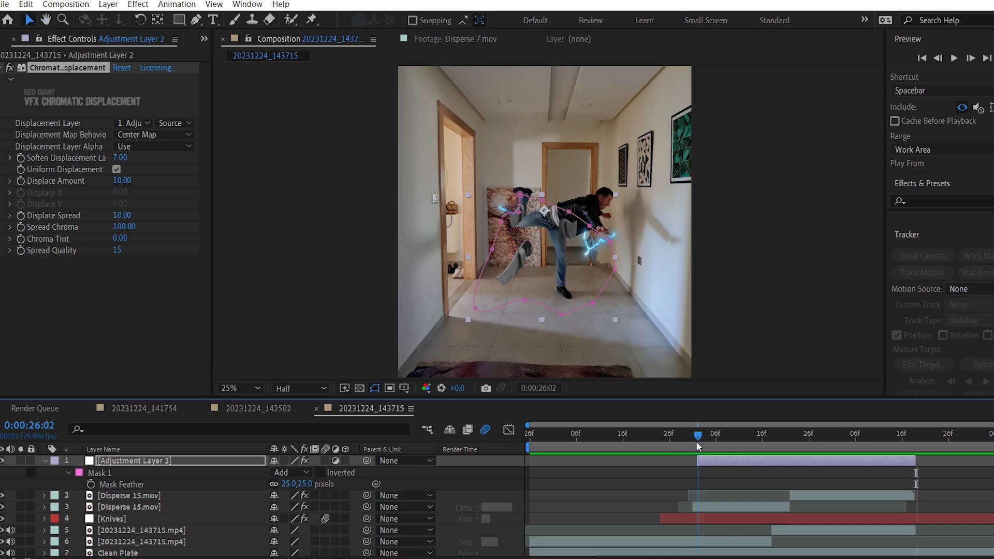
pyautogui.click(18, 185)
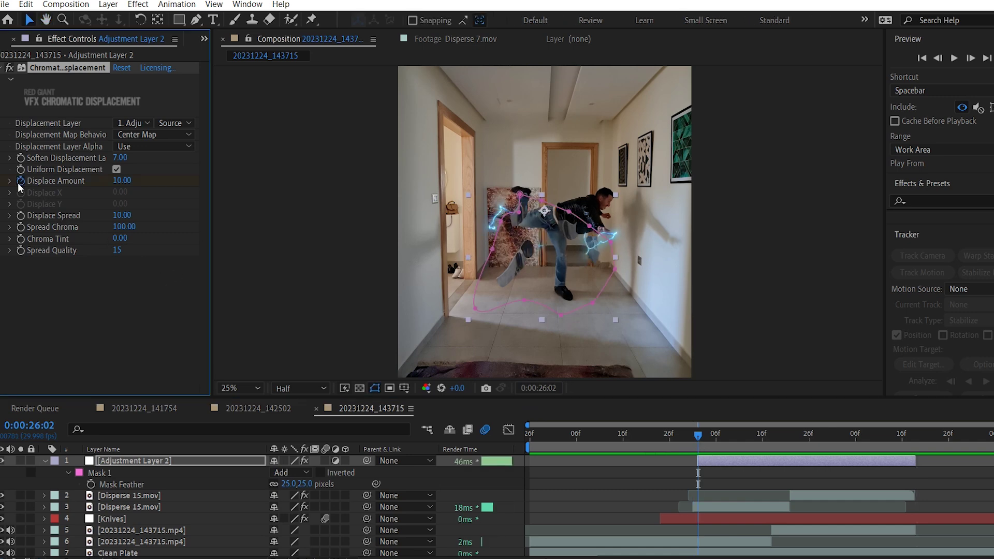
pyautogui.press('u')
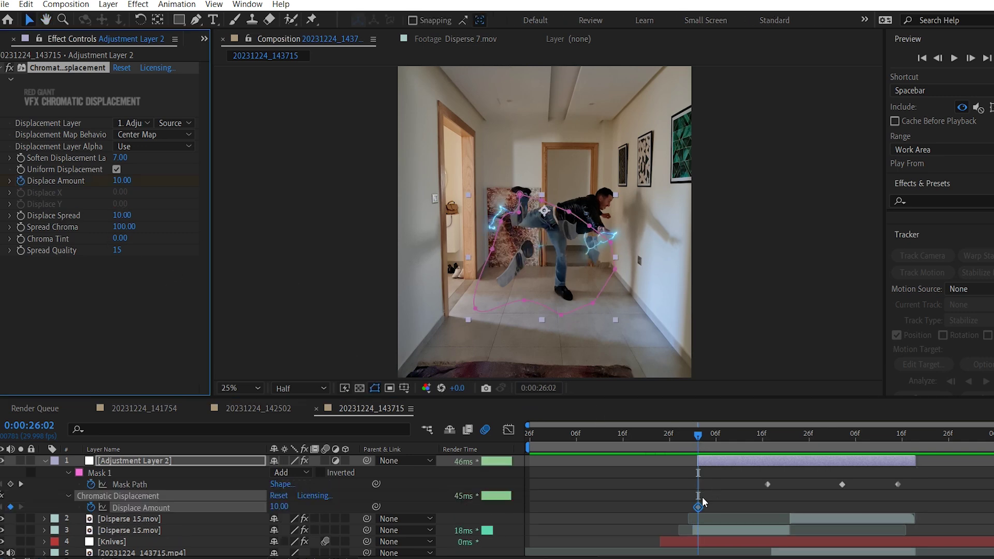
pyautogui.moveTo(698, 508); pyautogui.dragTo(717, 507)
pyautogui.click(122, 183)
pyautogui.press('Return')
pyautogui.press('space')
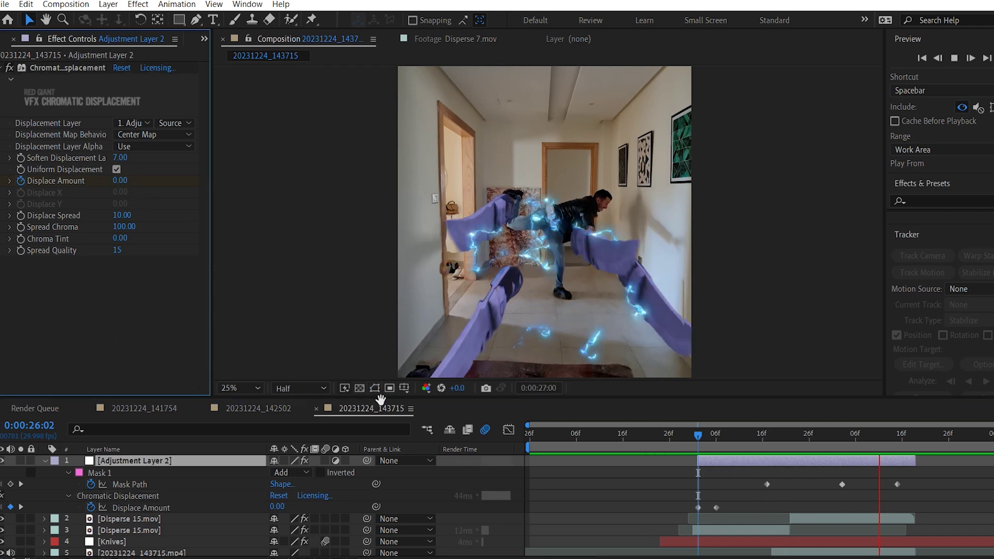
pyautogui.press('space')
# Step: Pre-compose the two Disperse 15.mov layers together, moving all attributes into the new composition
pyautogui.click(790, 434)
pyautogui.click(45, 460)
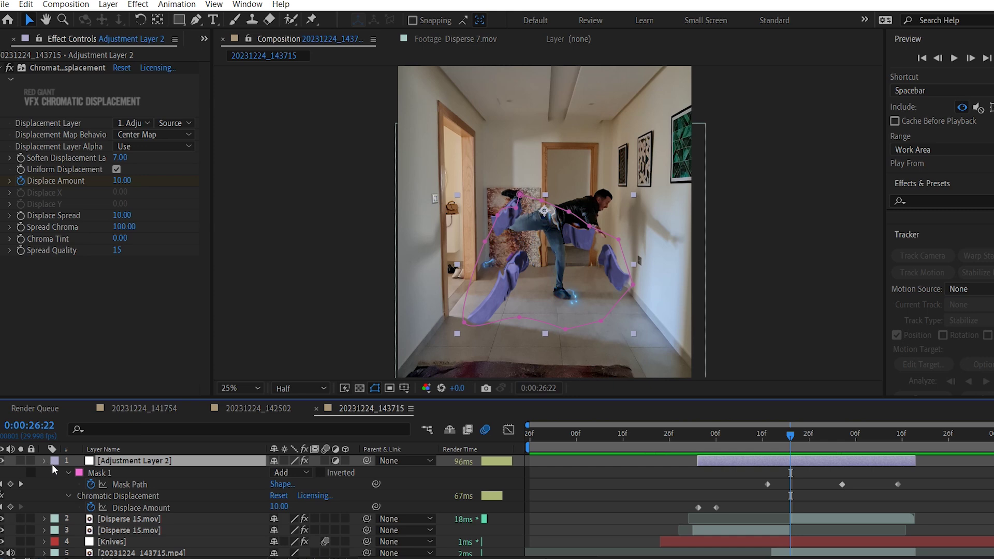
pyautogui.click(44, 461)
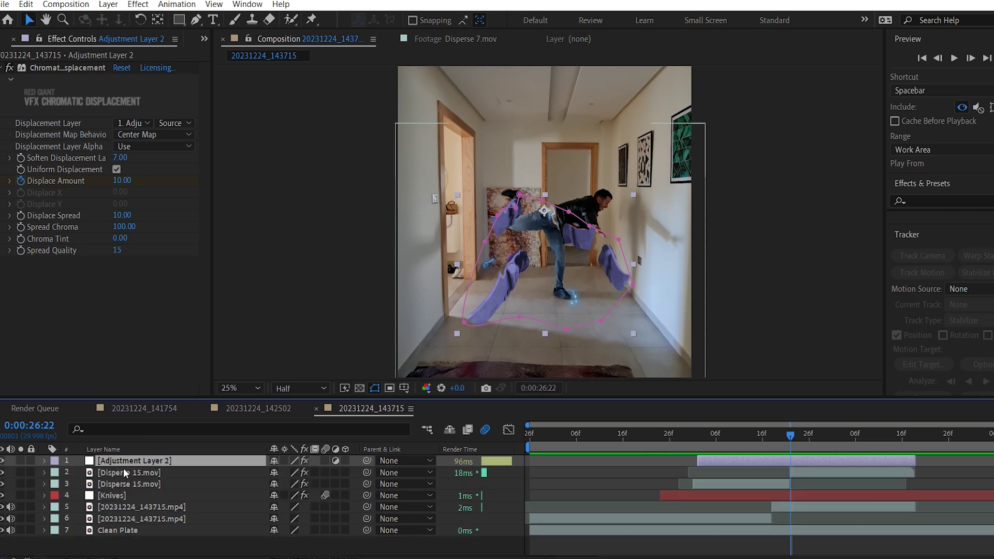
pyautogui.click(156, 472)
pyautogui.keyDown('shift'); pyautogui.click(160, 484); pyautogui.keyUp('shift')
pyautogui.rightClick(163, 485)
pyautogui.click(217, 398)
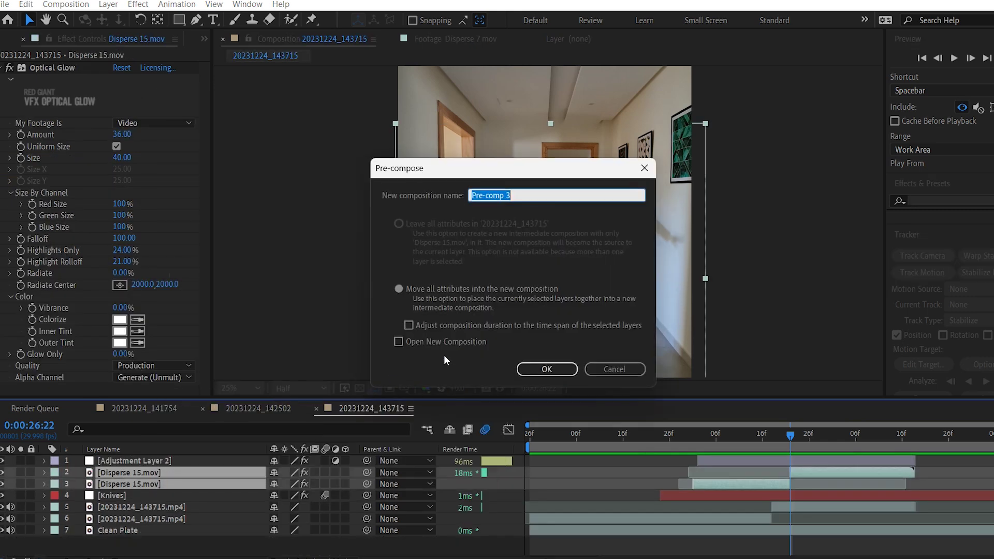
pyautogui.click(529, 365)
# Step: Rename the new pre-composed layer as Lightning
pyautogui.press('Home')
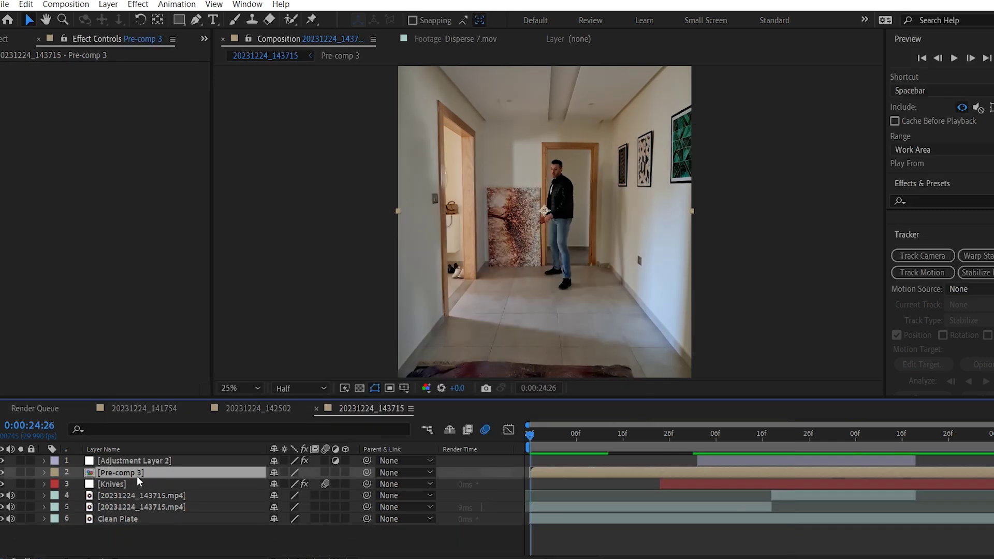
pyautogui.rightClick(137, 476)
pyautogui.click(182, 436)
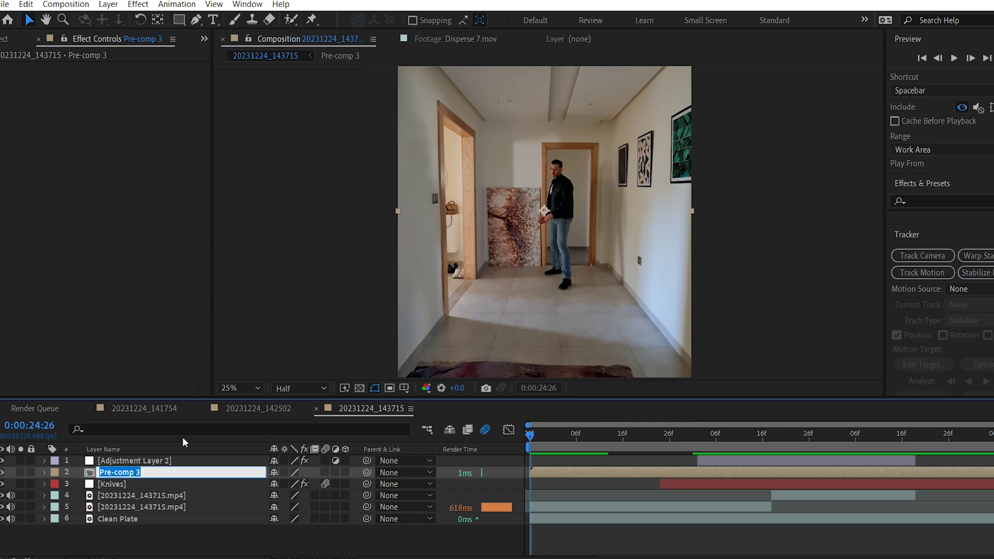
pyautogui.write('Lightning')
pyautogui.press('Return')
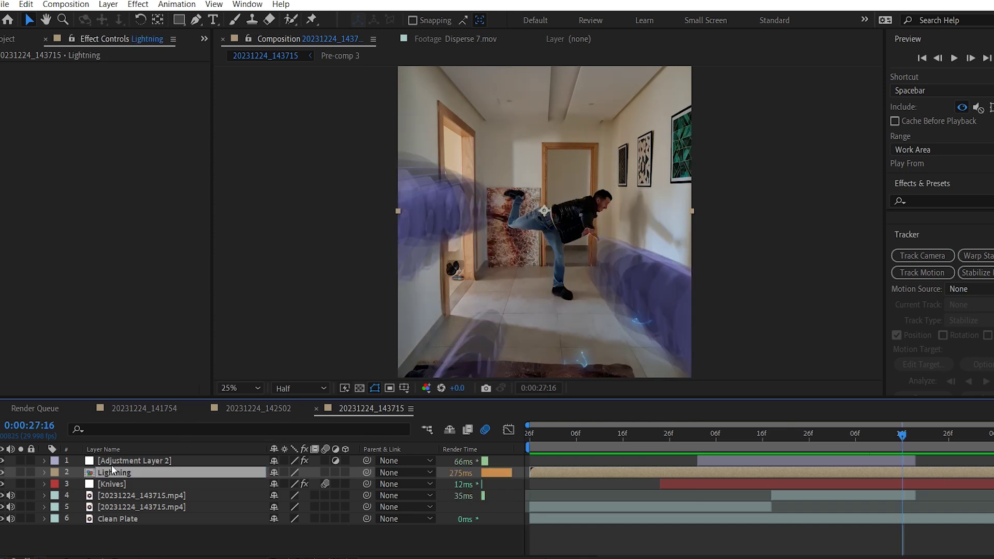
# Step: Hide the adjustment, Lightning and Knives layers, and add the Atmos 1.mov clip as the top layer
pyautogui.click(98, 461)
pyautogui.click(2, 483)
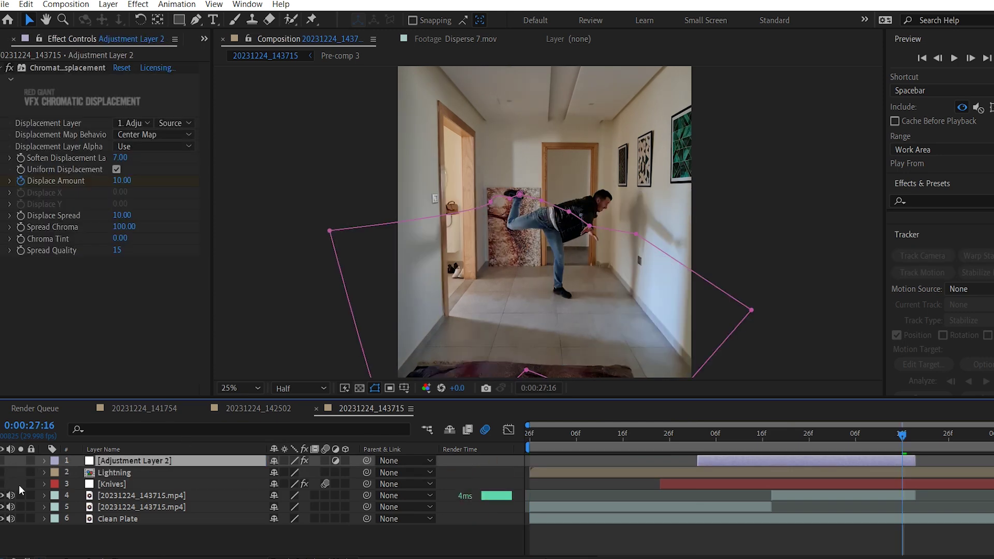
pyautogui.click(164, 536)
pyautogui.click(851, 435)
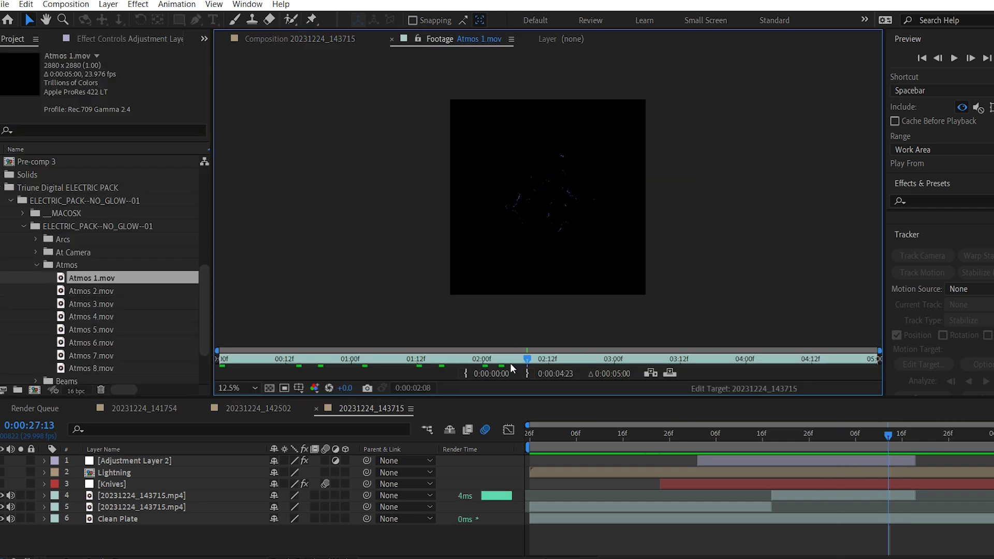
pyautogui.moveTo(106, 278); pyautogui.dragTo(155, 457)
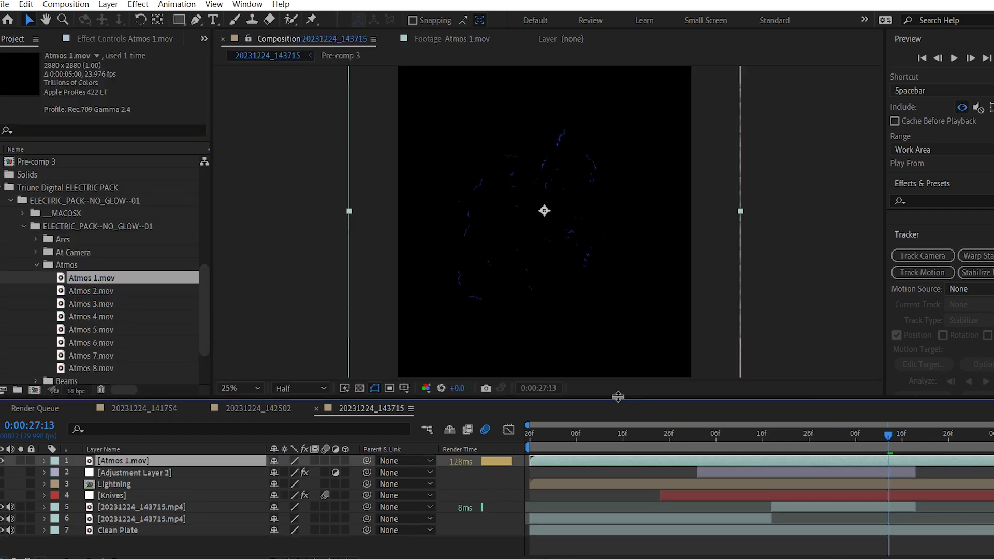
# Step: Shorten the Atmos 1.mov layer with Time Stretch and shift it to start at about 0:00:27:06
pyautogui.rightClick(567, 464)
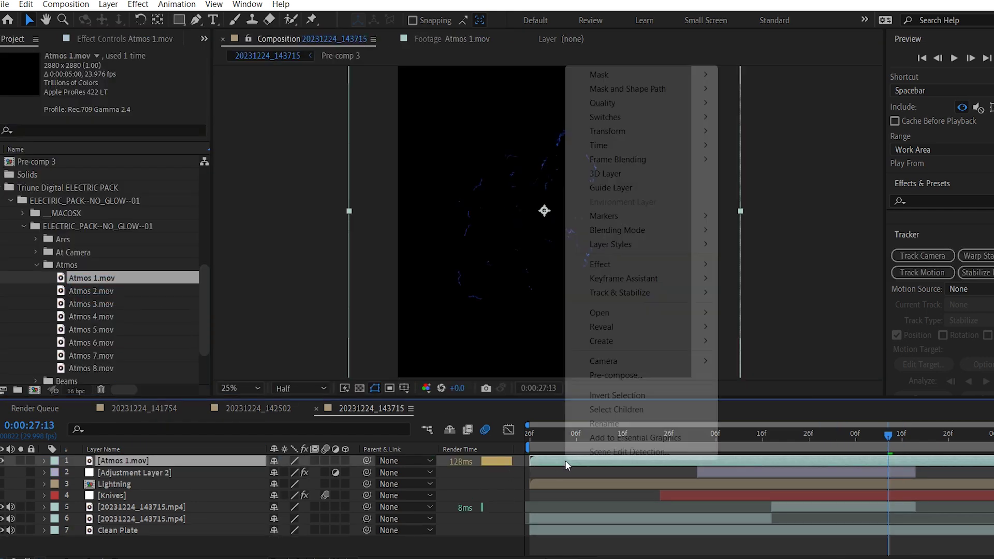
pyautogui.moveTo(683, 145)
pyautogui.click(762, 173)
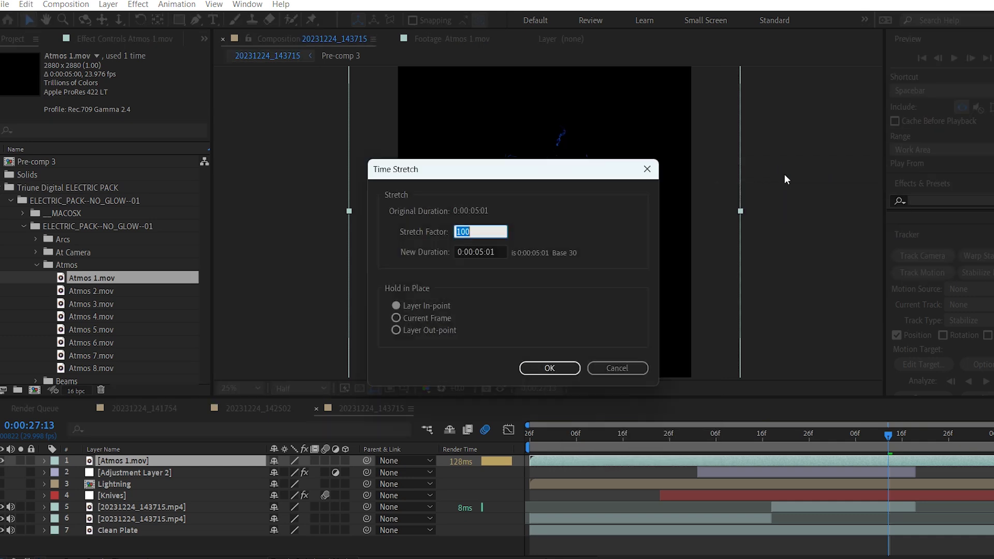
pyautogui.press('Return')
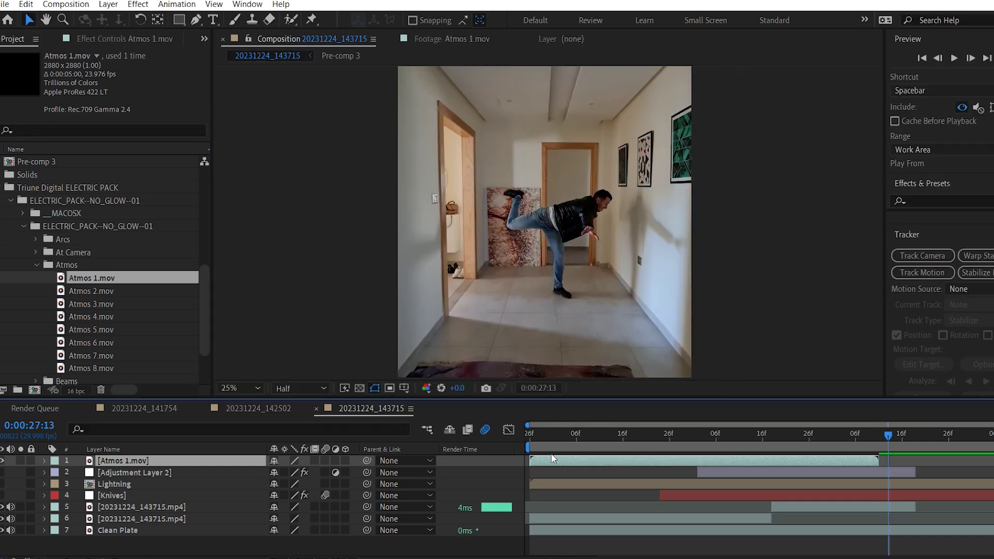
pyautogui.moveTo(553, 458); pyautogui.dragTo(876, 461)
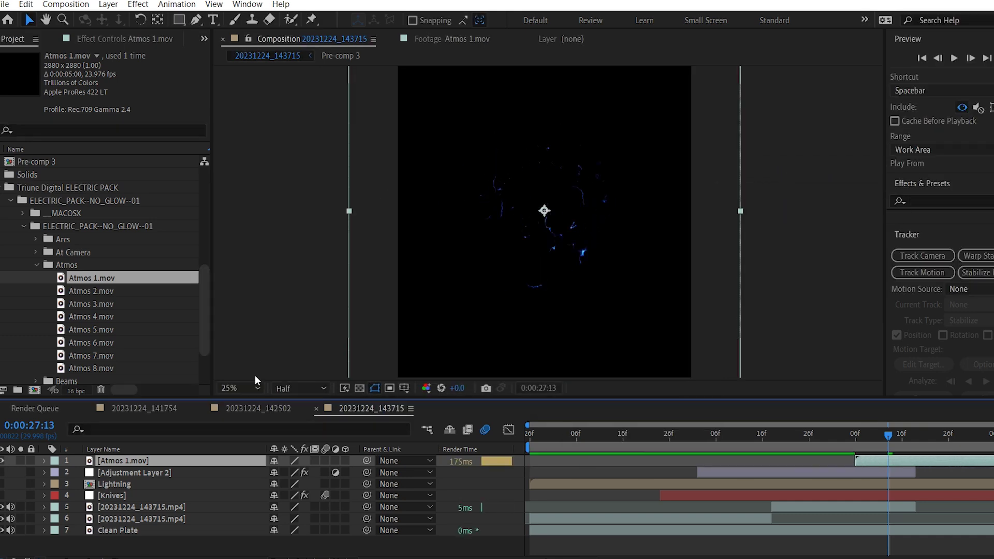
# Step: Apply the RG VFX Optical Glow effect to the Atmos 1.mov layer and set Radiate to 39%
pyautogui.click(125, 5)
pyautogui.moveTo(290, 399)
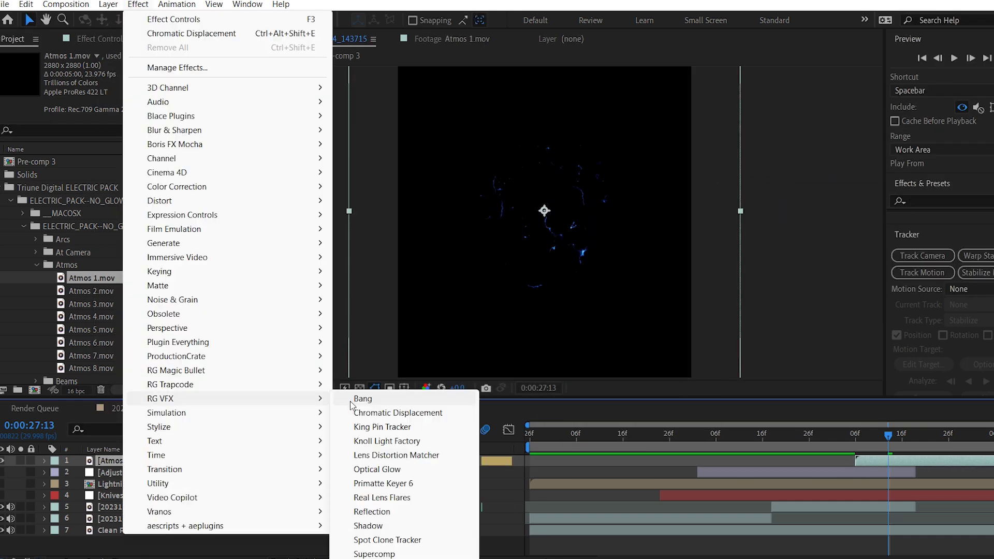
pyautogui.click(384, 468)
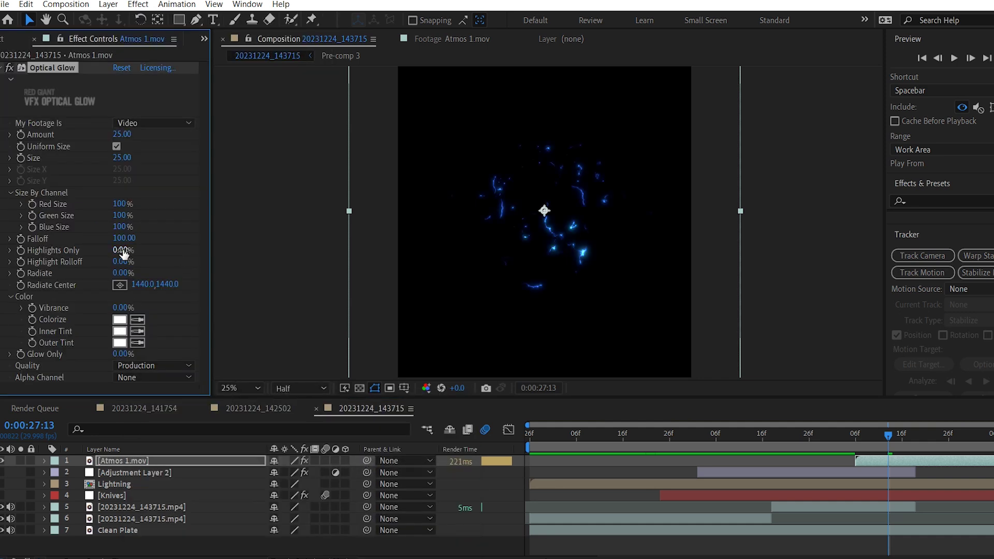
pyautogui.click(120, 273)
pyautogui.write('39')
pyautogui.press('Return')
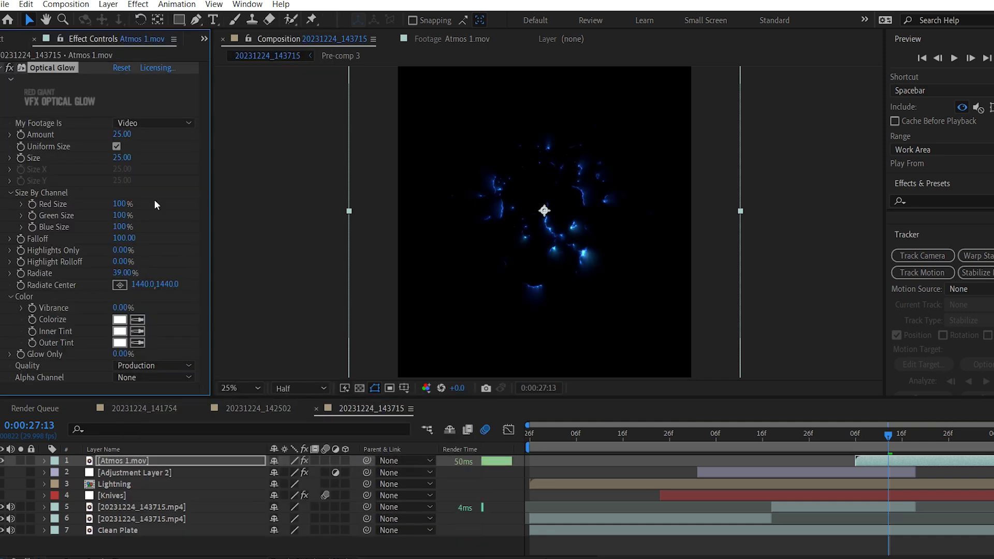
# Step: Set the Atmos 1.mov glow's Amount to 40 and Size to 65, with its Alpha Channel on Generate (Unmult)
pyautogui.moveTo(122, 157); pyautogui.dragTo(142, 158)
pyautogui.click(149, 377)
pyautogui.click(158, 436)
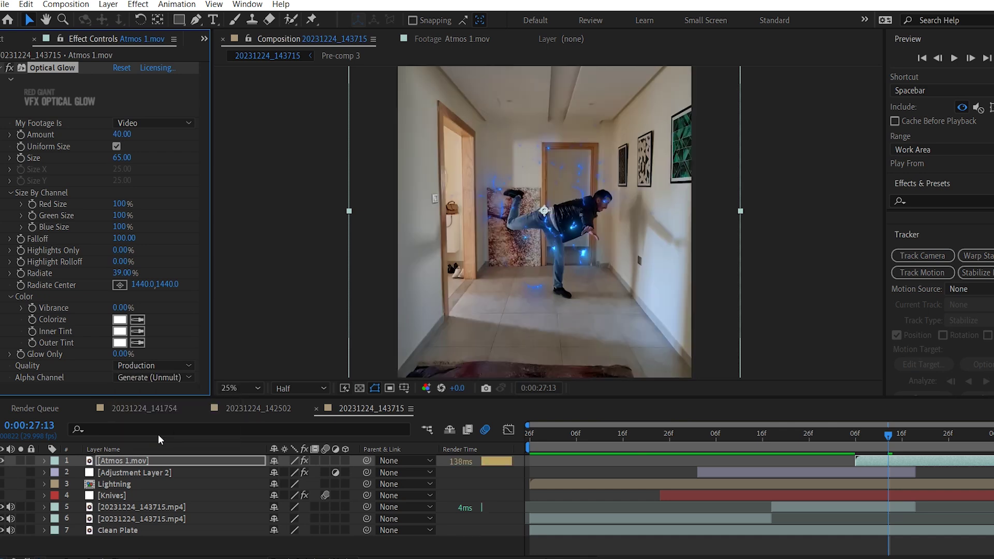
# Step: Move the Atmos 1.mov sparks onto the man; set Optical Glow Amount 97, Size 70, Highlights Only 26%, Highlight Rolloff 100% and Radiate 19%
pyautogui.moveTo(563, 246); pyautogui.dragTo(575, 269)
pyautogui.scroll(1, 575, 269)
pyautogui.moveTo(130, 133); pyautogui.dragTo(163, 133)
pyautogui.moveTo(122, 157)
pyautogui.mouseDown()
pyautogui.moveTo(155, 162)
pyautogui.moveTo(125, 158)
pyautogui.mouseUp()
pyautogui.moveTo(122, 273); pyautogui.dragTo(136, 251)
# Step: Scale the Atmos 1.mov layer to 77% and check the frames around its start
pyautogui.press('s')
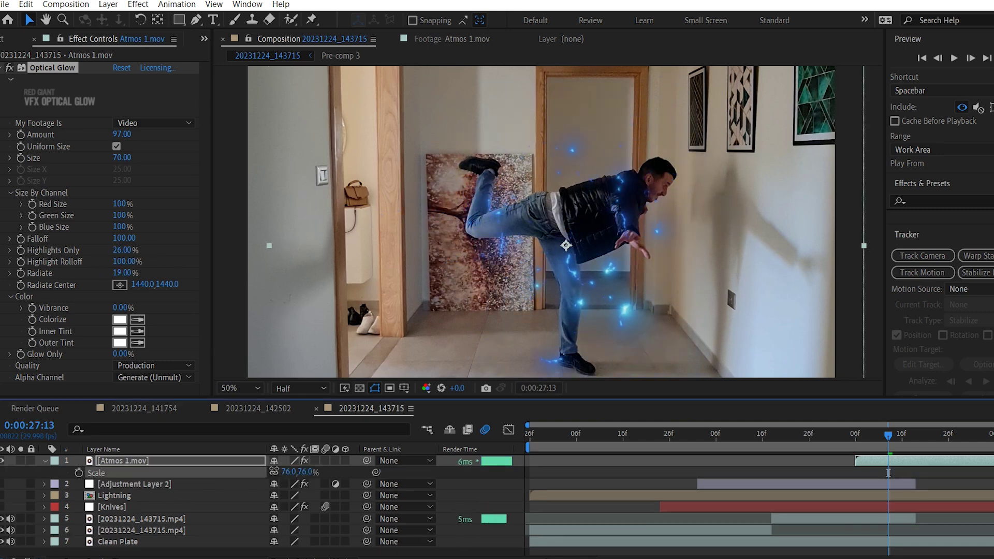
pyautogui.click(485, 292)
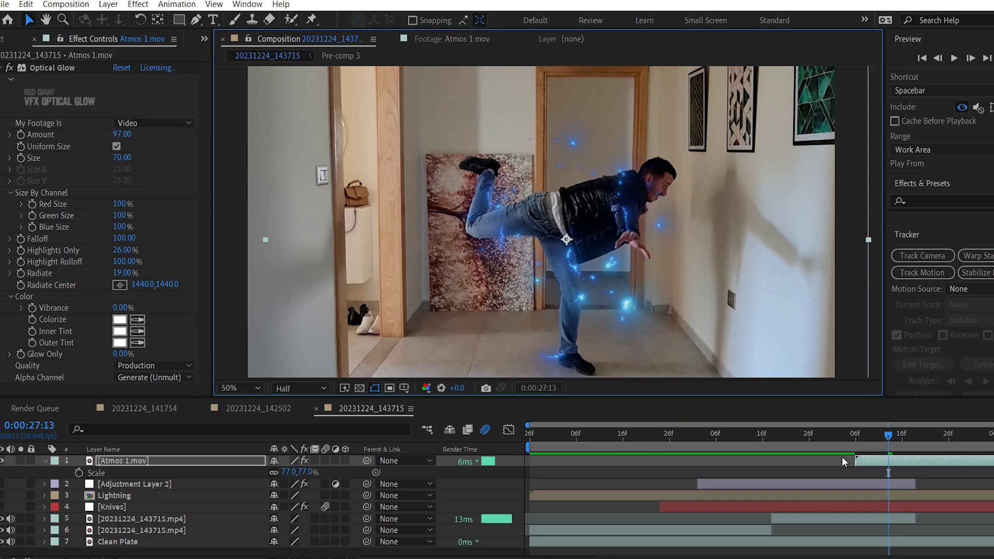
pyautogui.click(853, 441)
pyautogui.moveTo(853, 441); pyautogui.dragTo(856, 440)
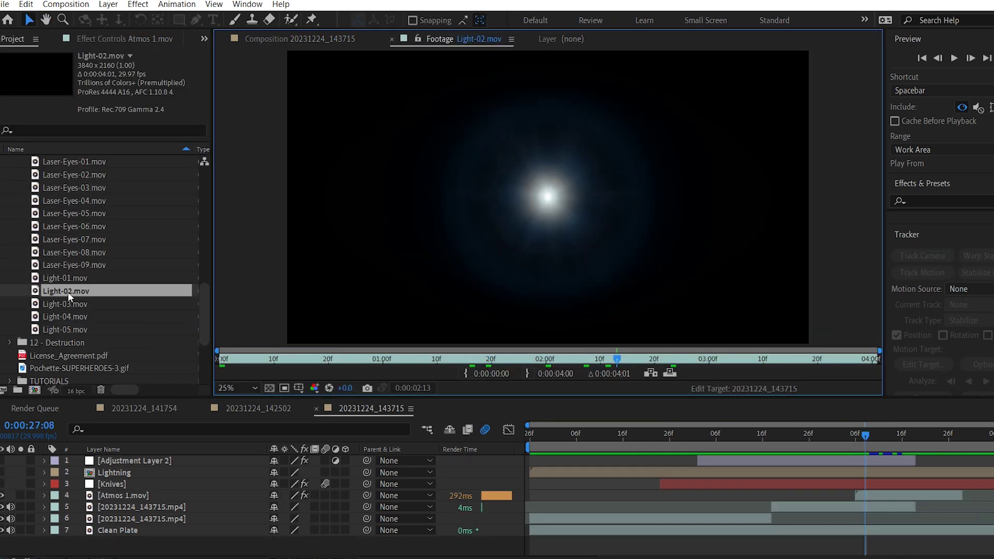
# Step: Add Light-02.mov above Atmos 1.mov, starting at about 0:00:27:02, and position its flare over the man's waist
pyautogui.moveTo(68, 292); pyautogui.dragTo(151, 489)
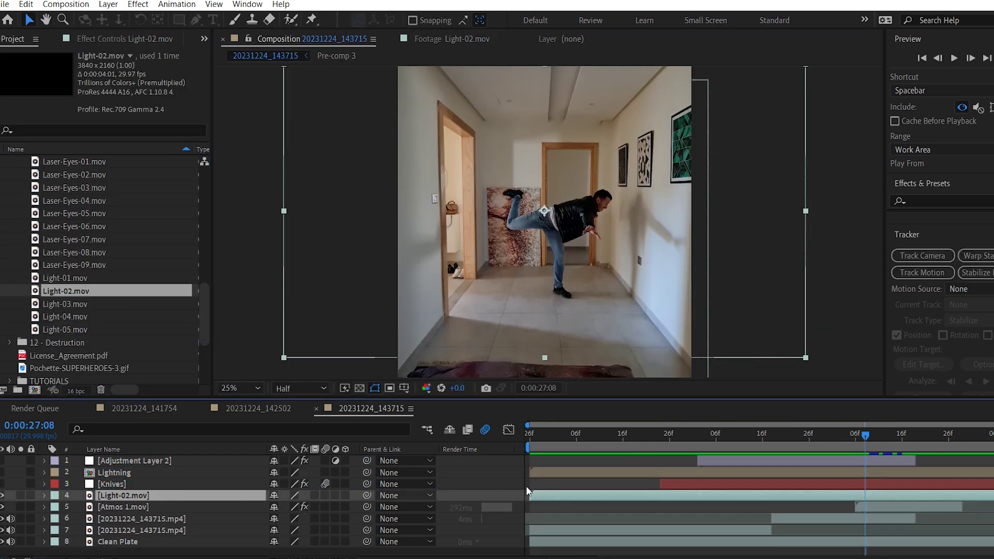
pyautogui.moveTo(645, 504); pyautogui.dragTo(901, 507)
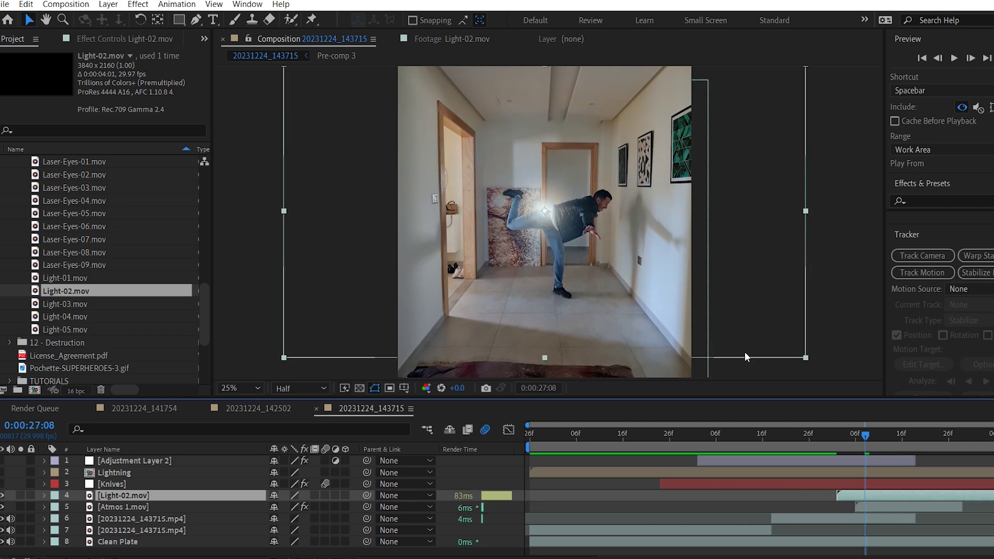
pyautogui.moveTo(744, 353); pyautogui.dragTo(755, 369)
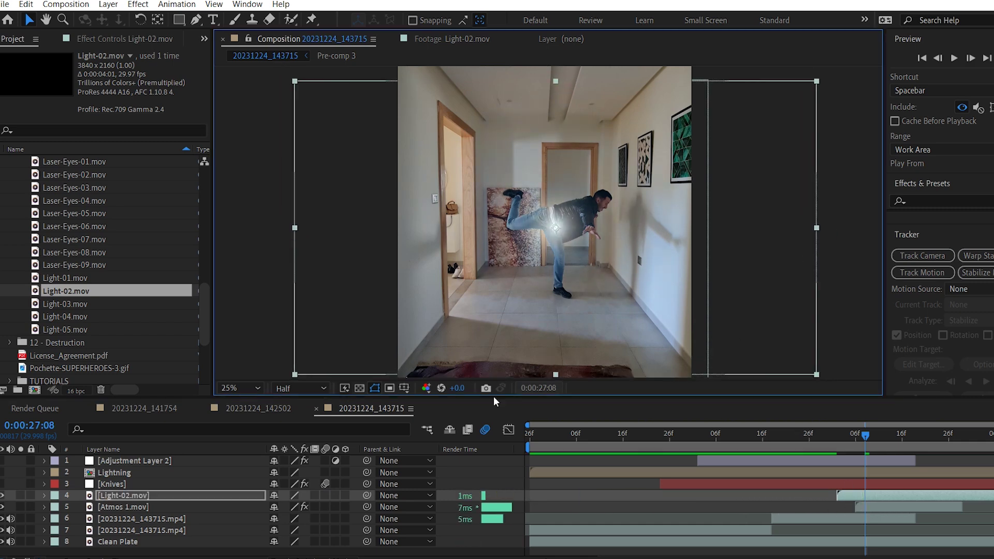
pyautogui.click(19, 493)
pyautogui.click(19, 493)
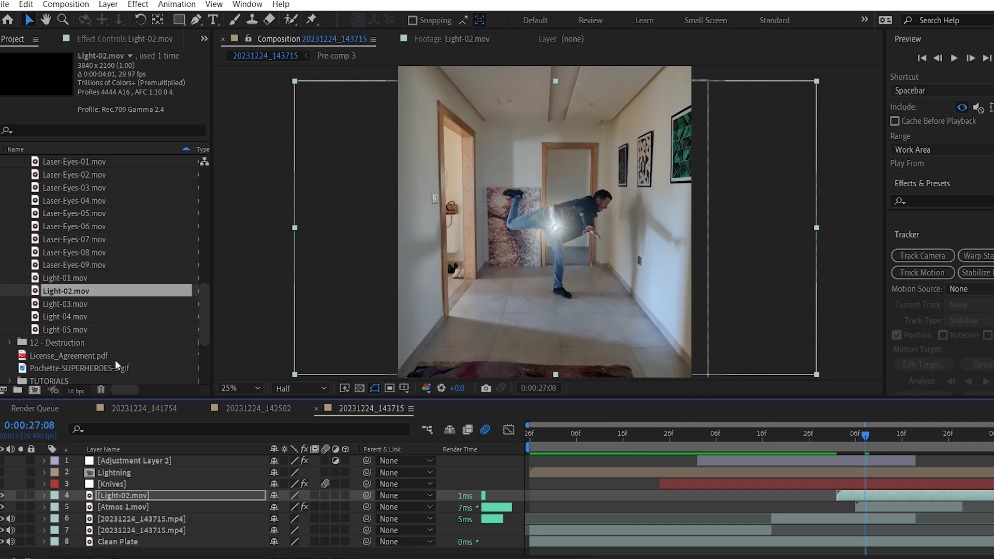
# Step: Copy Optical Glow from Atmos 1.mov to Light-02.mov, then set the copied effect's Amount to 8 and Quality to Extreme
pyautogui.hotkey('ctrl', 'Down')
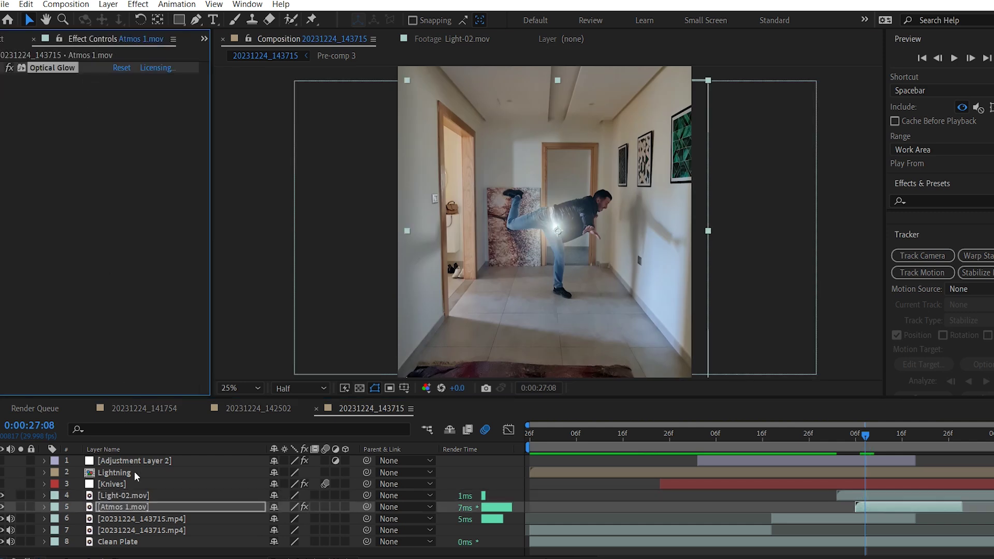
pyautogui.click(130, 495)
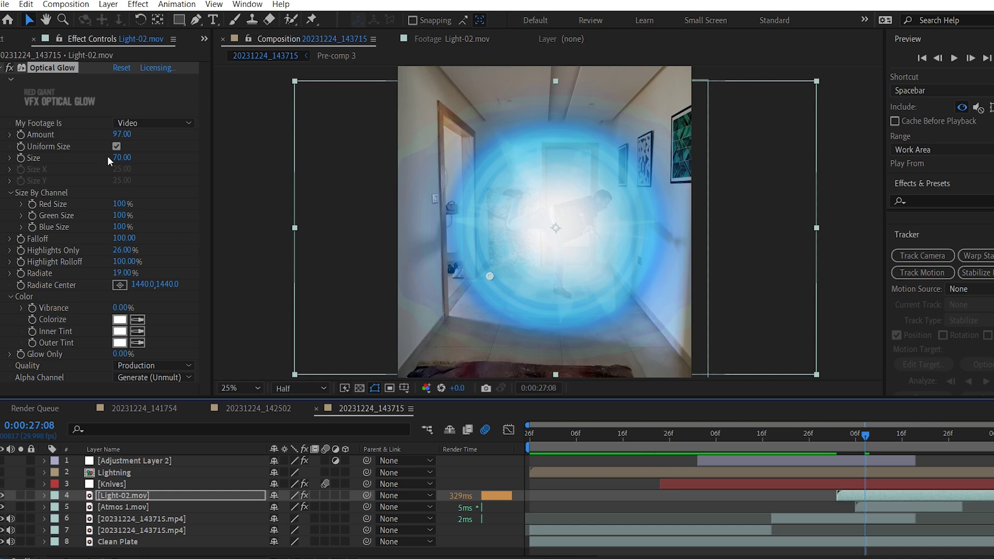
pyautogui.moveTo(122, 135); pyautogui.dragTo(96, 132)
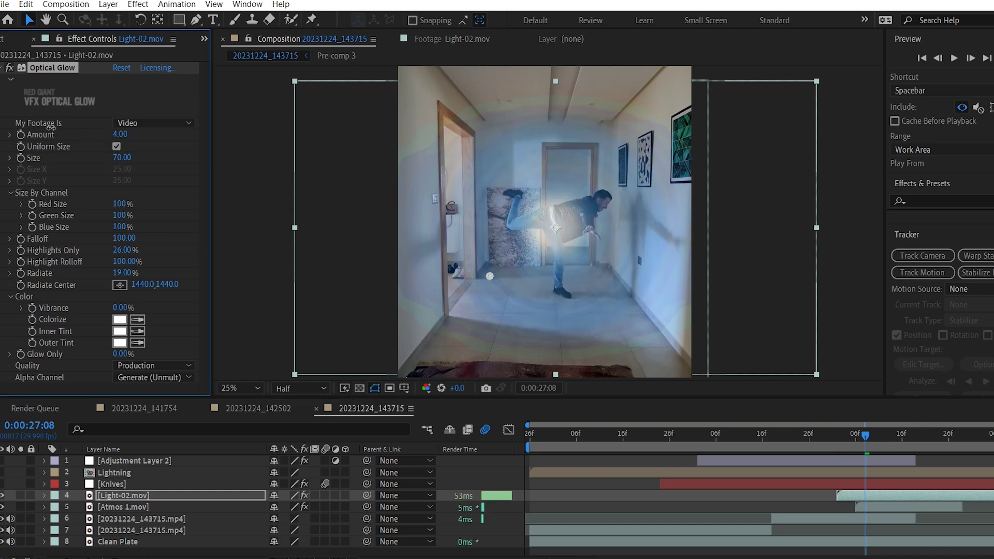
pyautogui.click(170, 368)
pyautogui.click(160, 420)
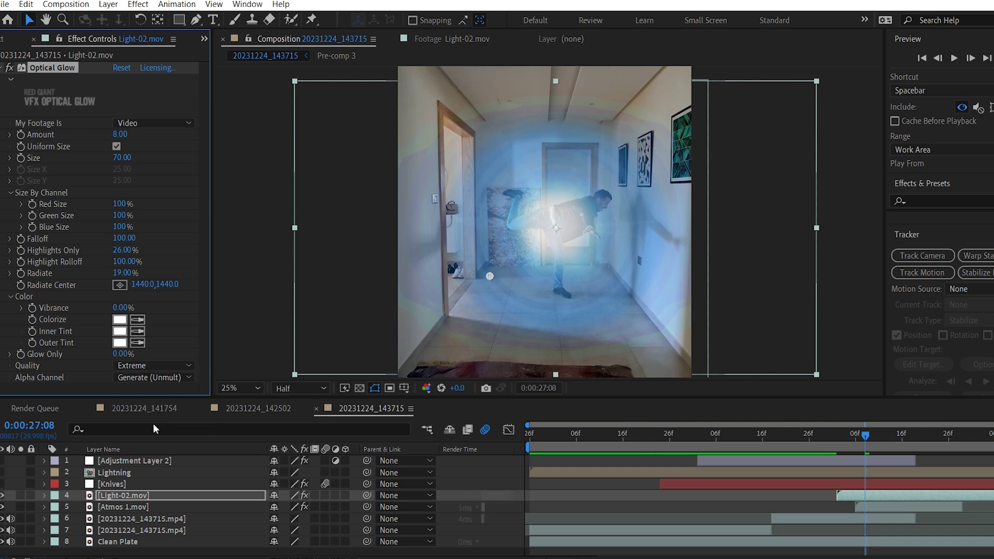
# Step: Play back the flare and shift the Light-02.mov layer to start with Atmos 1.mov at about 0:00:27:06
pyautogui.moveTo(845, 448); pyautogui.dragTo(833, 440)
pyautogui.press('space')
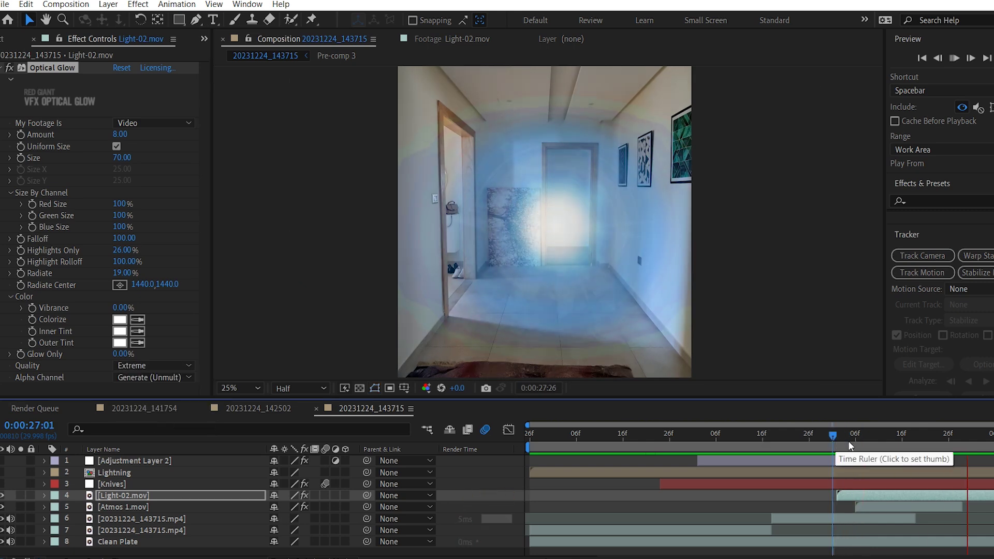
pyautogui.press('space')
pyautogui.moveTo(865, 496); pyautogui.dragTo(884, 496)
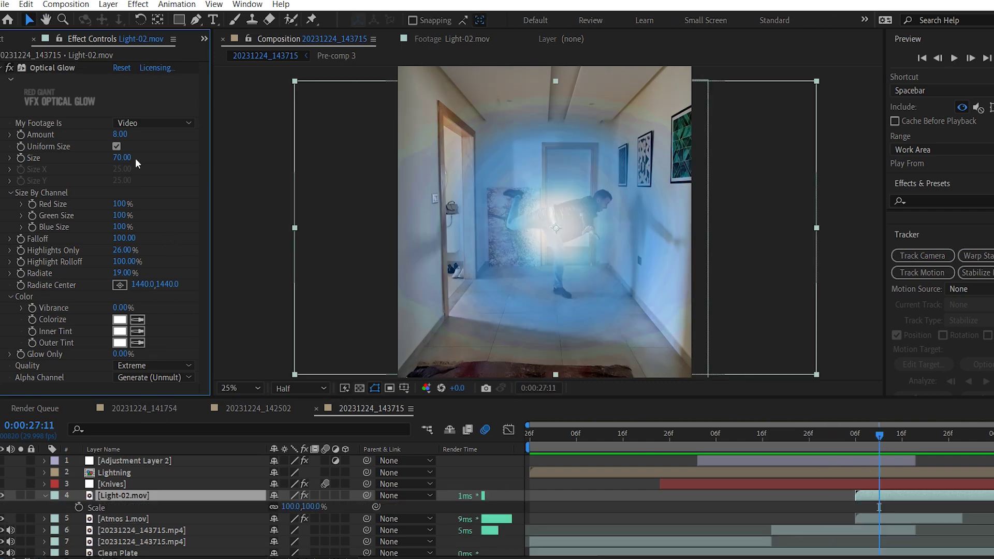
# Step: Set the Light-02.mov glow's Amount to 61 and try out different Size and Red Size values
pyautogui.moveTo(119, 134); pyautogui.dragTo(234, 159)
pyautogui.moveTo(129, 158); pyautogui.dragTo(58, 158)
pyautogui.hotkey('ctrl', 'z')
pyautogui.moveTo(119, 204); pyautogui.dragTo(62, 202)
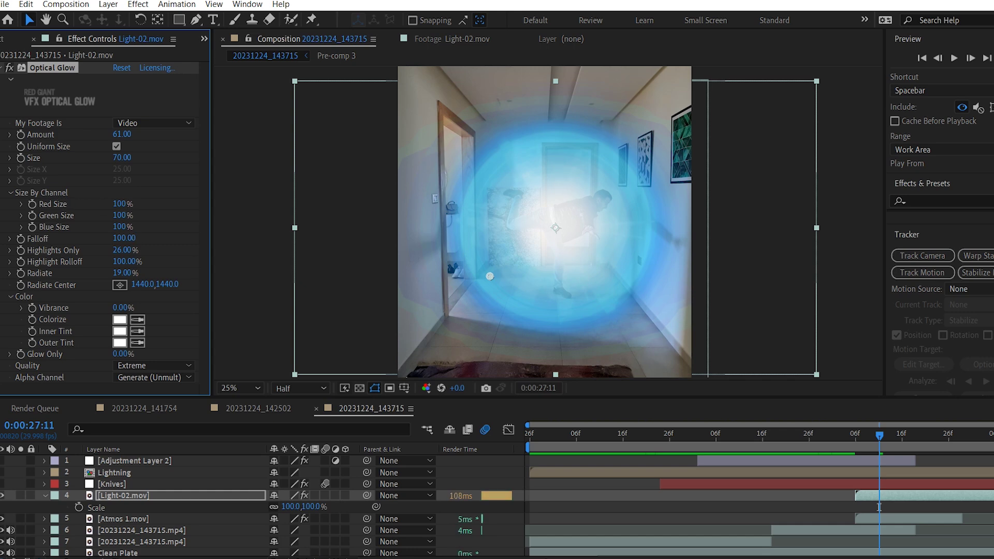
# Step: Try the Light-02.mov glow with Falloff at 200, Radiate at 100% and different Highlights Only and Highlight Rolloff values
pyautogui.moveTo(120, 239); pyautogui.dragTo(560, 240)
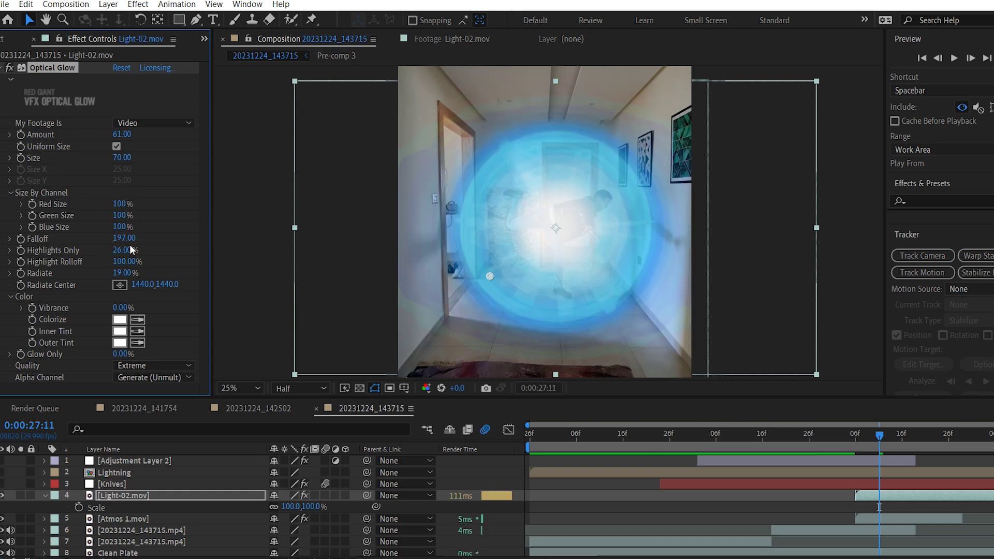
pyautogui.moveTo(125, 250); pyautogui.dragTo(202, 248)
pyautogui.hotkey('ctrl', 'z')
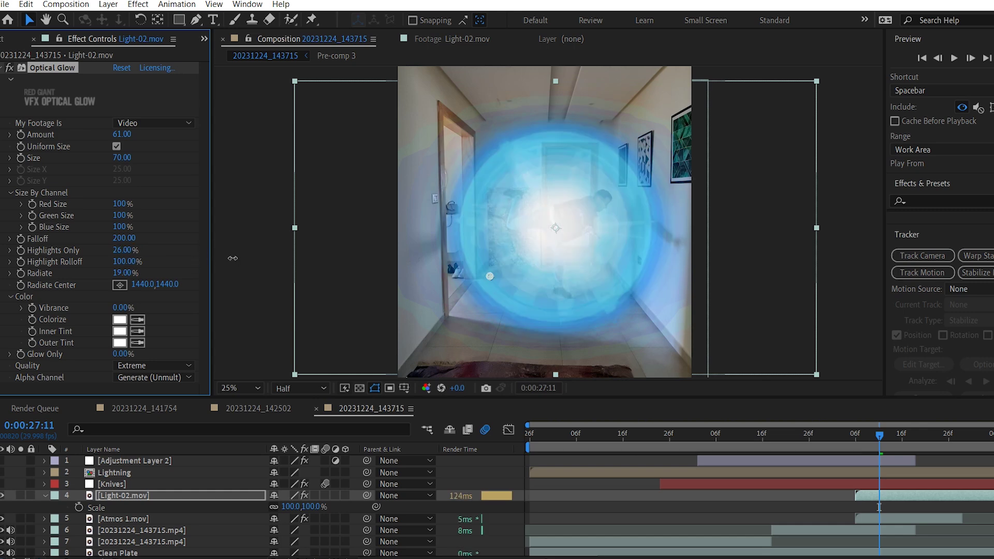
pyautogui.moveTo(126, 261); pyautogui.dragTo(314, 268)
pyautogui.hotkey('ctrl', 'z')
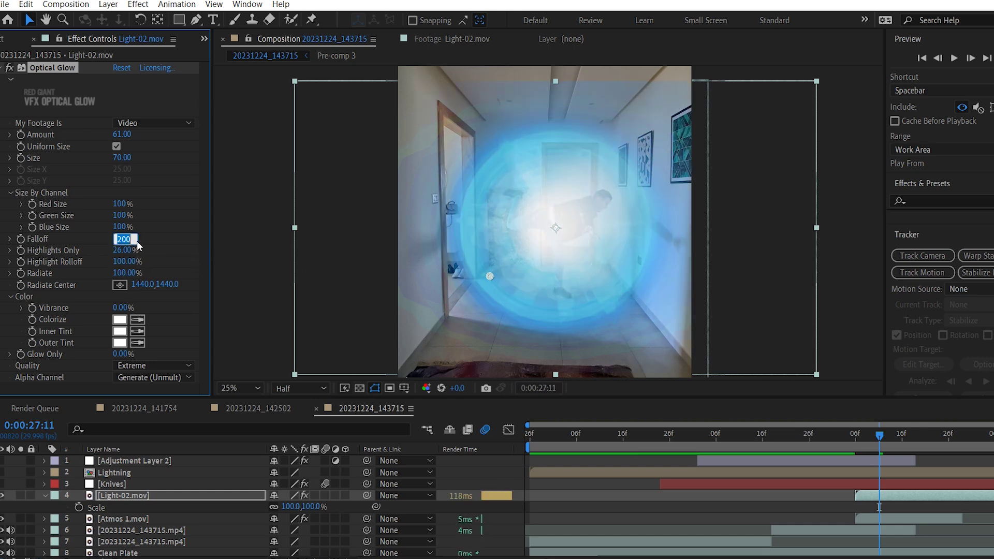
# Step: Set the Light-02.mov glow's Falloff to 1, Radiate to 0% and Glow Only to 50%
pyautogui.write('0')
pyautogui.press('Return')
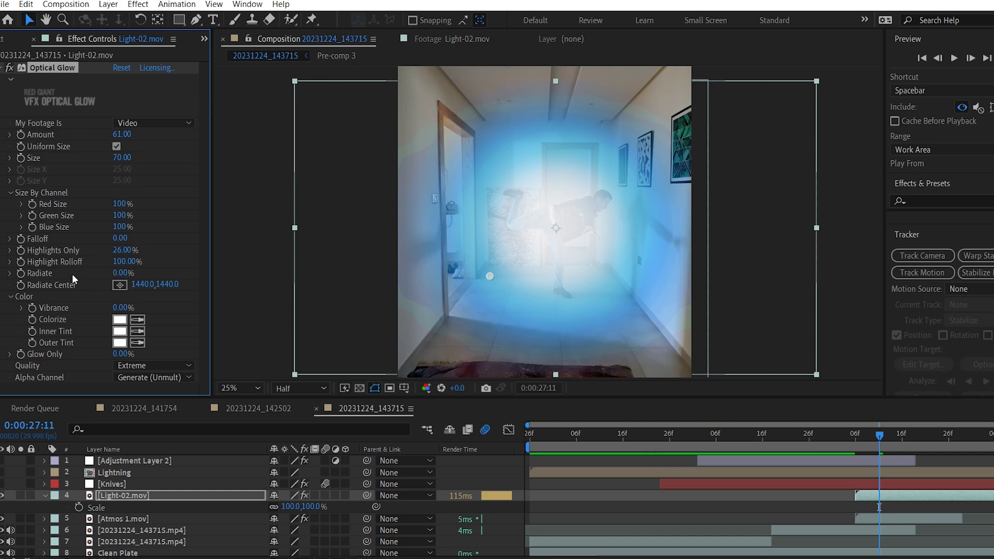
pyautogui.moveTo(166, 308); pyautogui.dragTo(173, 313)
pyautogui.moveTo(125, 357); pyautogui.dragTo(147, 358)
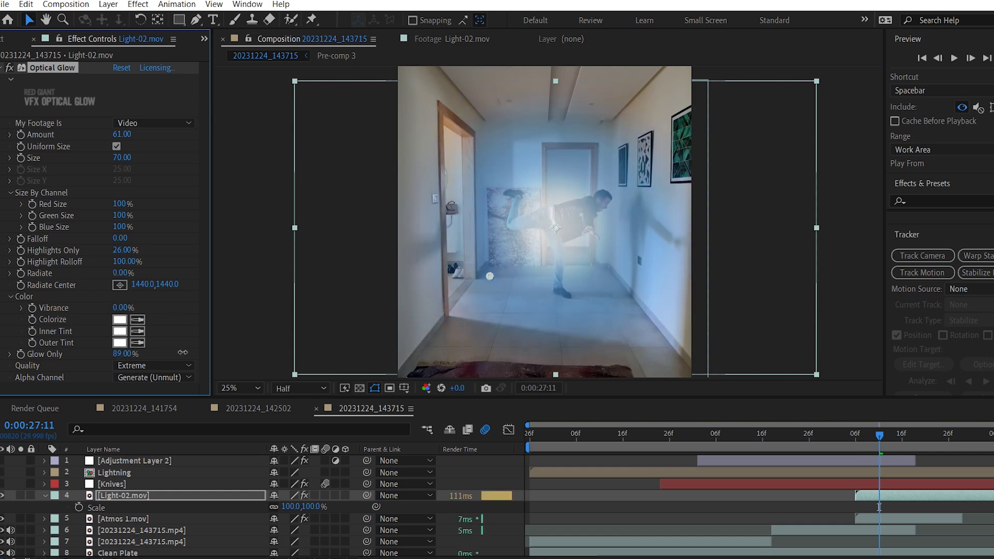
pyautogui.moveTo(121, 238)
pyautogui.mouseDown()
pyautogui.moveTo(154, 239)
pyautogui.moveTo(122, 239)
pyautogui.mouseUp()
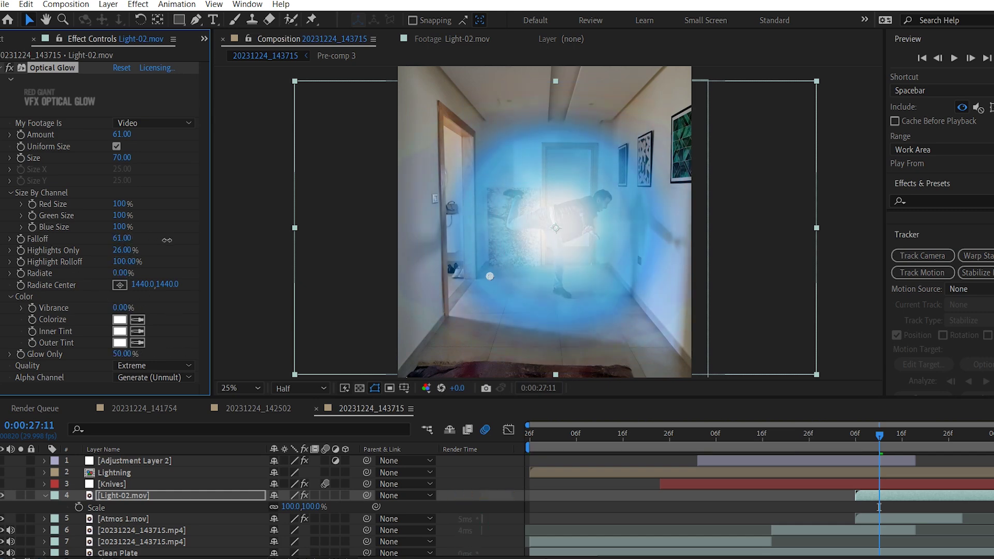
pyautogui.click(862, 282)
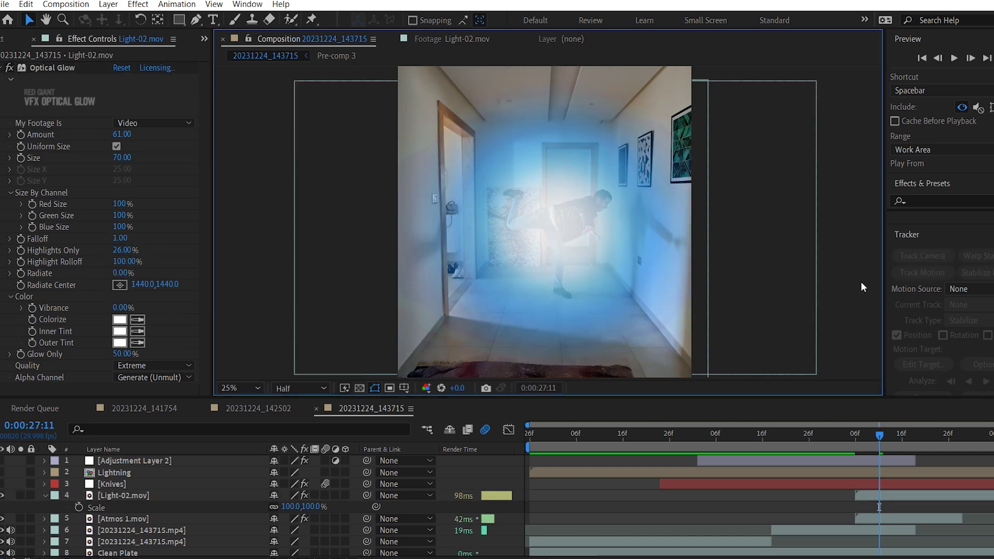
# Step: Scale the Light-02.mov layer down to 72%
pyautogui.click(605, 299)
pyautogui.press('s')
pyautogui.press('s')
pyautogui.moveTo(284, 506); pyautogui.dragTo(257, 507)
pyautogui.click(760, 288)
# Step: Play back the scaled flare and shift the Light-02.mov layer to start at about 0:00:27:11
pyautogui.click(828, 434)
pyautogui.press('space')
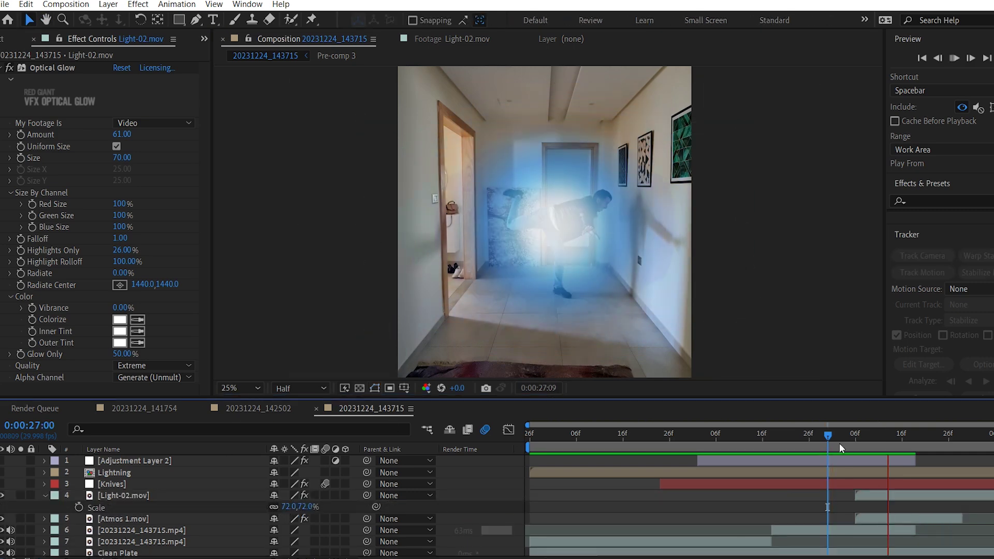
pyautogui.press('space')
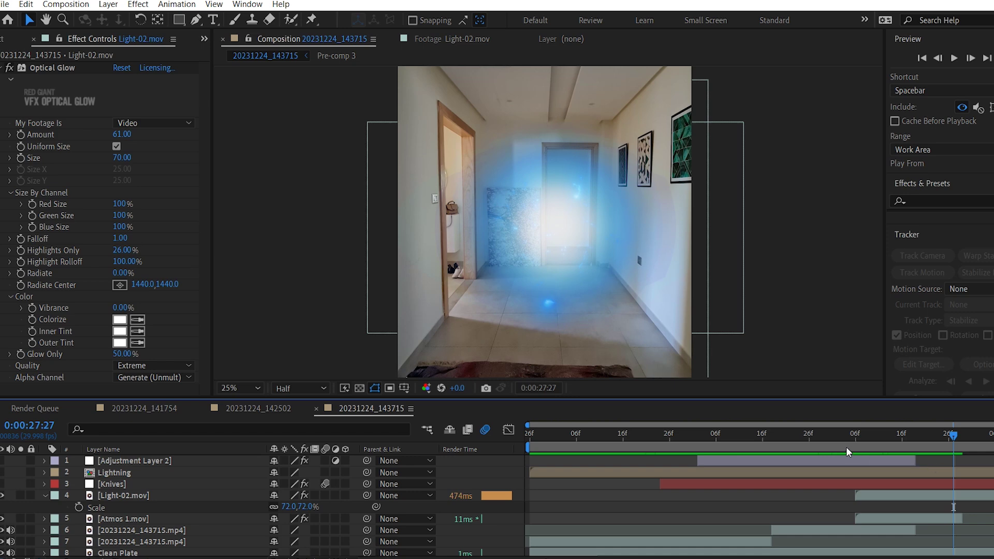
pyautogui.moveTo(900, 496); pyautogui.dragTo(924, 498)
# Step: Review the flare timing, split the Light-02.mov layer at 0:00:27:20 and delete the part after the split
pyautogui.click(861, 448)
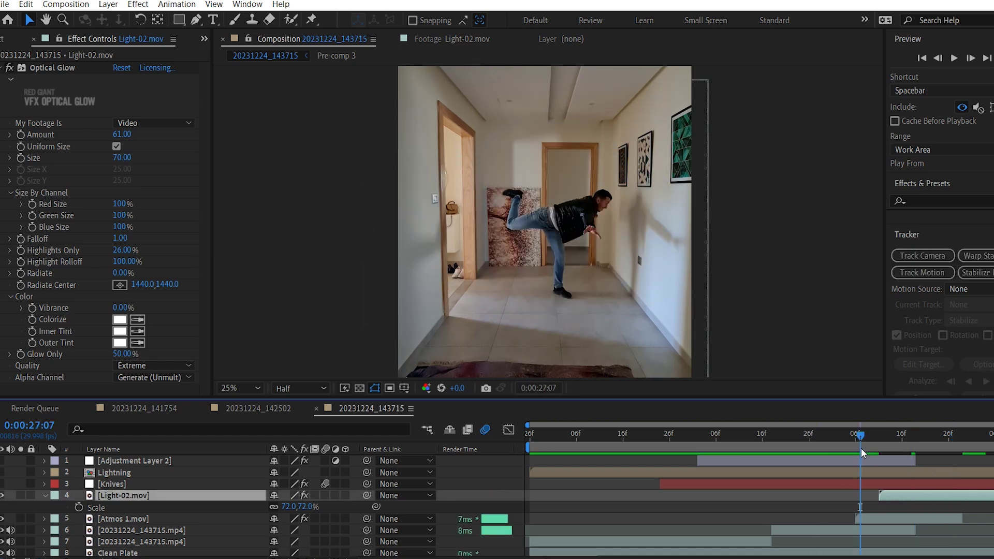
pyautogui.press('space')
pyautogui.press('space')
pyautogui.click(842, 437)
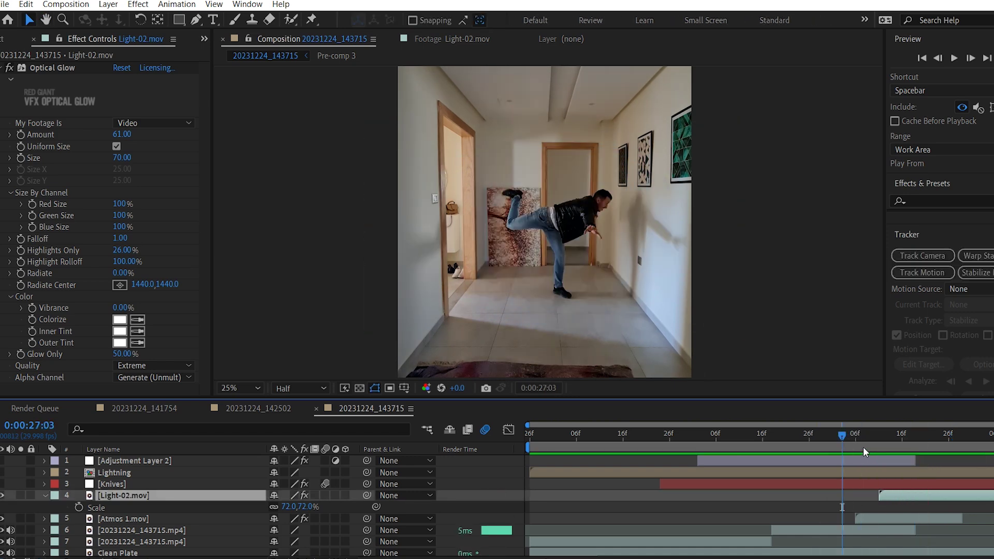
pyautogui.press('space')
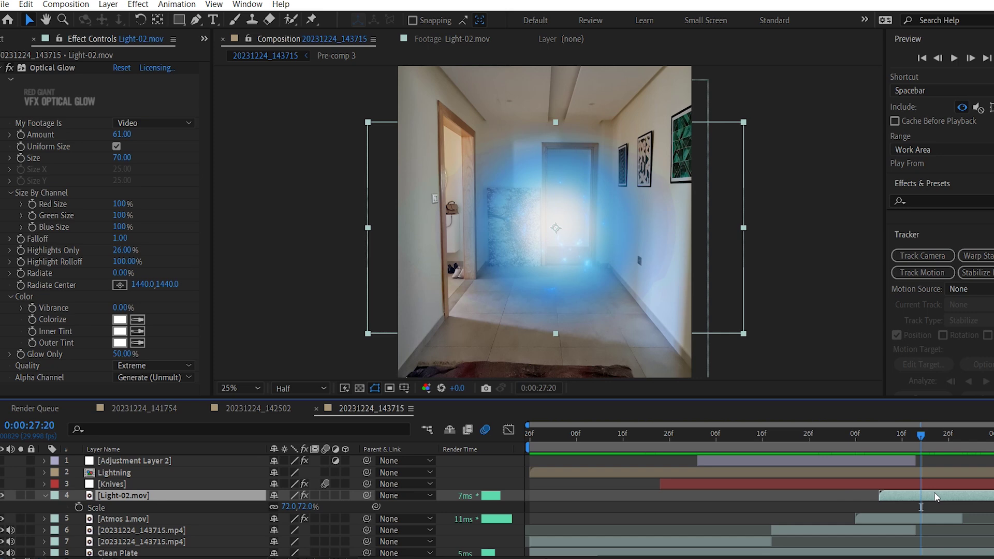
pyautogui.hotkey('ctrl', 'shift', 'd')
pyautogui.press('Delete')
# Step: Play back the shortened flare and shift the Light-02.mov layer one frame earlier to start at about 0:00:27:10
pyautogui.click(818, 436)
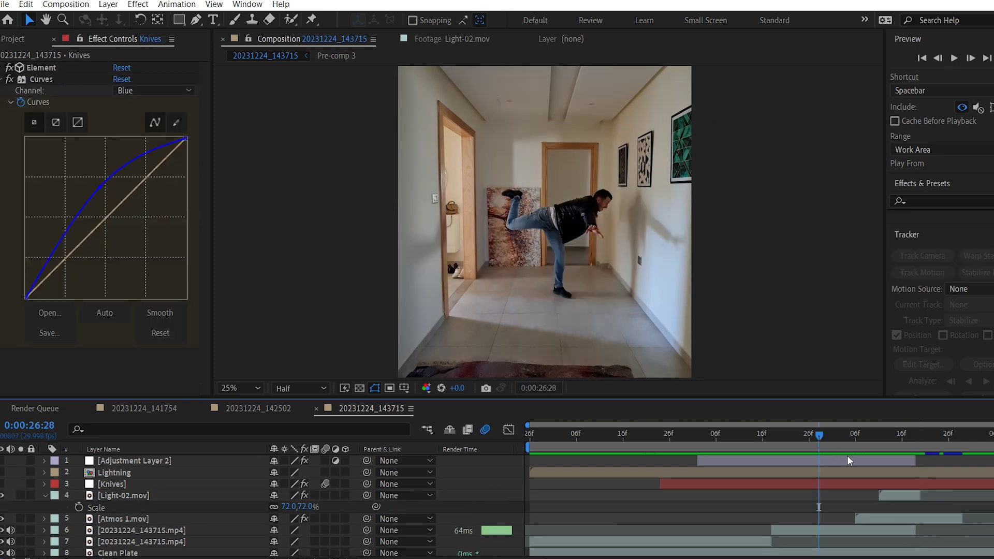
pyautogui.press('space')
pyautogui.press('space')
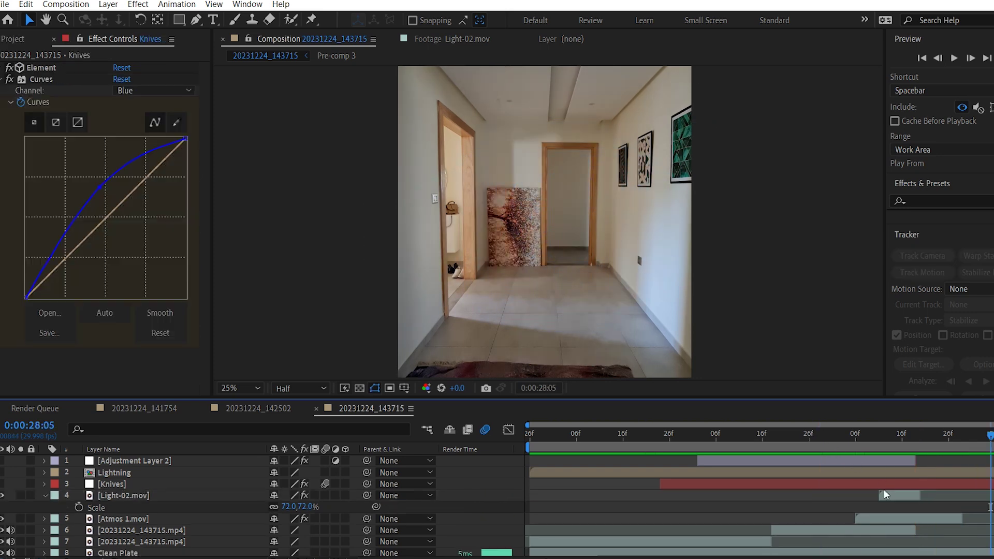
pyautogui.click(847, 435)
pyautogui.moveTo(910, 495); pyautogui.dragTo(905, 494)
pyautogui.press('o')
# Step: Play back the composition to check the flare's timing against the man's disappearance
pyautogui.click(843, 437)
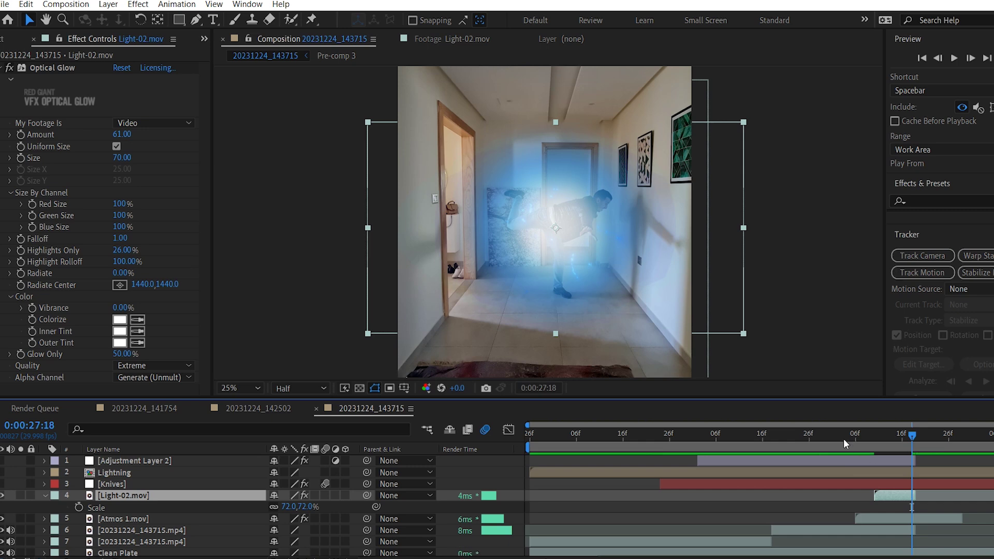
pyautogui.press('space')
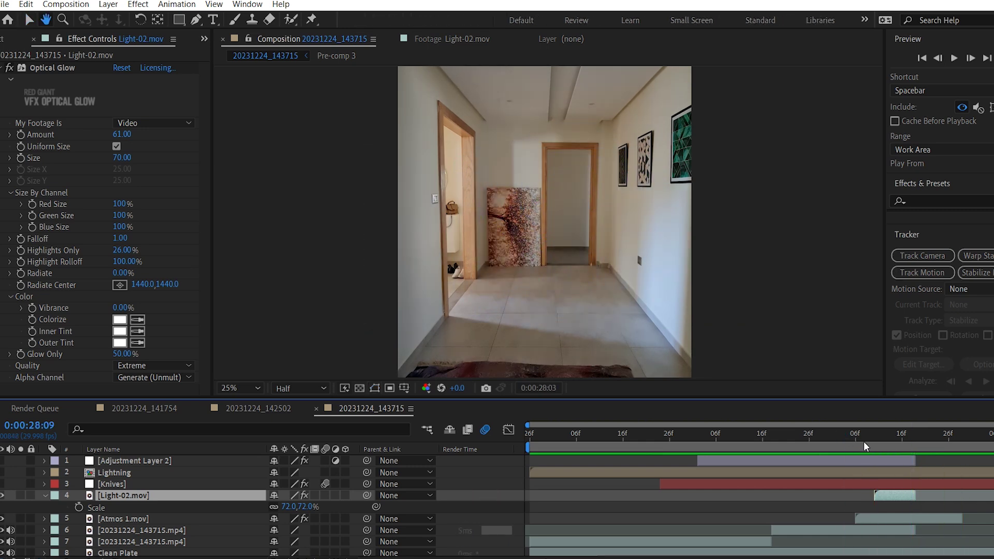
pyautogui.press('space')
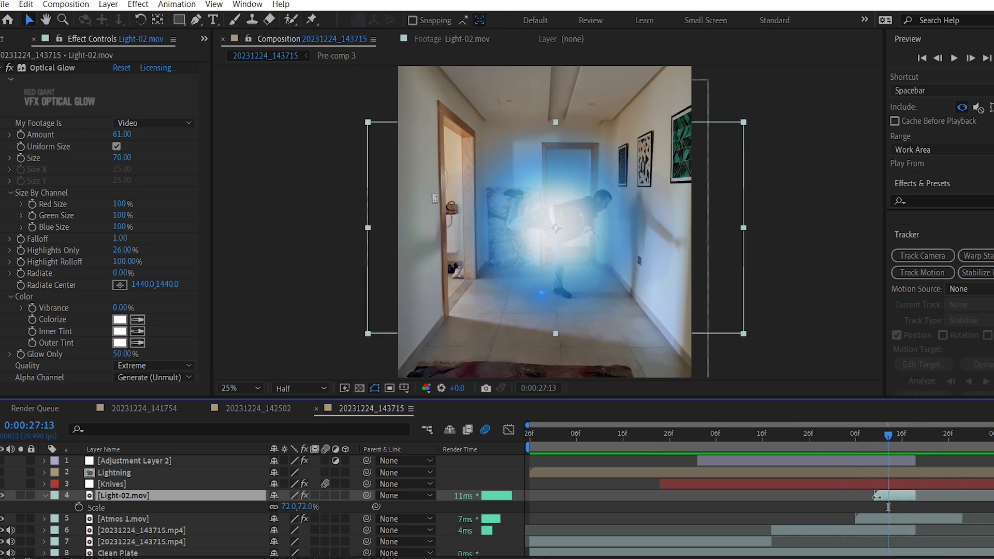
# Step: Play back the flare section, trim the end of the Atmos 1.mov layer to about 0:00:27:19 and replay it
pyautogui.click(862, 445)
pyautogui.press('space')
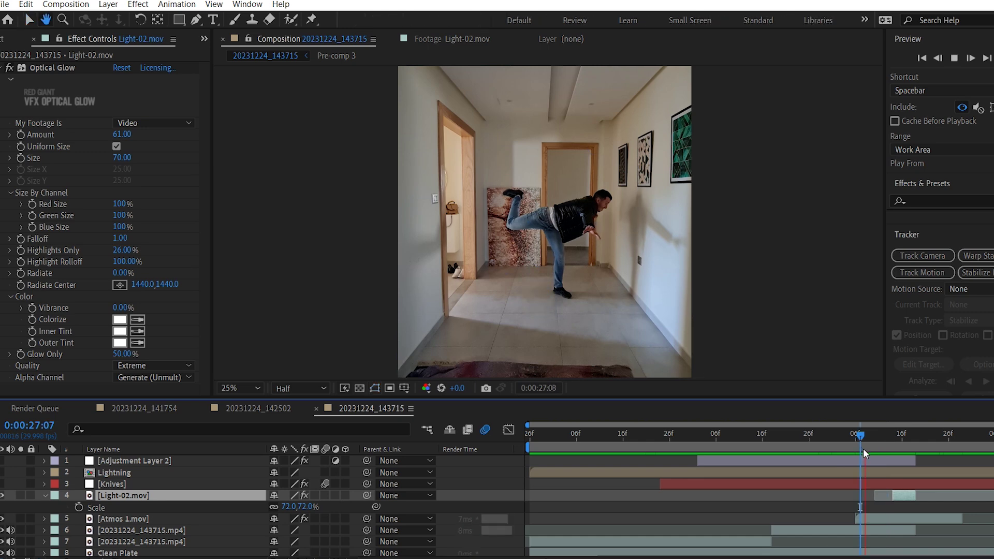
pyautogui.press('space')
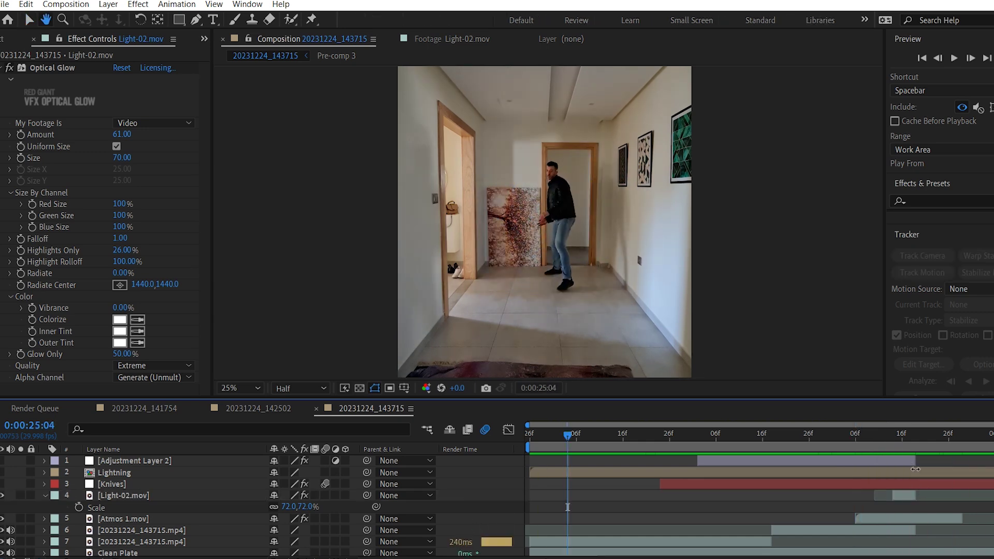
pyautogui.click(912, 444)
pyautogui.moveTo(961, 518); pyautogui.dragTo(920, 516)
pyautogui.click(862, 435)
pyautogui.press('space')
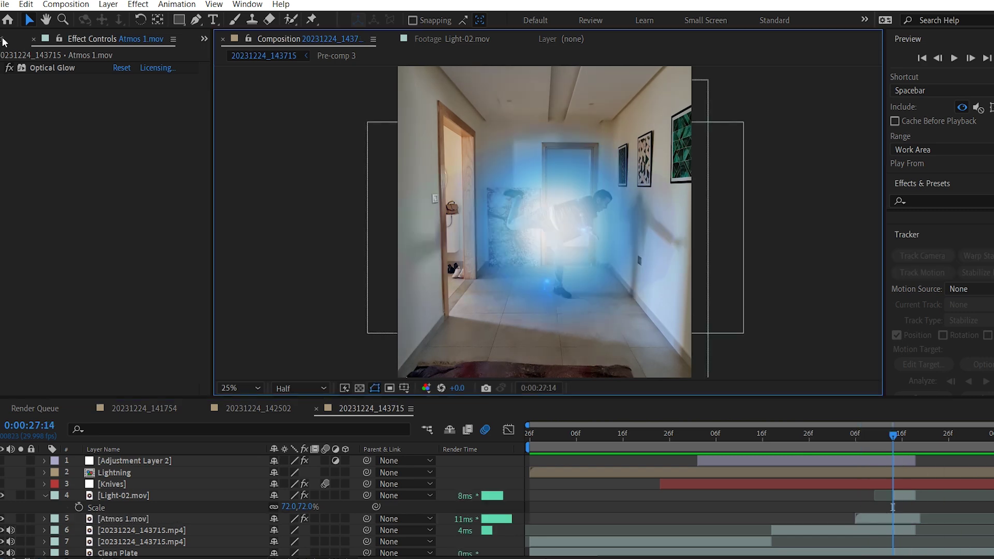
# Step: Add Air-Blast-04.mov from the Air Manipulation folder above Light-02.mov, scale it to 67% and position the dust over the floor at the man's feet
pyautogui.click(9, 39)
pyautogui.scroll(5, 34, 306)
pyautogui.moveTo(78, 265); pyautogui.dragTo(189, 496)
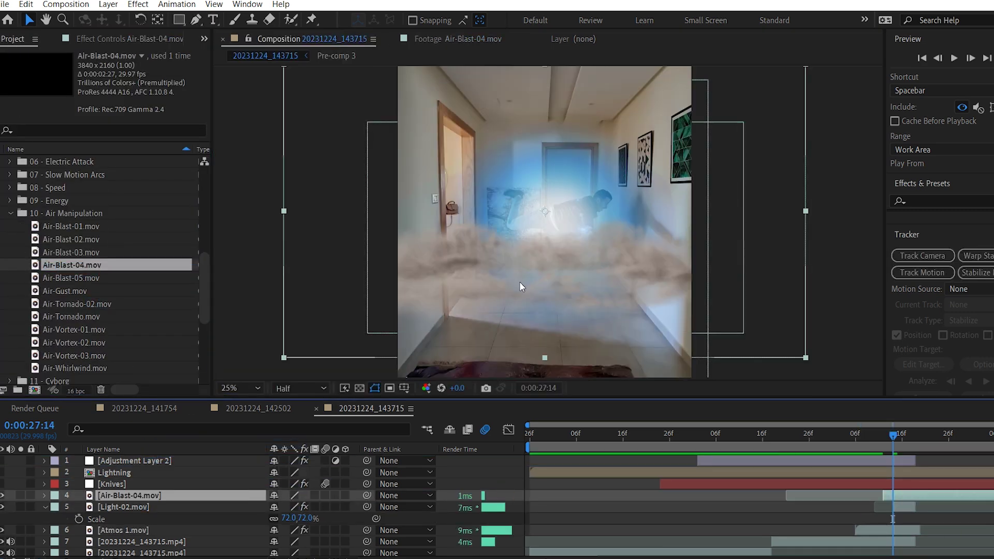
pyautogui.moveTo(520, 281); pyautogui.dragTo(520, 298)
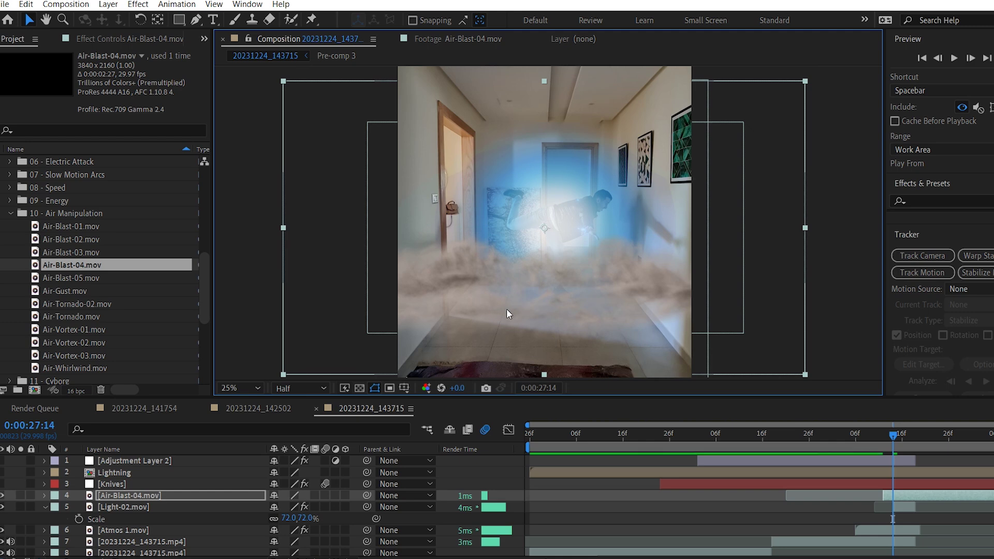
pyautogui.press('s')
pyautogui.moveTo(290, 507); pyautogui.dragTo(273, 507)
pyautogui.moveTo(536, 285); pyautogui.dragTo(553, 310)
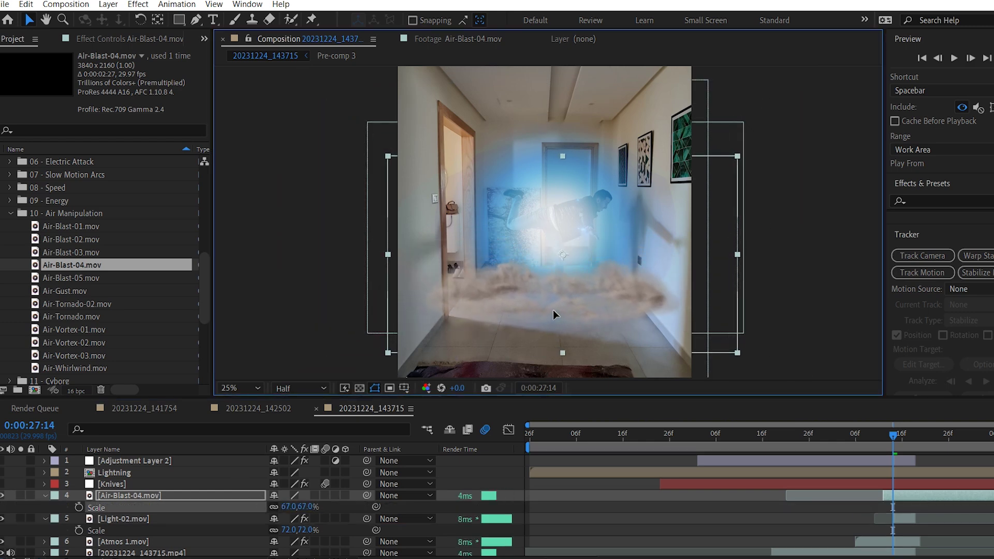
# Step: Reorder Air-Blast-04.mov below Atmos 1.mov and retime it so its visible part starts at about 0:00:27:14
pyautogui.moveTo(149, 495); pyautogui.dragTo(150, 548)
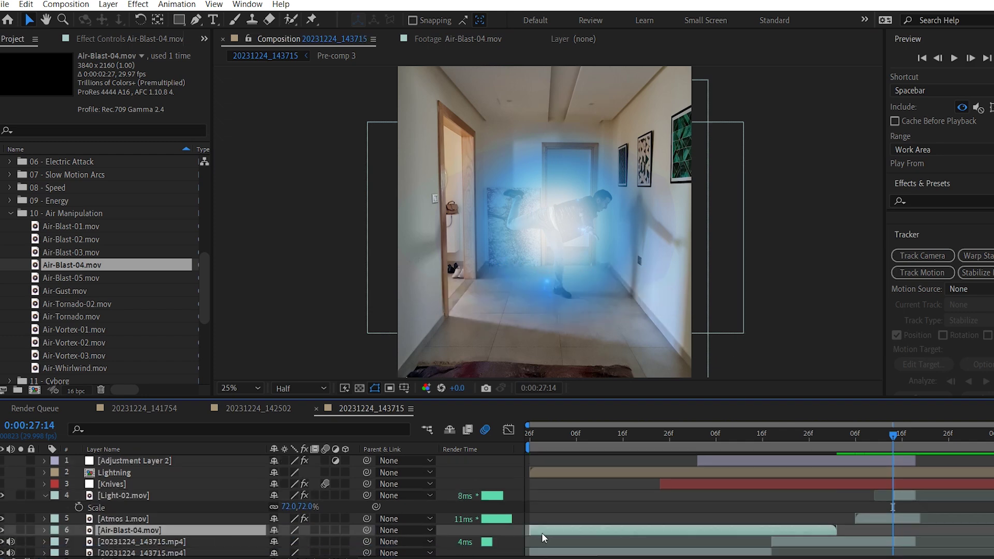
pyautogui.moveTo(543, 539); pyautogui.dragTo(902, 543)
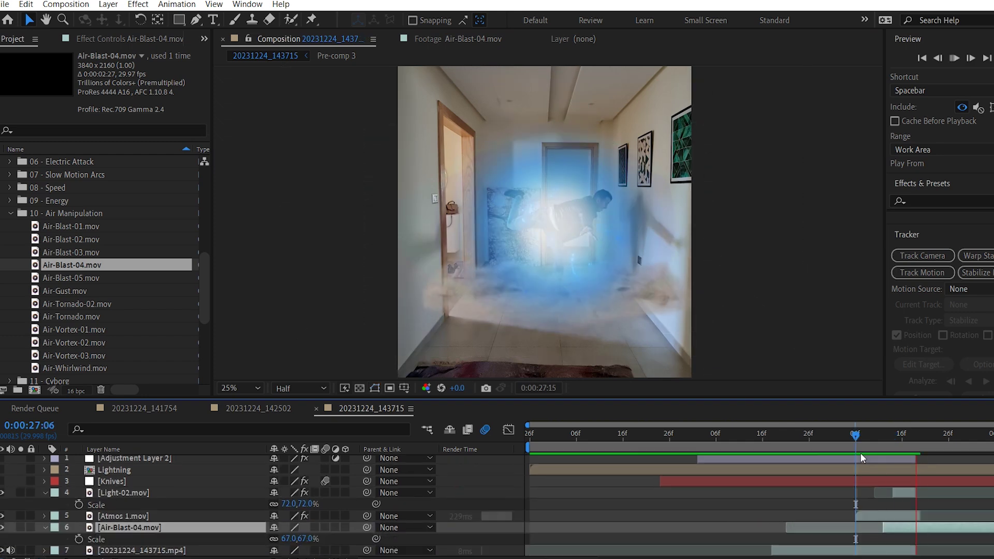
pyautogui.press('space')
pyautogui.press('space')
pyautogui.click(898, 437)
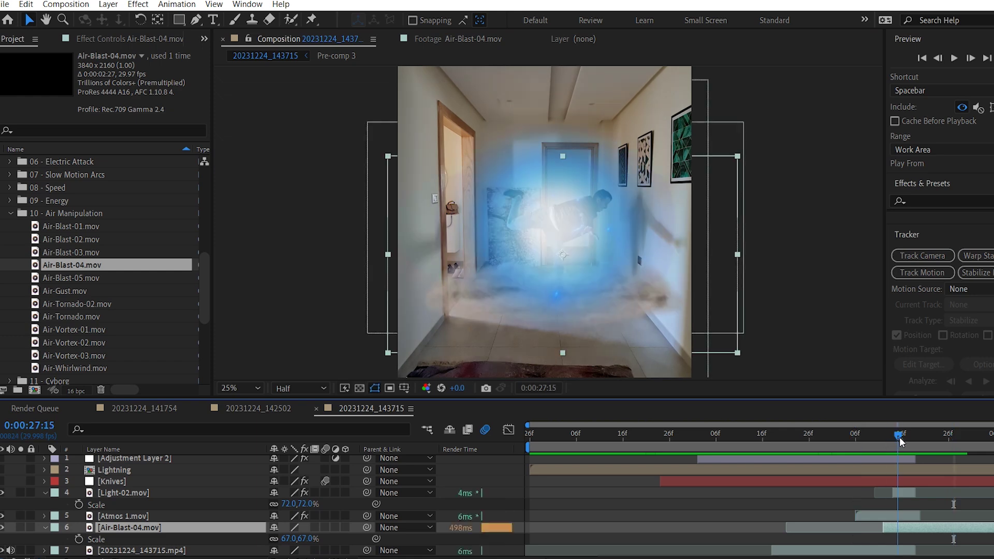
pyautogui.moveTo(899, 437); pyautogui.dragTo(919, 436)
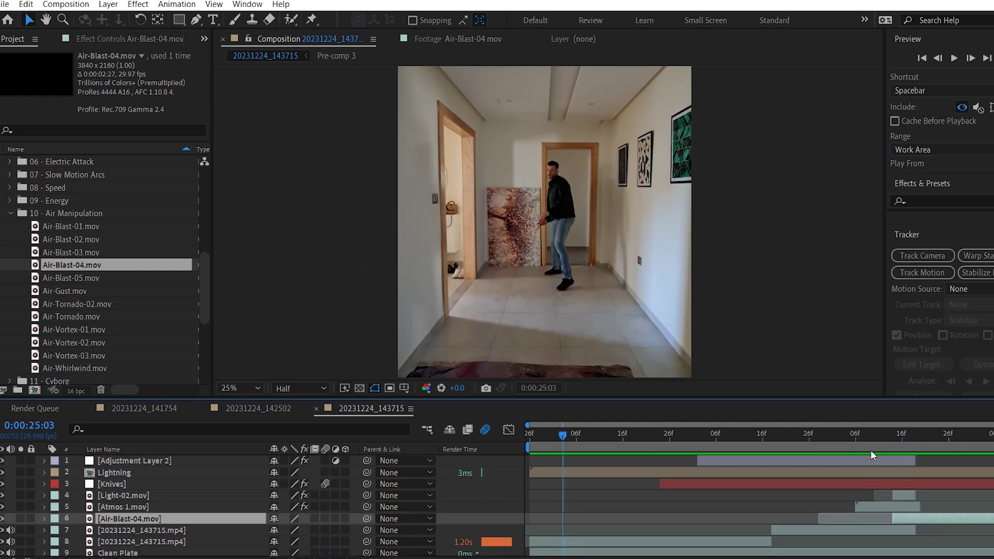
# Step: Set the Light-02.mov layer's scale to 87% and play back the enlarged flare
pyautogui.click(902, 443)
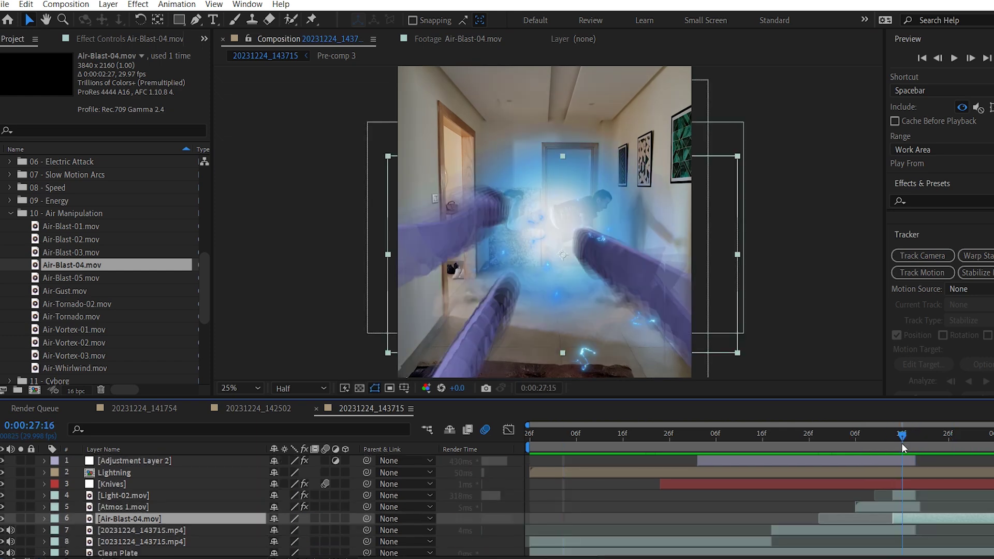
pyautogui.moveTo(902, 442); pyautogui.dragTo(906, 443)
pyautogui.click(129, 495)
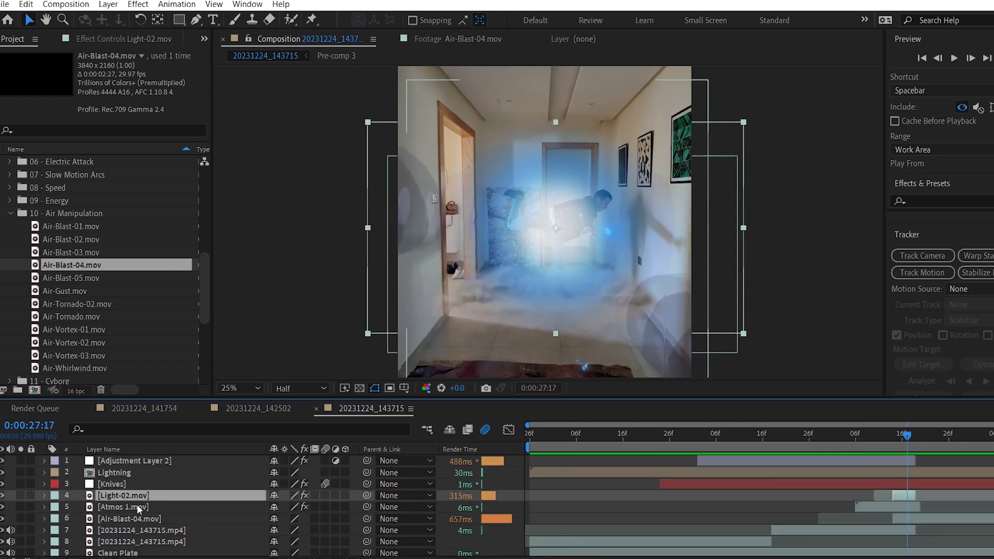
pyautogui.press('s')
pyautogui.moveTo(290, 508); pyautogui.dragTo(302, 512)
pyautogui.press('space')
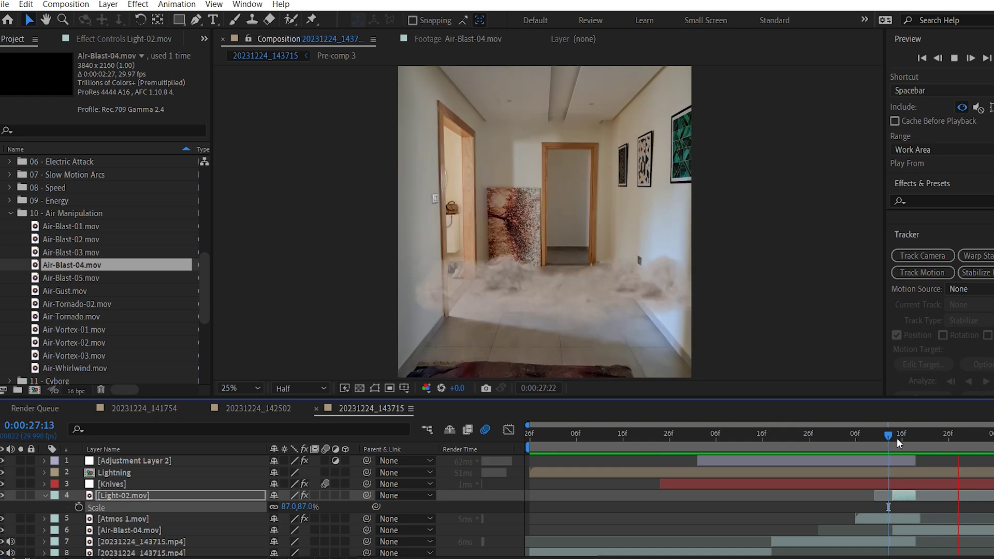
# Step: Separate the final frames of the man's 20231224_143715.mp4 clip from about 0:00:27:13 onto their own layer and play back the result
pyautogui.click(865, 437)
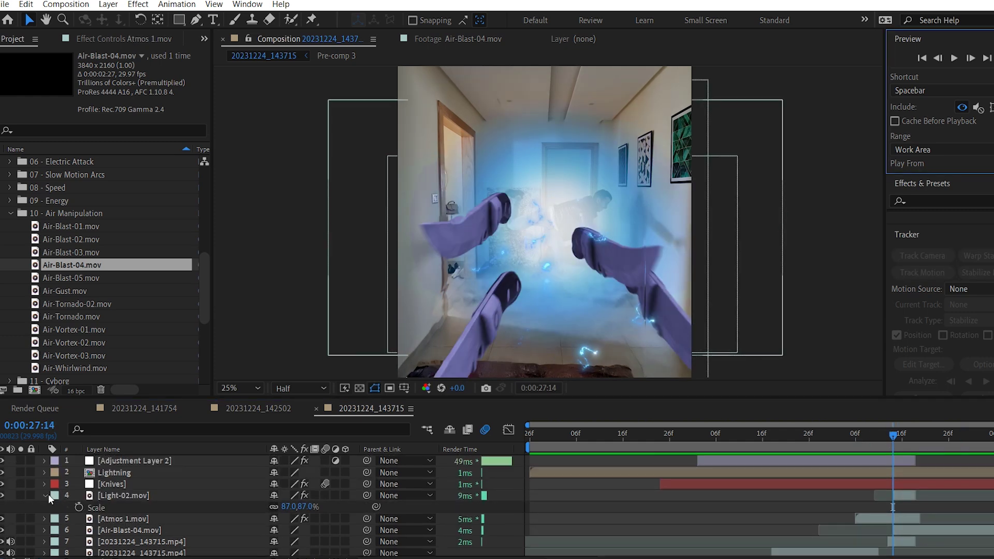
pyautogui.click(45, 495)
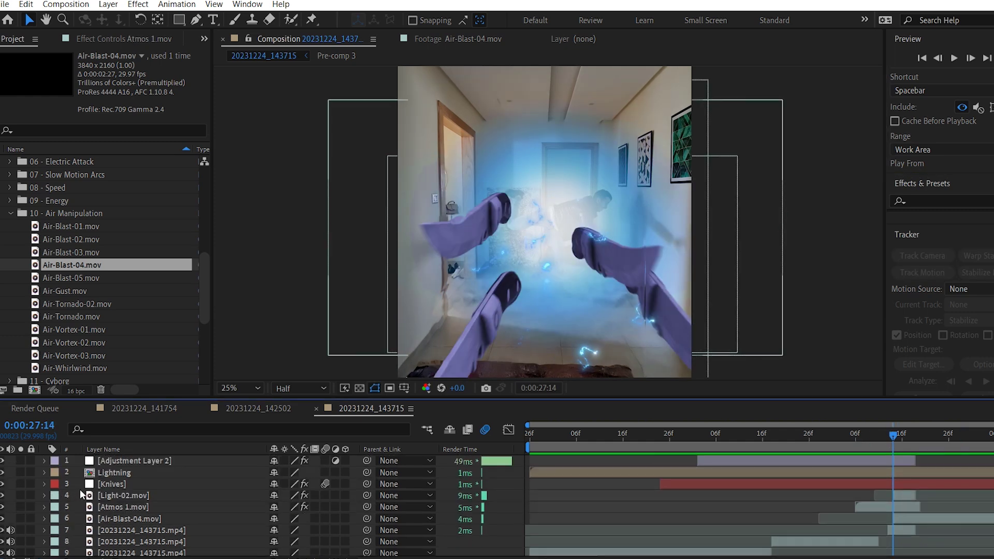
pyautogui.press('space')
pyautogui.press('space')
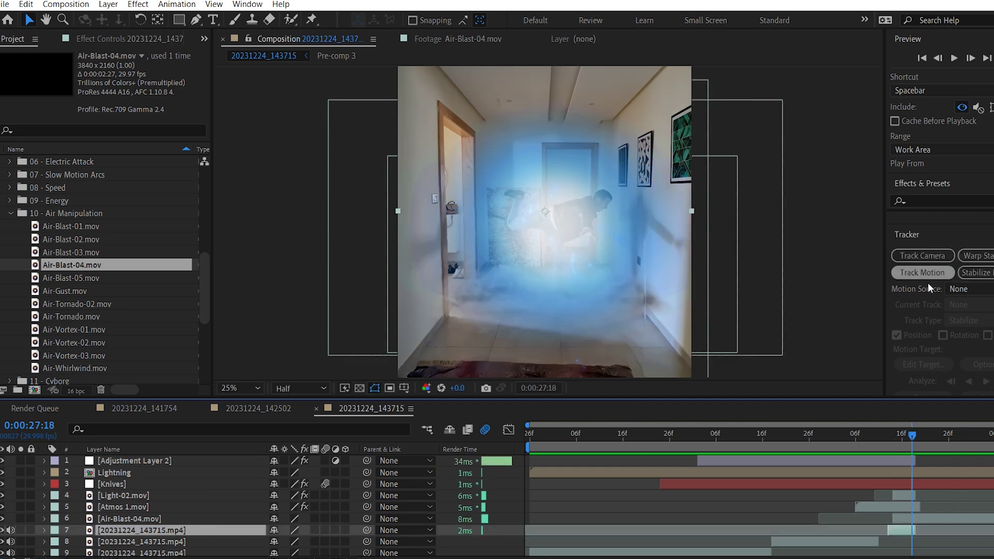
# Step: Apply the Roughen Edges effect from the Stylize category to the short 20231224_143715.mp4 layer
pyautogui.click(931, 186)
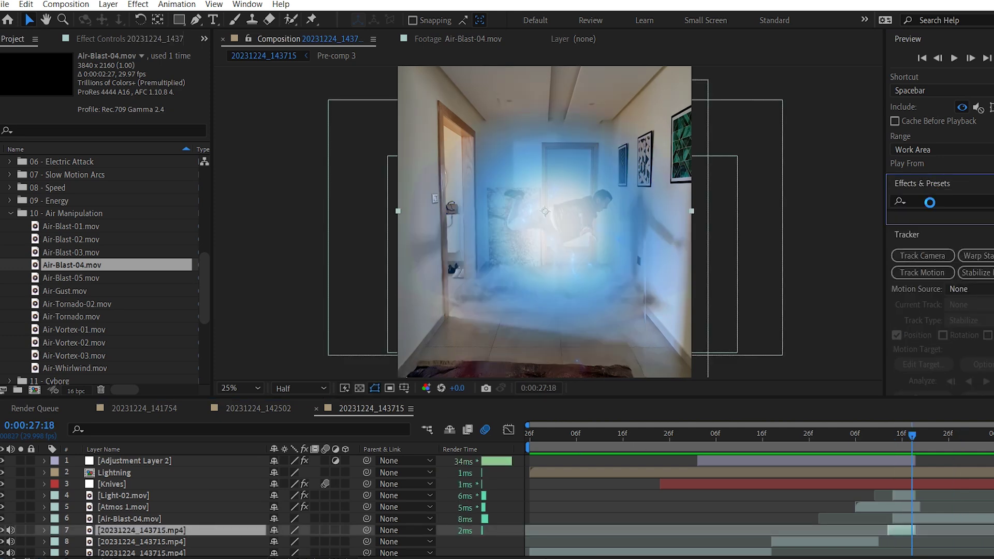
pyautogui.click(891, 188)
pyautogui.scroll(-3, 900, 227)
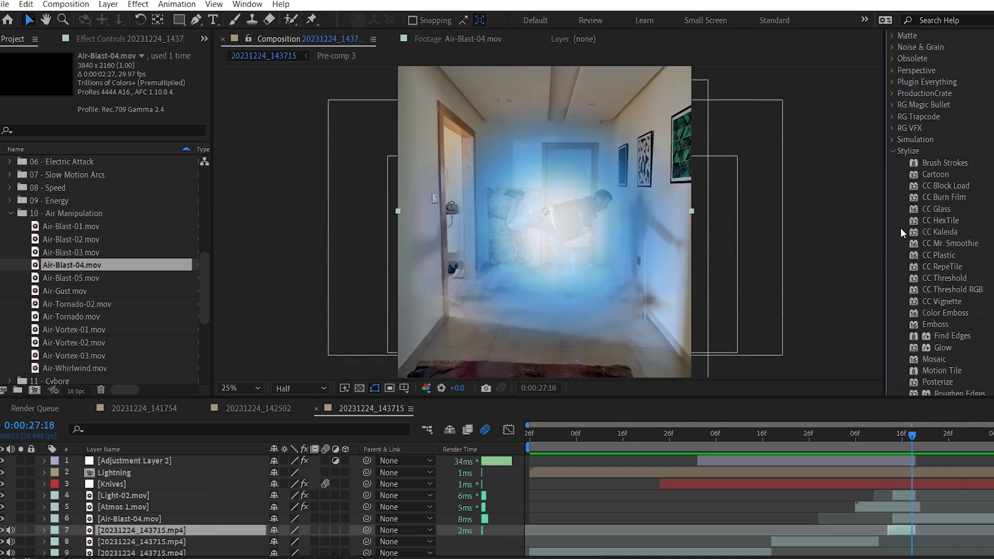
pyautogui.moveTo(959, 356); pyautogui.dragTo(899, 526)
pyautogui.scroll(4, 963, 150)
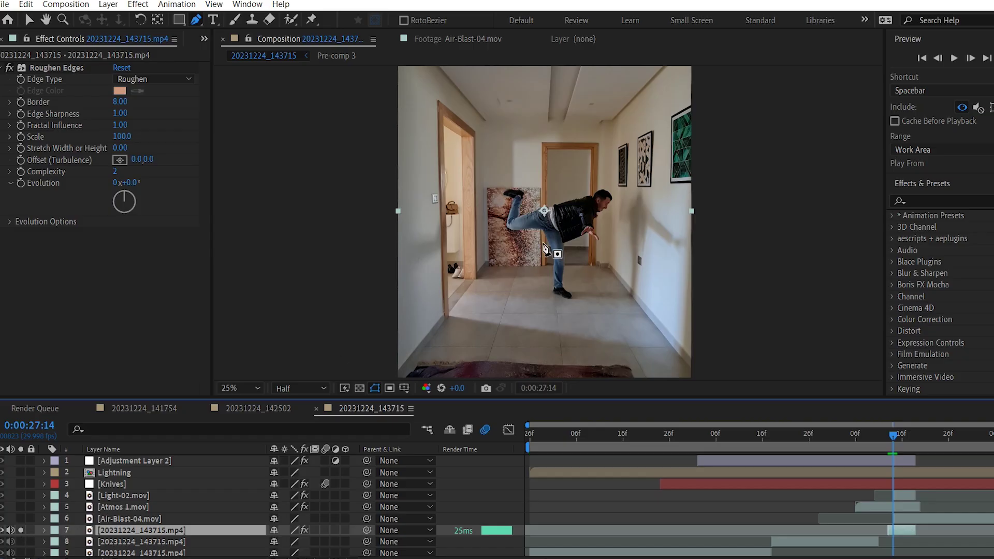
# Step: Trace a mask around the man with the Pen tool on the soloed Roughen Edges layer, starting at his standing foot
pyautogui.click(552, 291)
pyautogui.click(562, 299)
pyautogui.click(574, 300)
pyautogui.click(570, 291)
pyautogui.click(564, 286)
pyautogui.click(567, 244)
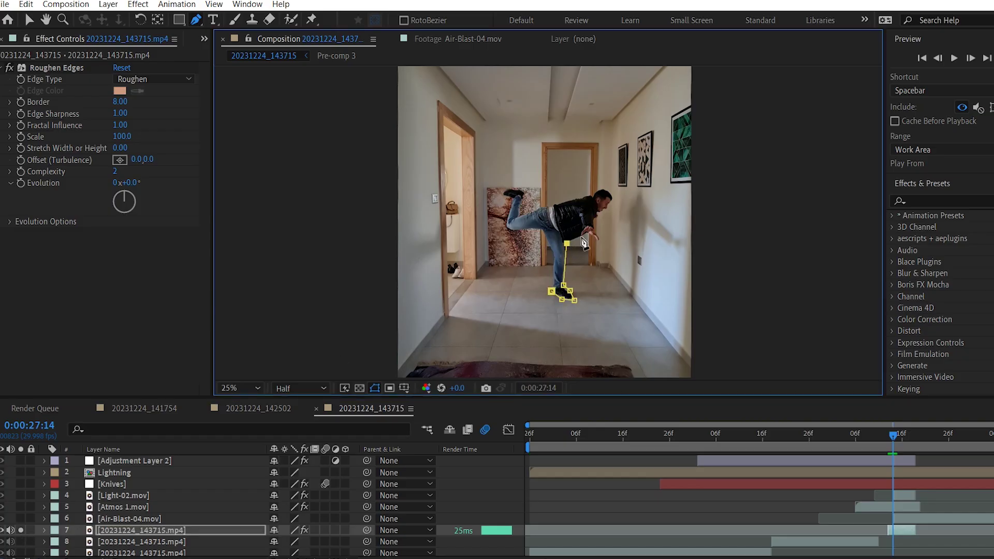
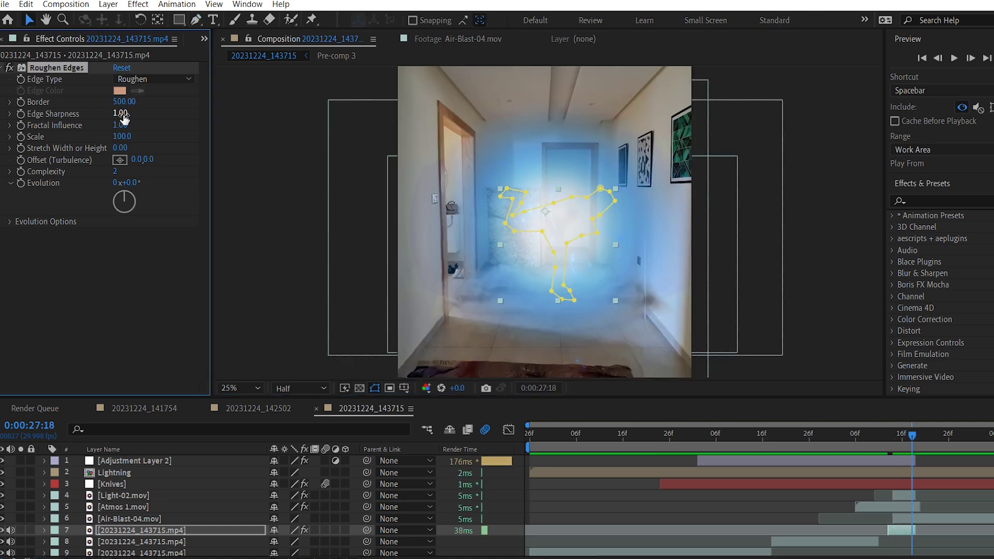
# Step: Keyframe the Roughen Edges Border at 500 at 0:00:27:18 and 0 at 0:00:27:14, and set Fractal Influence to 1
pyautogui.moveTo(118, 125); pyautogui.dragTo(117, 125)
pyautogui.click(20, 102)
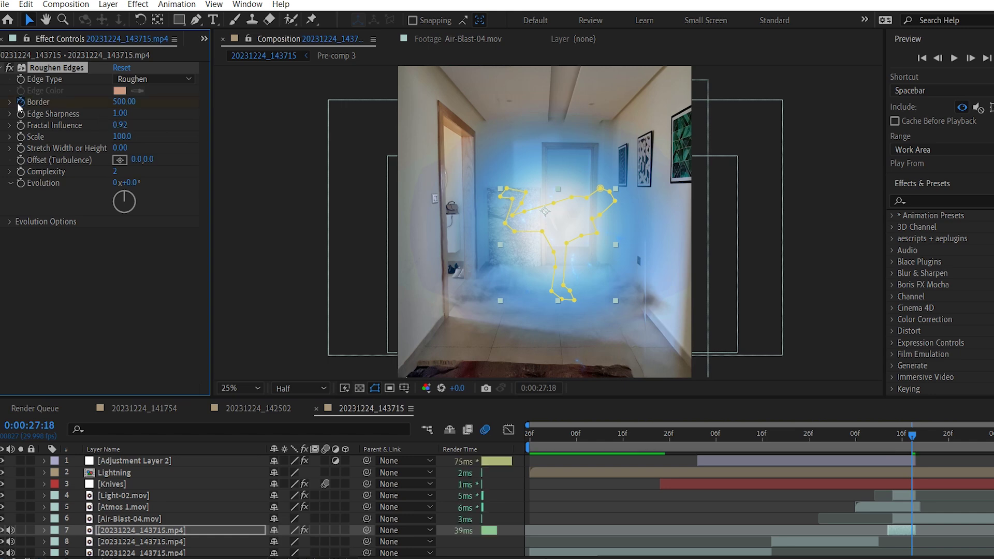
pyautogui.click(937, 58)
pyautogui.click(937, 58)
pyautogui.click(937, 58)
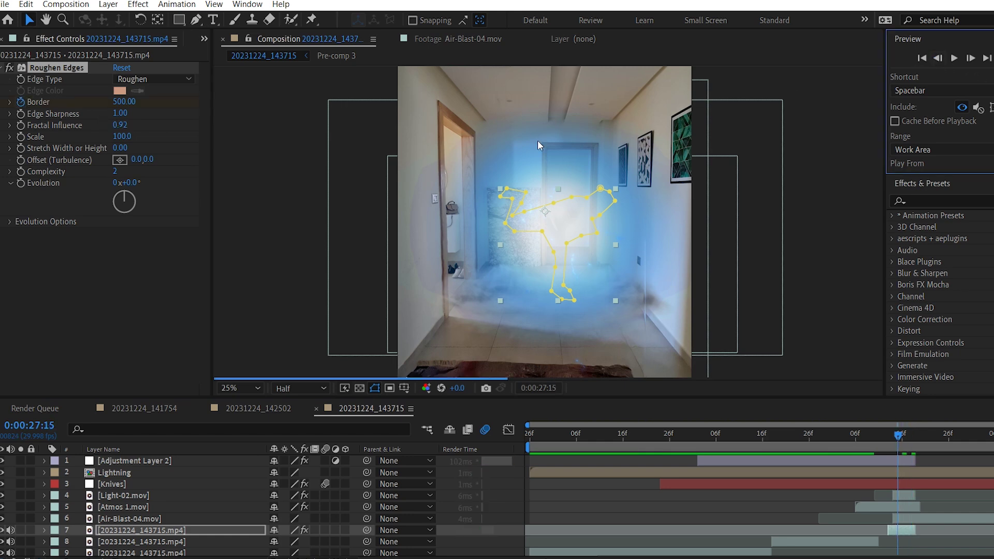
pyautogui.click(938, 58)
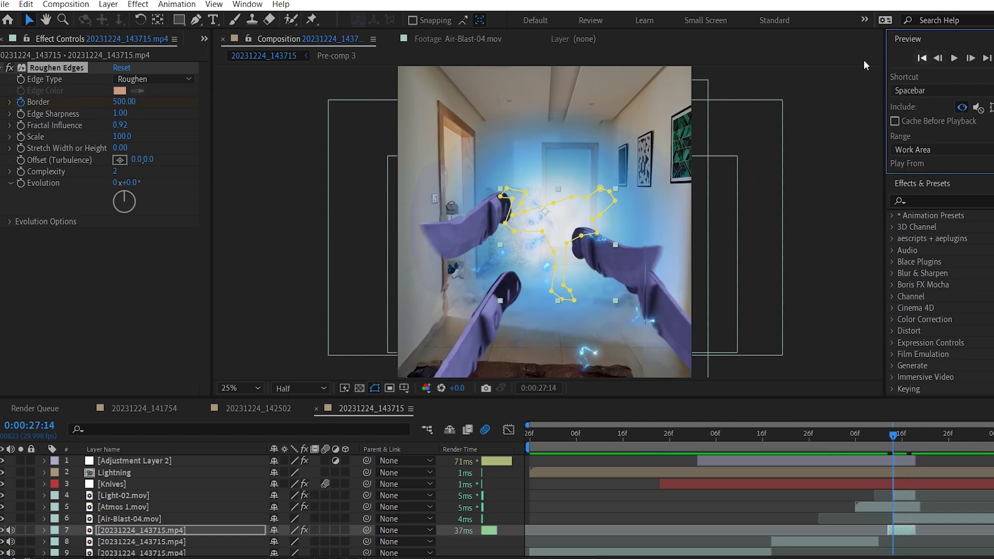
pyautogui.click(125, 102)
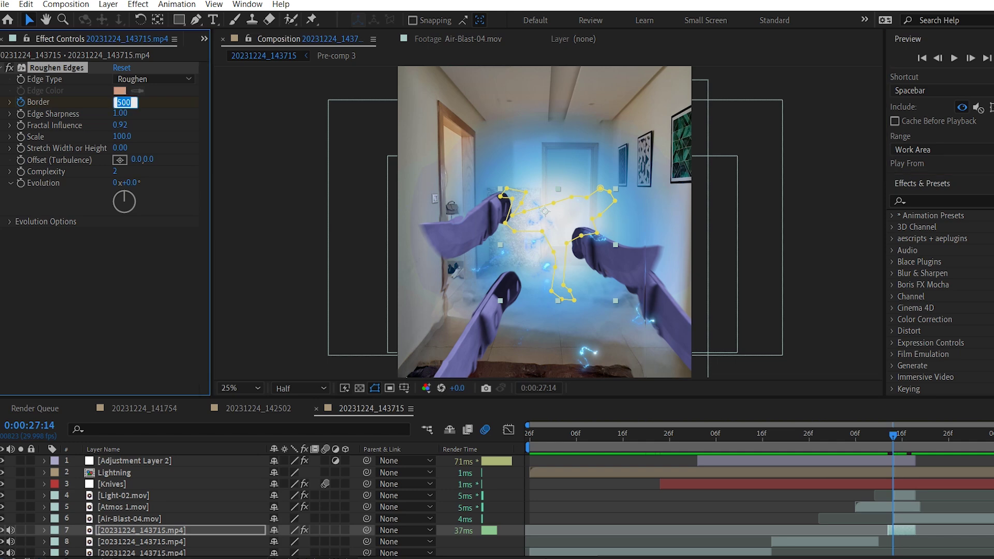
pyautogui.click(125, 127)
pyautogui.write('1')
pyautogui.press('Return')
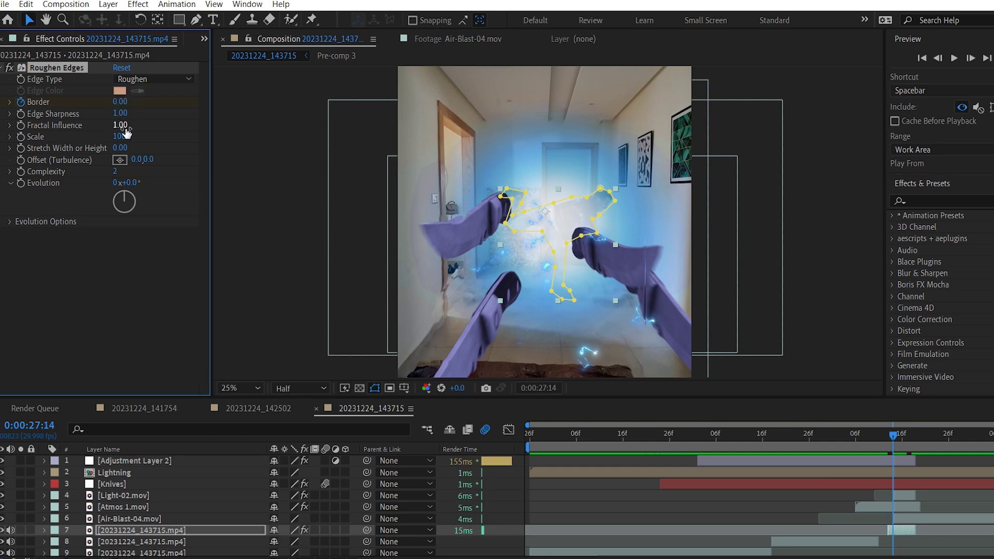
pyautogui.click(140, 282)
# Step: Play back the man's dissolve to check the Roughen Edges animation
pyautogui.click(880, 435)
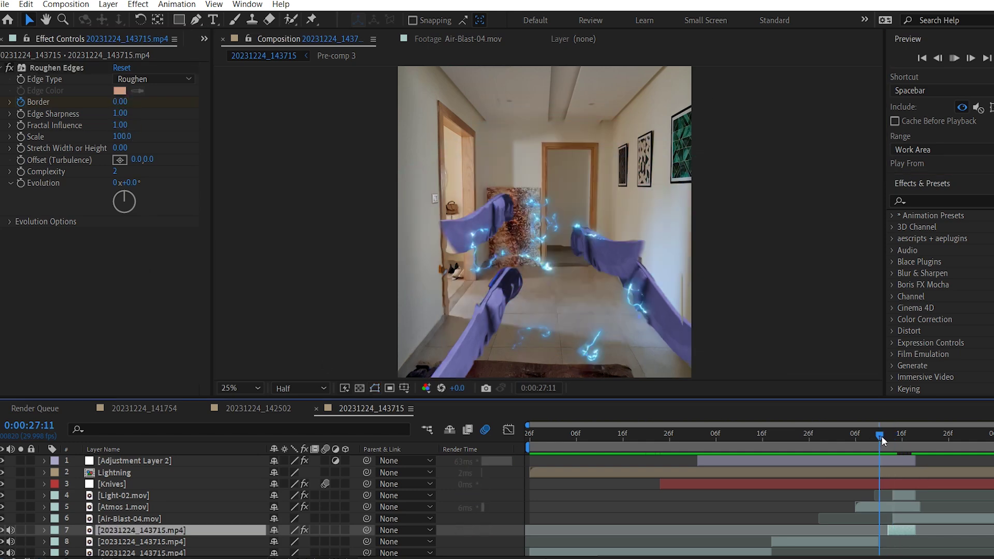
pyautogui.press('space')
pyautogui.click(870, 439)
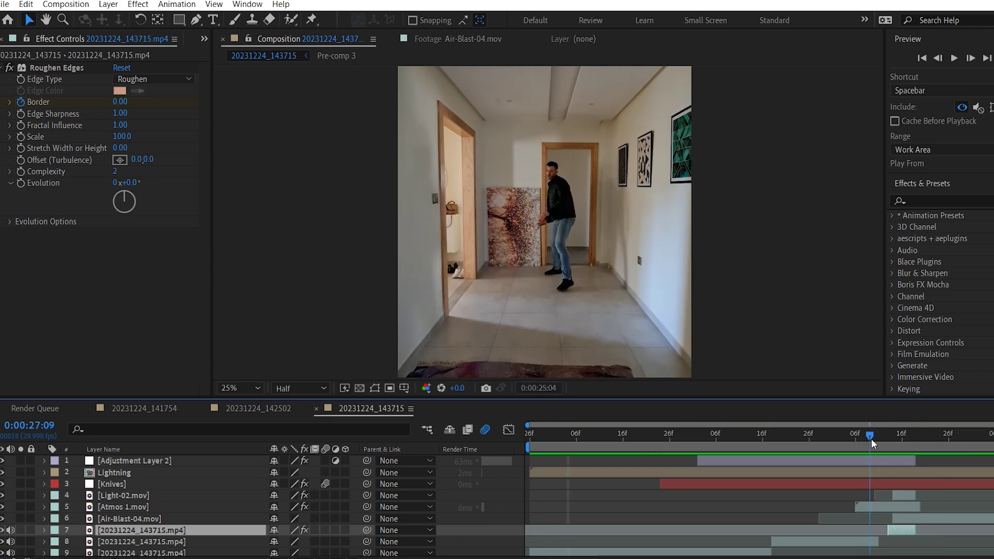
pyautogui.press('space')
# Step: Set the feather of the mask around the man to 10 pixels
pyautogui.click(888, 436)
pyautogui.press('f')
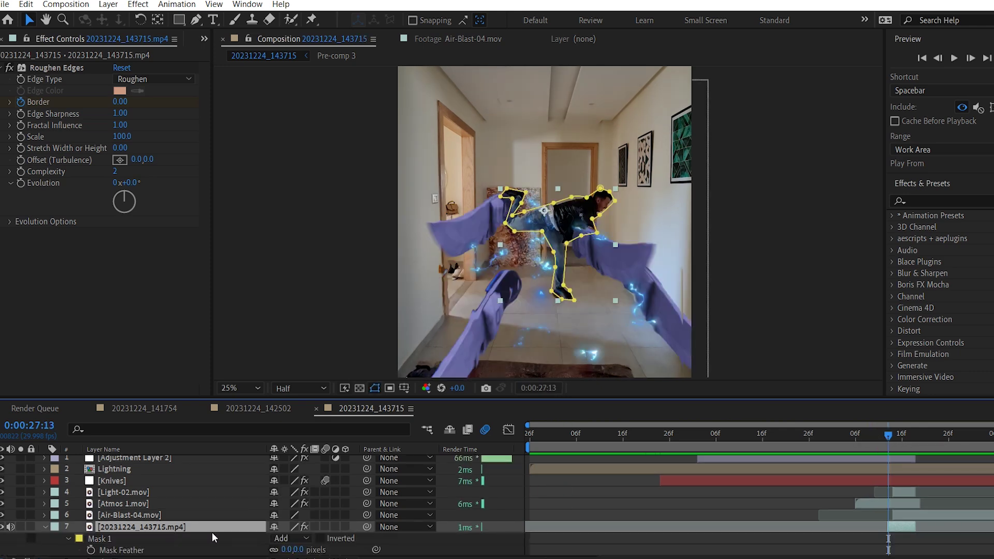
pyautogui.scroll(-1, 284, 539)
pyautogui.write('0')
pyautogui.press('Return')
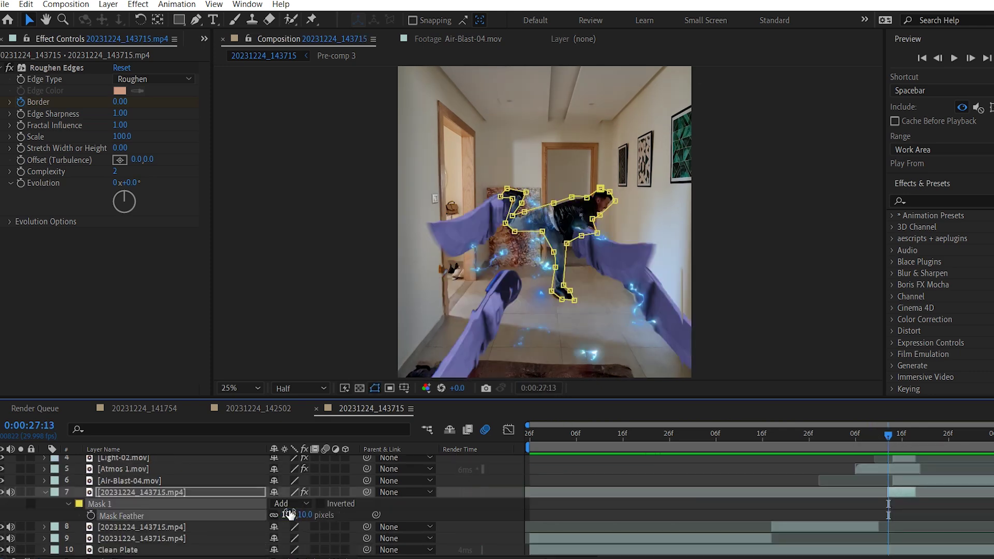
# Step: Duplicate the masked 20231224_143715.mp4 layer and rename the upper copy Subject
pyautogui.click(900, 494)
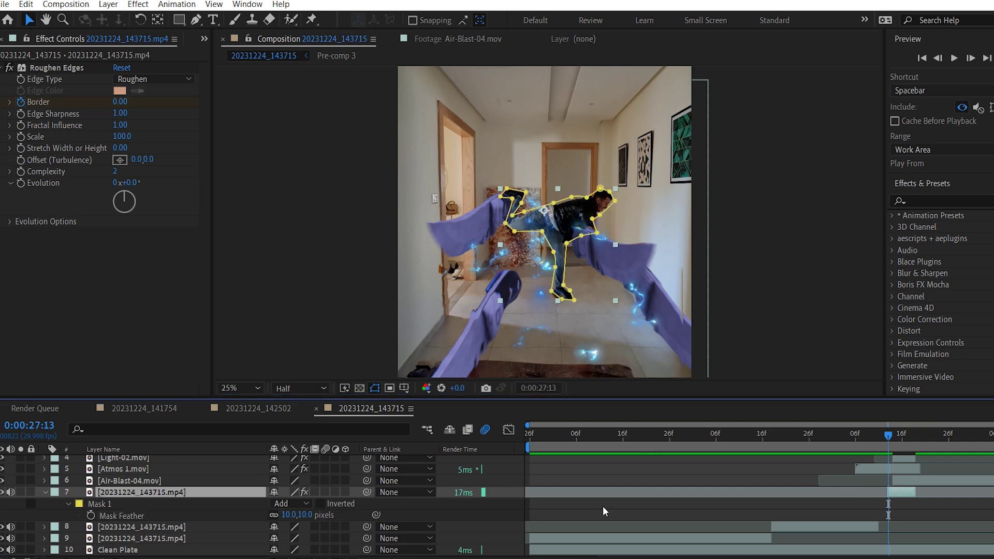
pyautogui.hotkey('ctrl', 'd')
pyautogui.click(46, 504)
pyautogui.rightClick(191, 503)
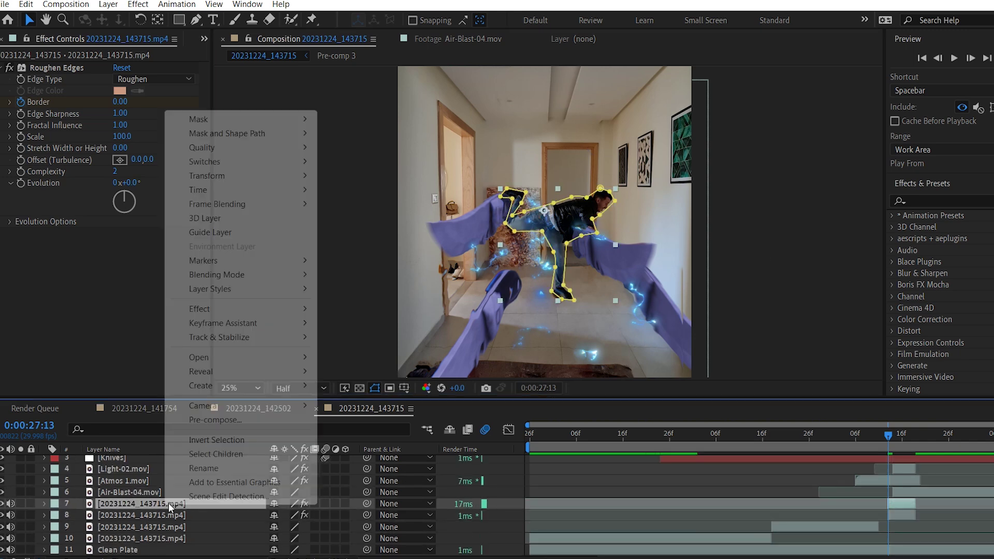
pyautogui.click(205, 471)
pyautogui.write('Subject')
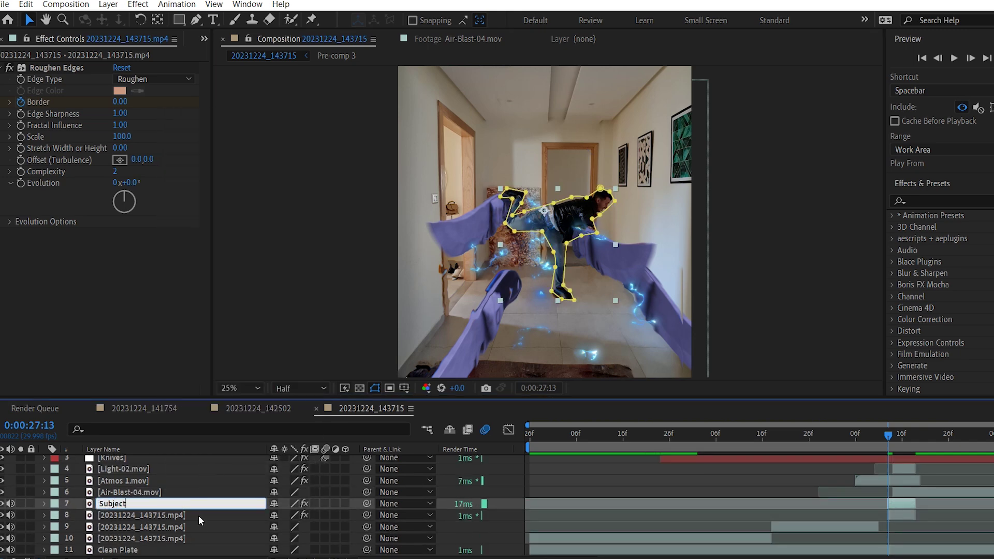
# Step: Rename the masked layer directly below Subject as Shadow
pyautogui.click(201, 520)
pyautogui.rightClick(201, 519)
pyautogui.click(221, 480)
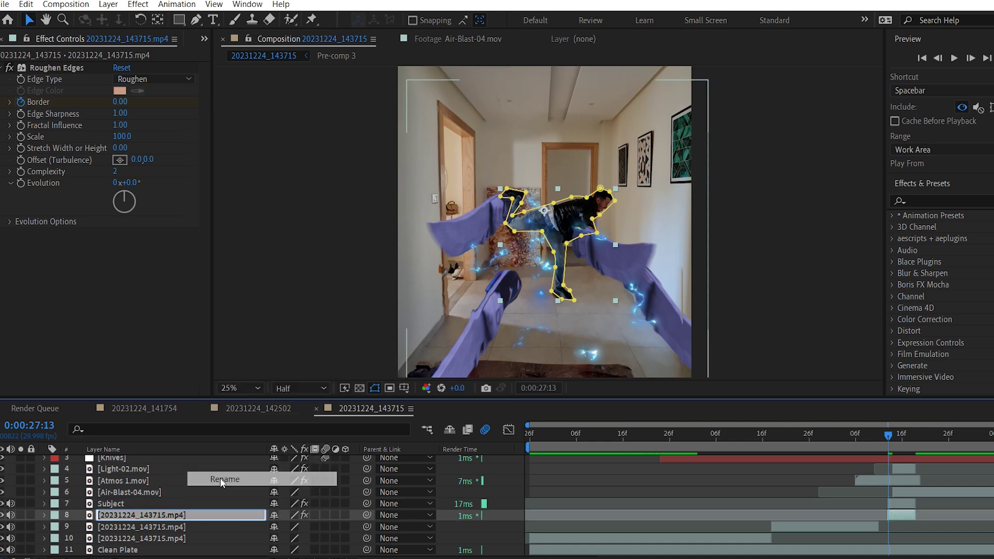
pyautogui.write('Shadow')
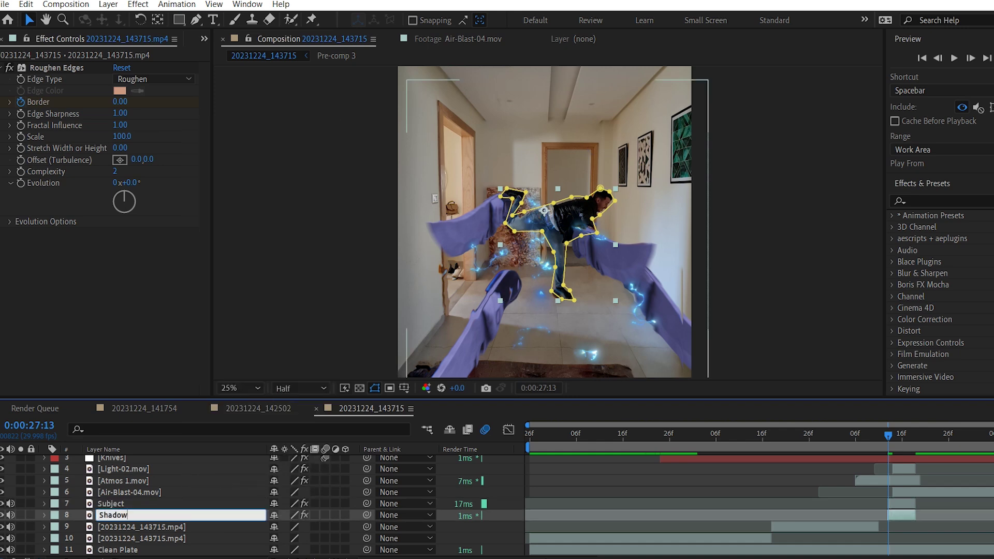
# Step: Confirm the layer name Shadow and delete that layer's existing mask
pyautogui.press('Return')
pyautogui.press('m')
pyautogui.click(138, 523)
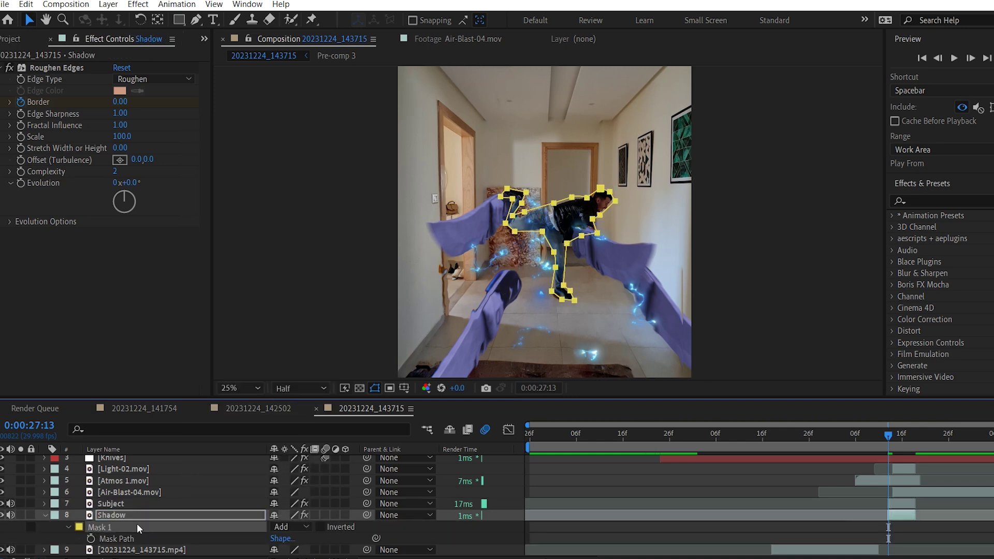
pyautogui.press('Delete')
# Step: Draw a loose, rounded Pen mask around the man and his wall shadow on the Shadow layer
pyautogui.press('g')
pyautogui.click(611, 176)
pyautogui.click(619, 199)
pyautogui.click(620, 232)
pyautogui.click(607, 298)
pyautogui.moveTo(559, 315); pyautogui.dragTo(528, 313)
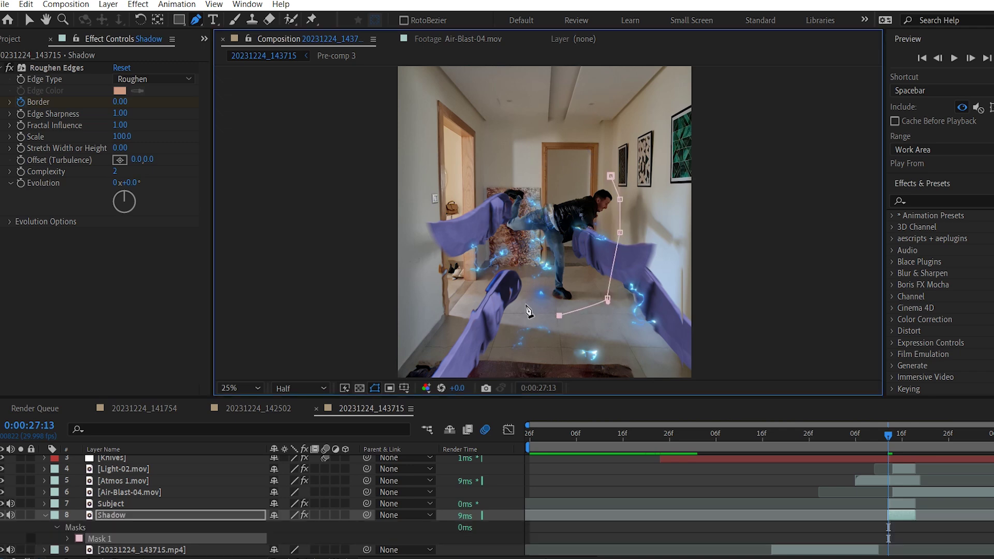
pyautogui.moveTo(475, 262); pyautogui.dragTo(469, 236)
pyautogui.moveTo(476, 178); pyautogui.dragTo(496, 168)
pyautogui.moveTo(533, 169); pyautogui.dragTo(566, 175)
# Step: Switch the Shadow layer's new mask to Subtract and feather it by 115 pixels
pyautogui.press('m')
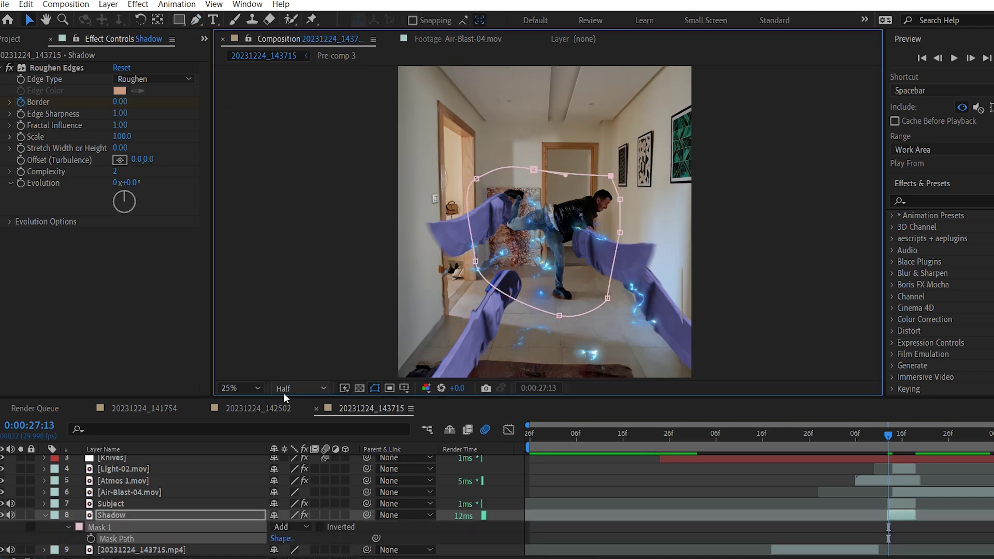
pyautogui.press('s')
pyautogui.press('f')
pyautogui.moveTo(286, 538); pyautogui.dragTo(346, 536)
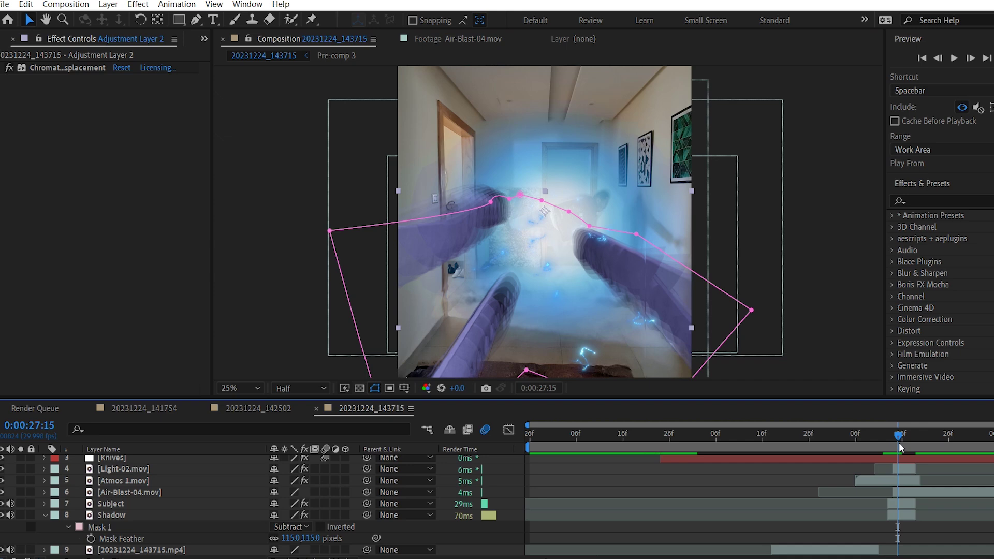
# Step: Check the frames around the dissolve, then set the Shadow mask's feather to 308 pixels
pyautogui.moveTo(899, 442); pyautogui.dragTo(875, 445)
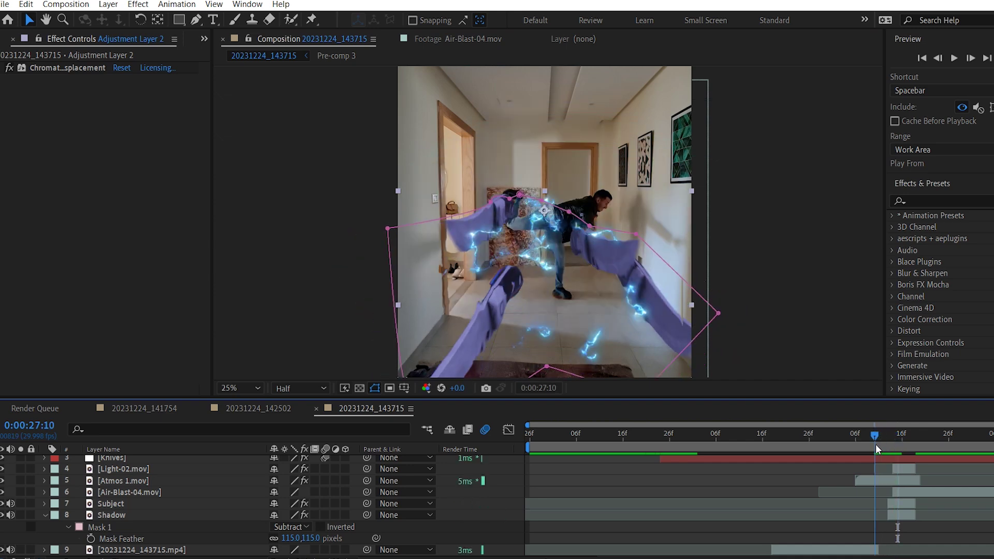
pyautogui.click(882, 446)
pyautogui.click(886, 445)
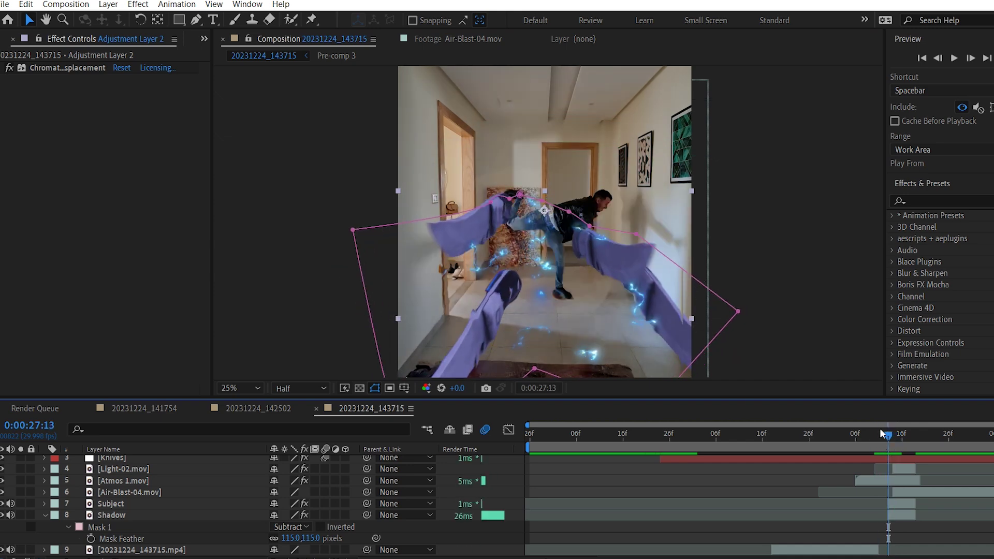
pyautogui.click(171, 515)
pyautogui.moveTo(294, 541); pyautogui.dragTo(404, 539)
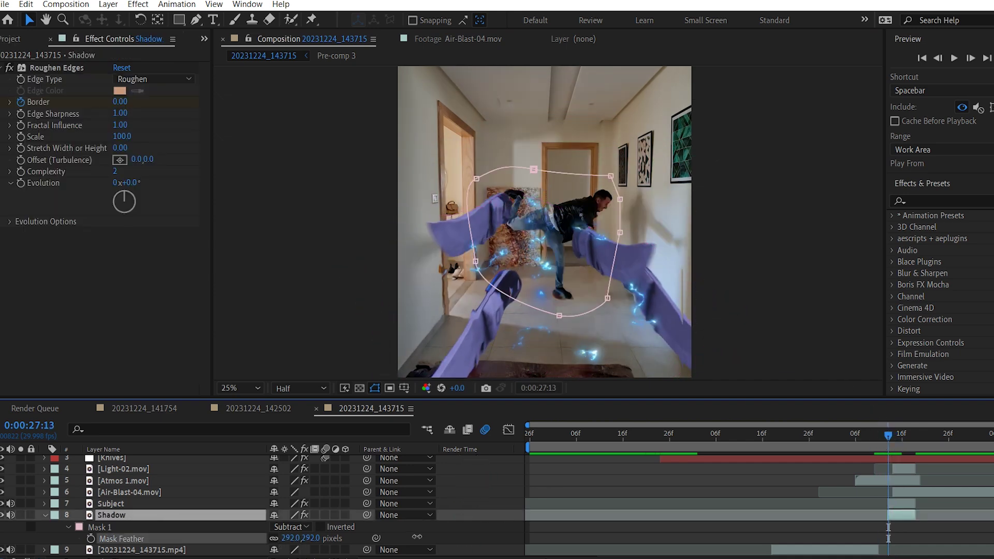
pyautogui.click(769, 268)
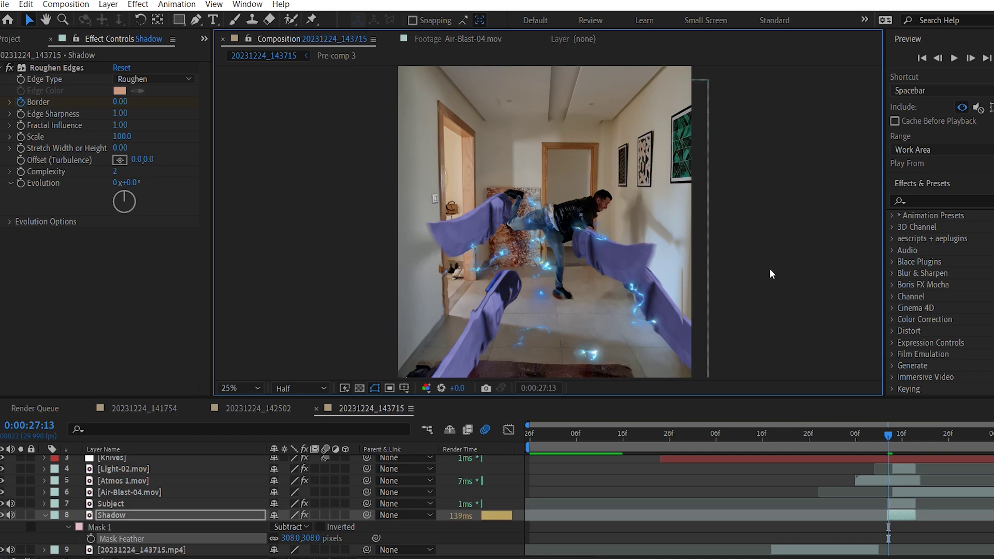
# Step: Play back the dissolve to check the softened Shadow mask
pyautogui.click(562, 260)
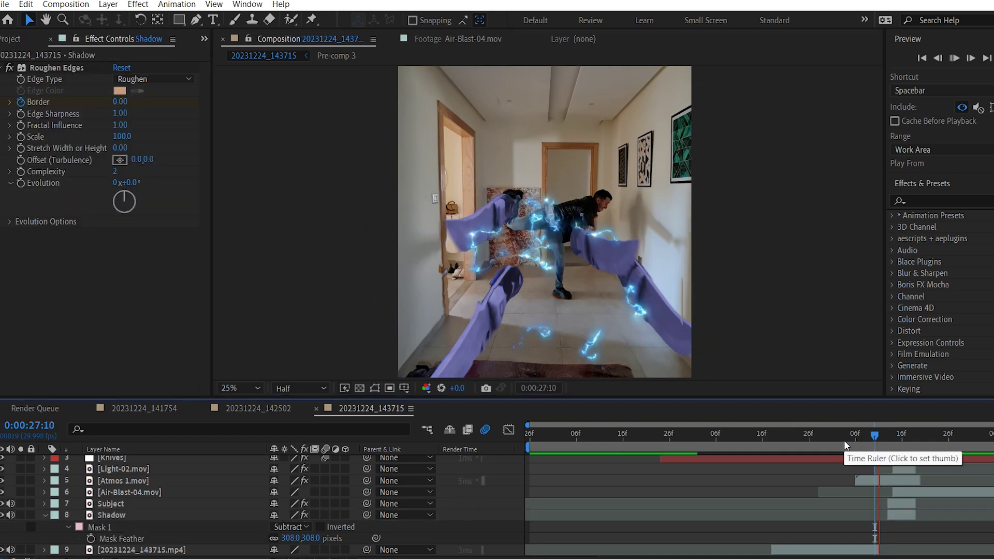
pyautogui.press('space')
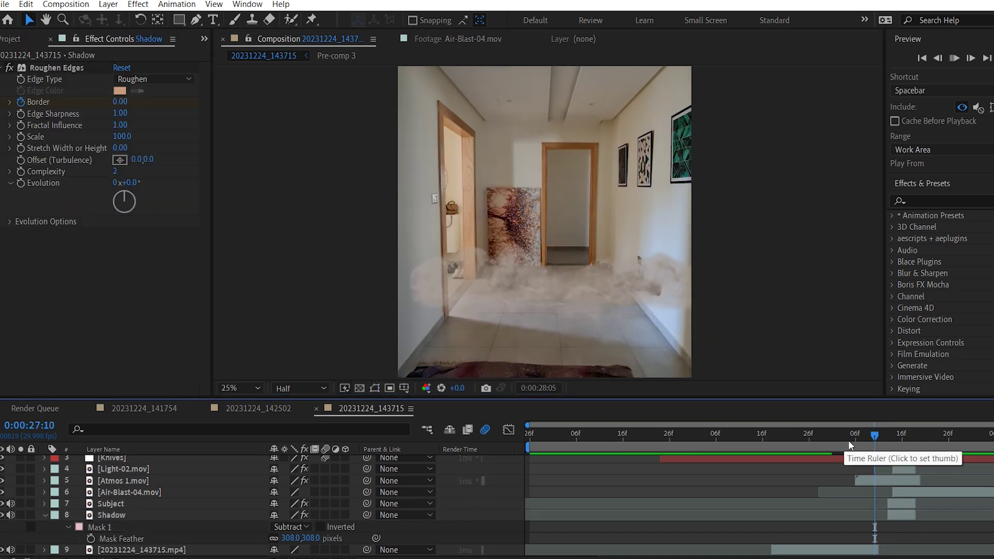
pyautogui.click(805, 440)
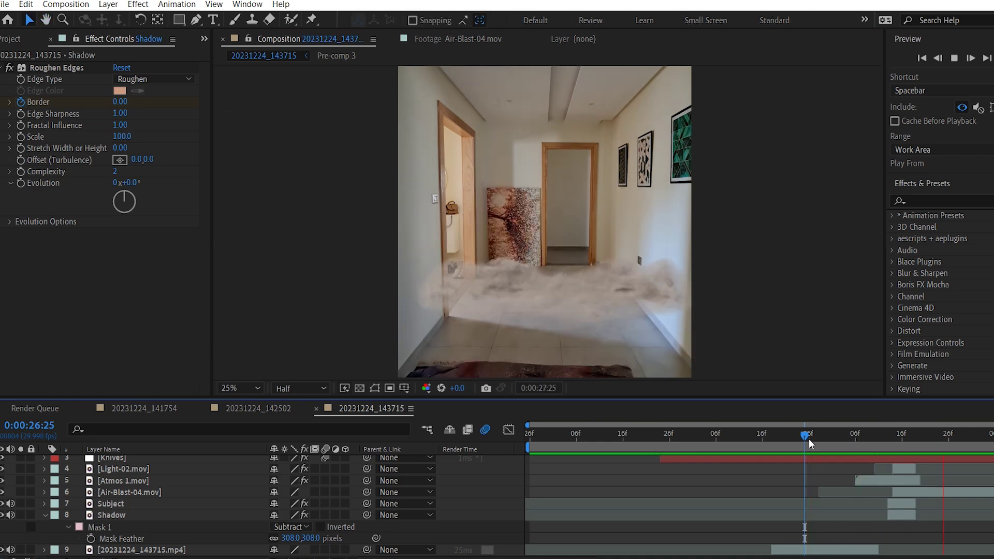
# Step: Duplicate Adjustment Layer 2, place the copy directly below Knives, and trim its start to 0:00:27:14
pyautogui.click(146, 461)
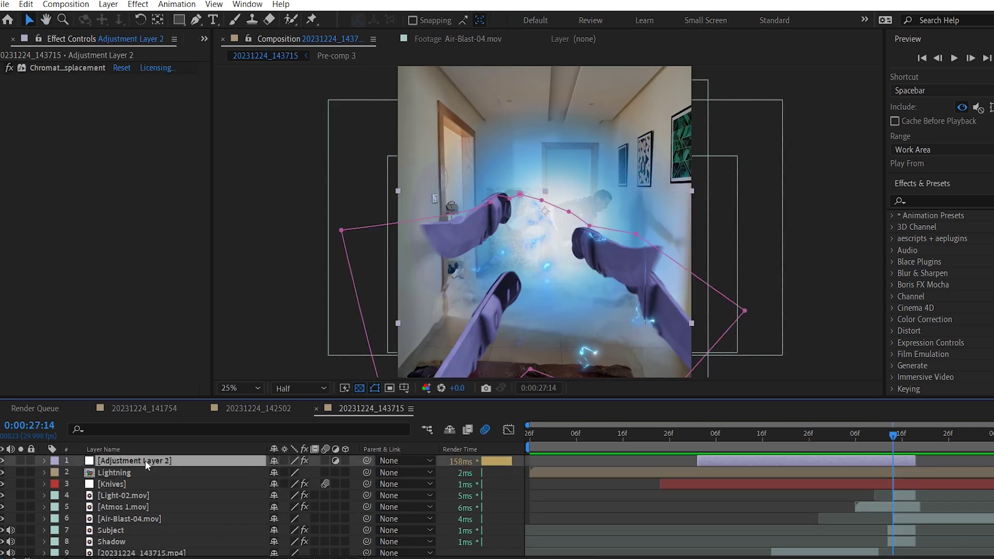
pyautogui.hotkey('ctrl', 'd')
pyautogui.moveTo(139, 460); pyautogui.dragTo(388, 509)
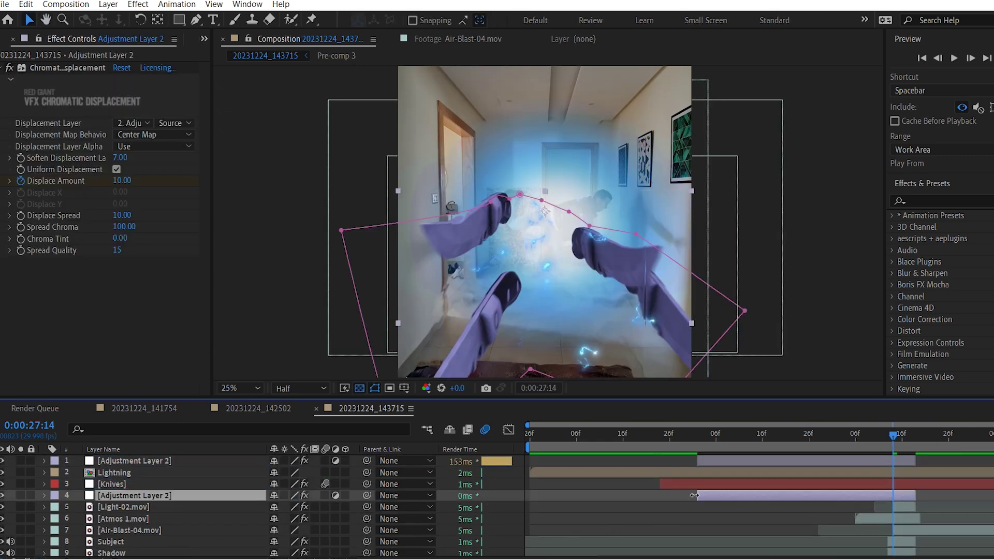
pyautogui.moveTo(694, 496); pyautogui.dragTo(888, 492)
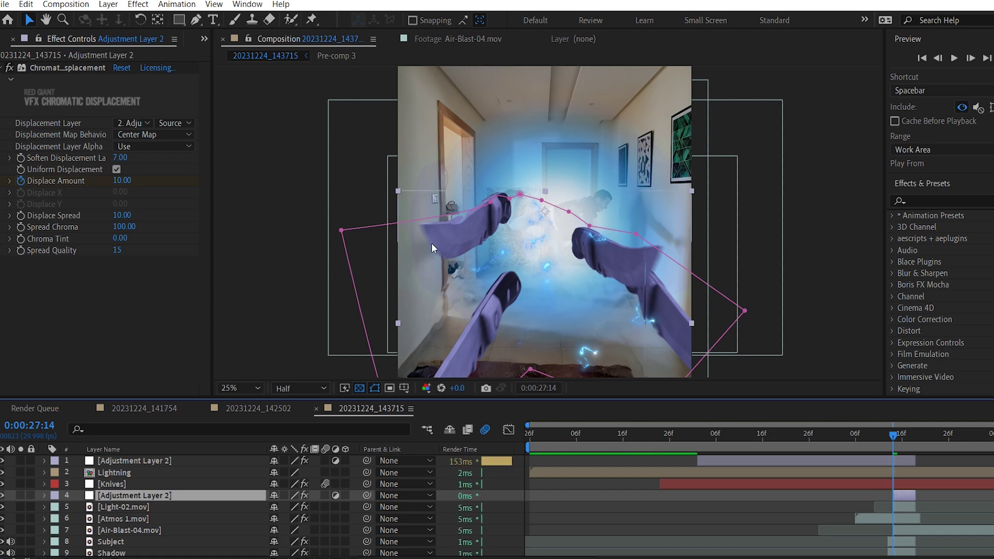
# Step: Replace the Chromatic Displacement effect on the trimmed adjustment layer with Heat Distortion
pyautogui.click(91, 70)
pyautogui.press('Delete')
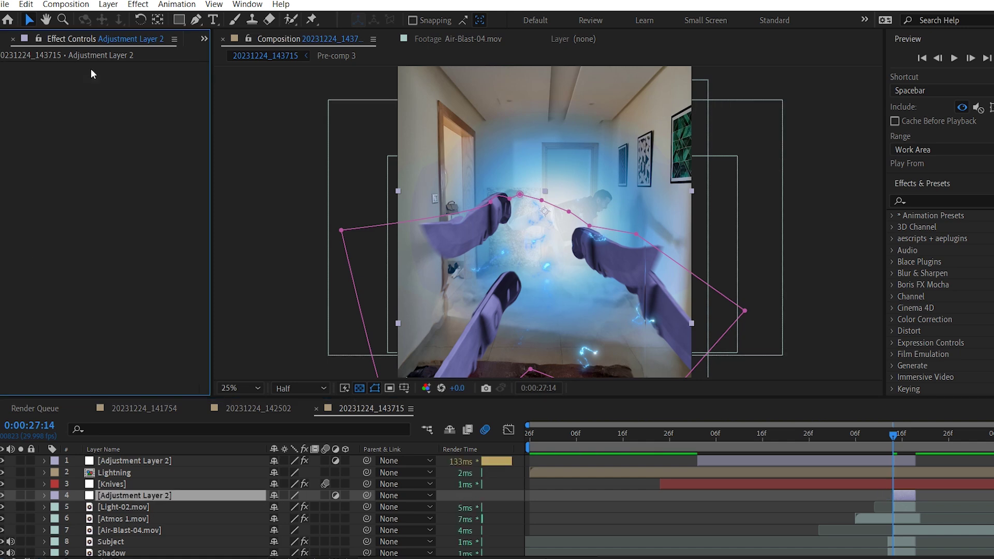
pyautogui.click(138, 4)
pyautogui.moveTo(238, 498)
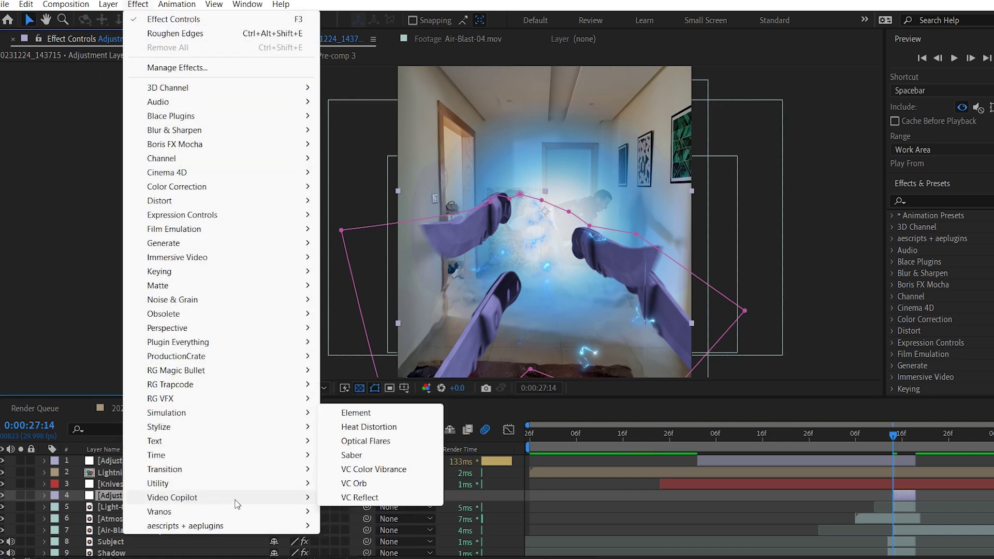
pyautogui.click(381, 426)
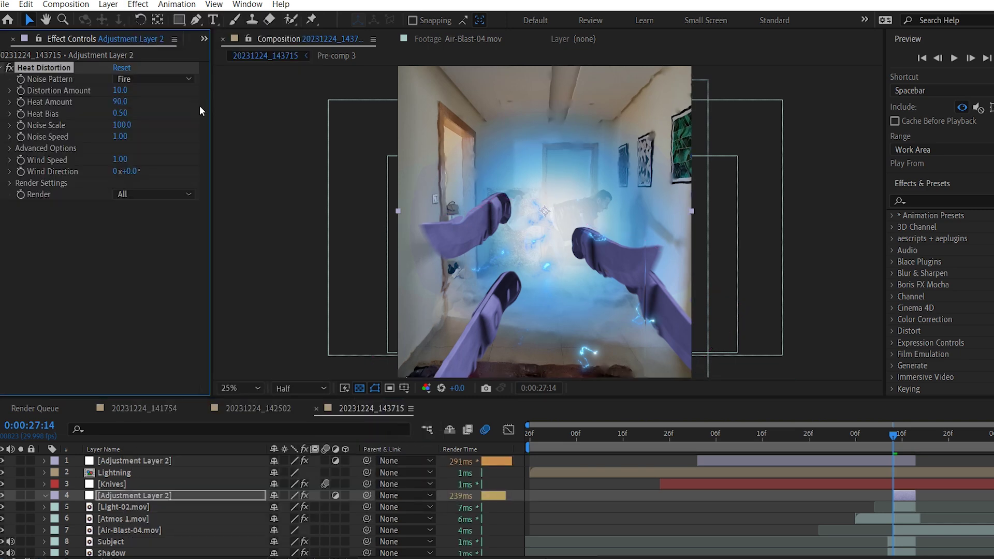
# Step: Set Heat Distortion to Distortion Amount 51, Noise Scale 219, Noise Speed 1.40 and Wind Speed 1.26, and preview the shot
pyautogui.press('Return')
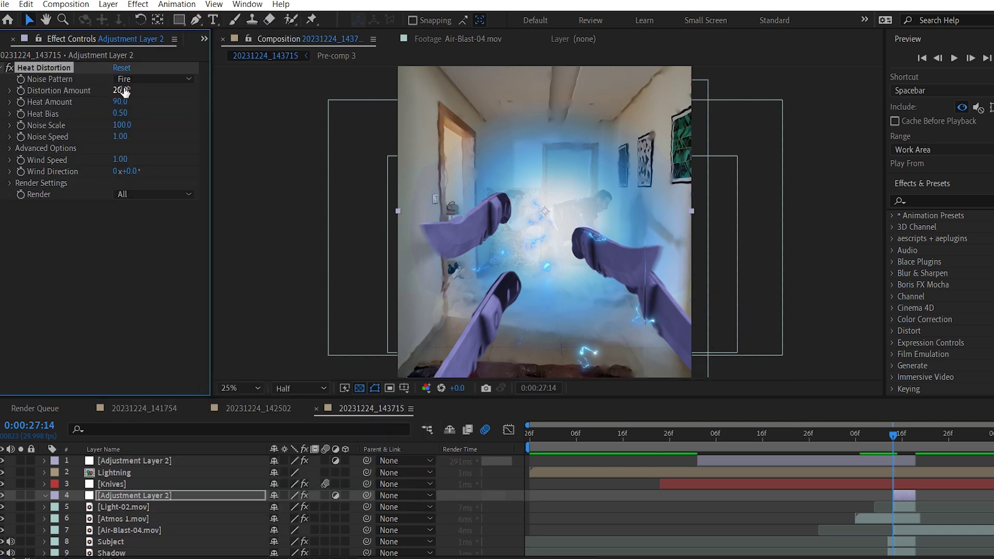
pyautogui.moveTo(205, 129); pyautogui.dragTo(206, 134)
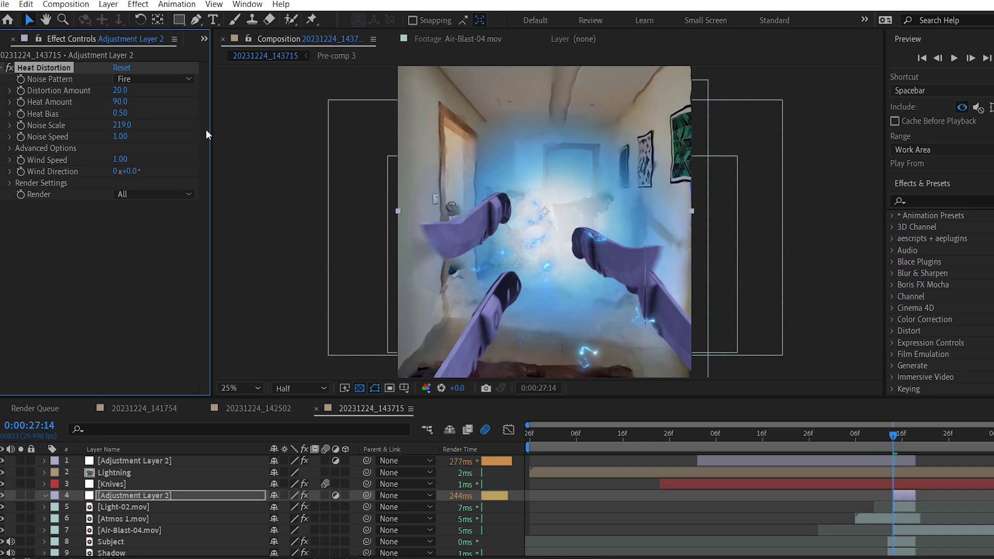
pyautogui.moveTo(144, 135); pyautogui.dragTo(145, 163)
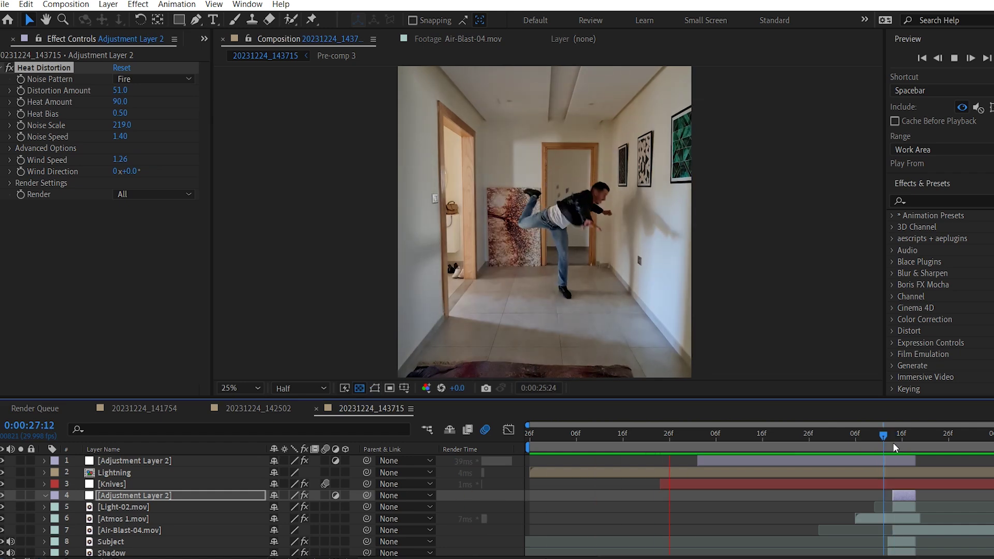
pyautogui.press('space')
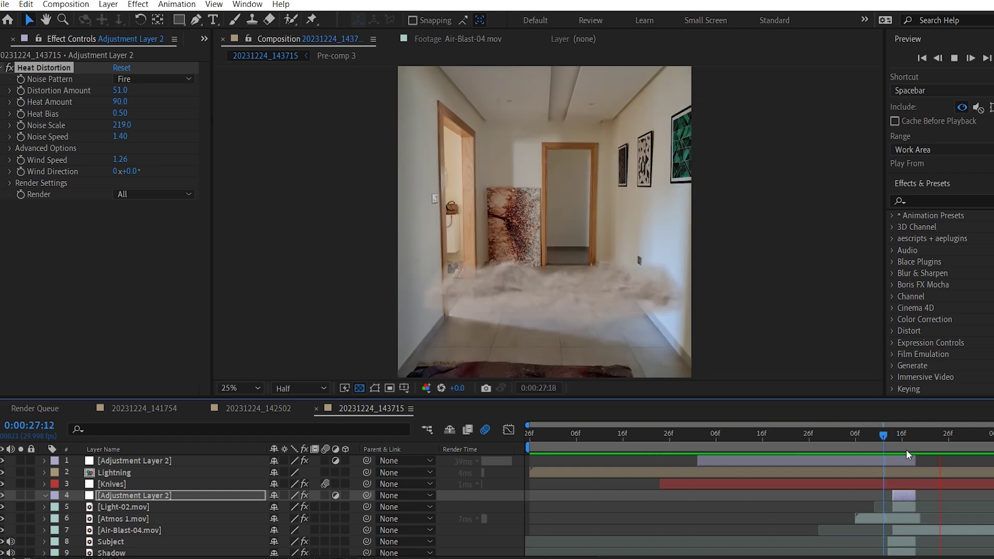
# Step: Shift the Air-Blast-04.mov dust toward the hallway's left wall and draw a closed Pen mask over that wall
pyautogui.click(149, 527)
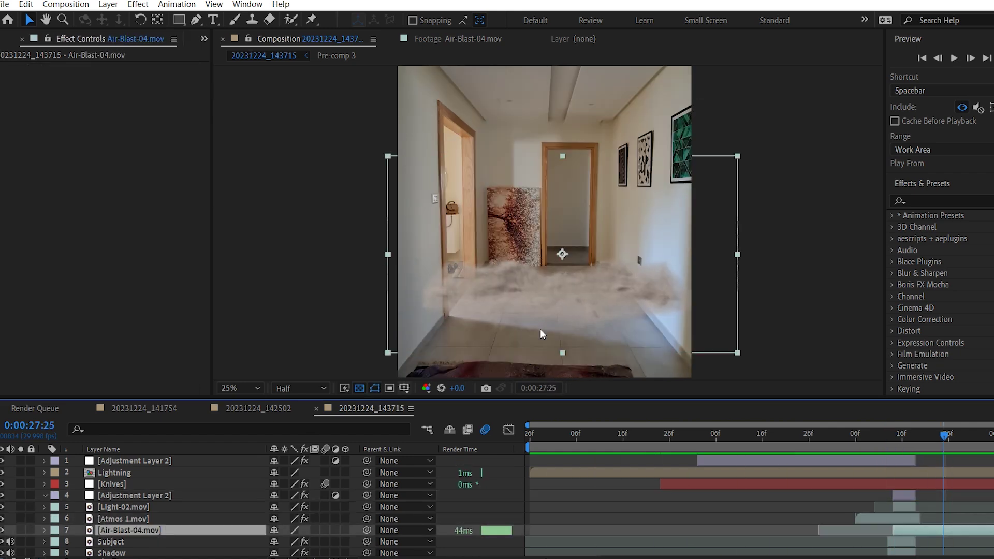
pyautogui.moveTo(608, 305); pyautogui.dragTo(573, 312)
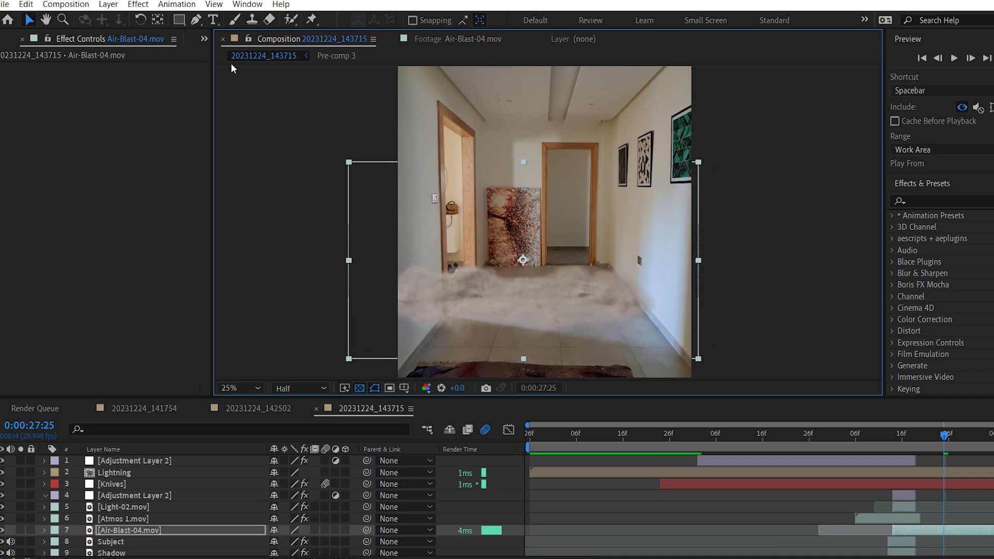
pyautogui.click(196, 21)
pyautogui.click(440, 198)
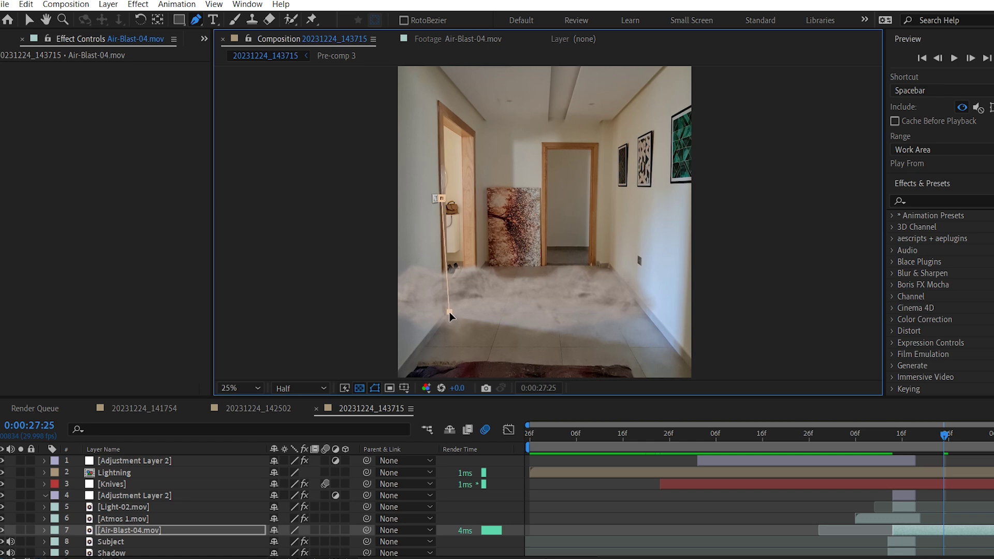
pyautogui.click(378, 216)
pyautogui.click(441, 198)
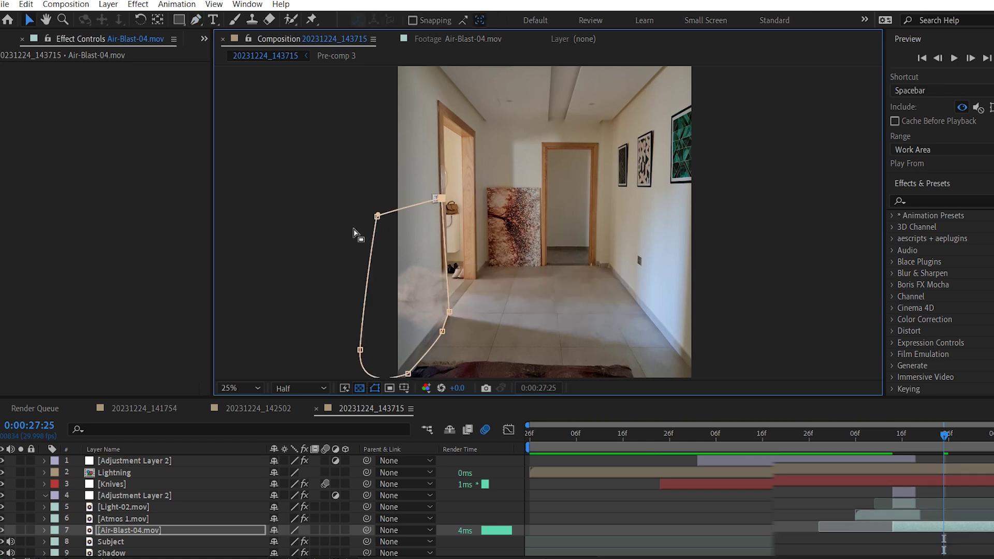
# Step: Set the Air-Blast-04.mov wall mask to Subtract with a 23-pixel feather and play back the result
pyautogui.press('m')
pyautogui.click(288, 537)
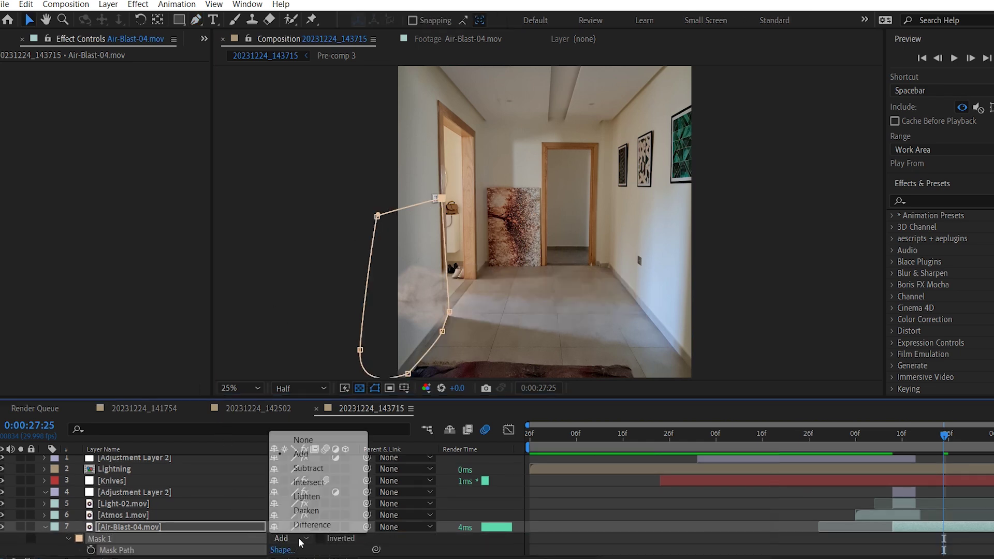
pyautogui.click(327, 472)
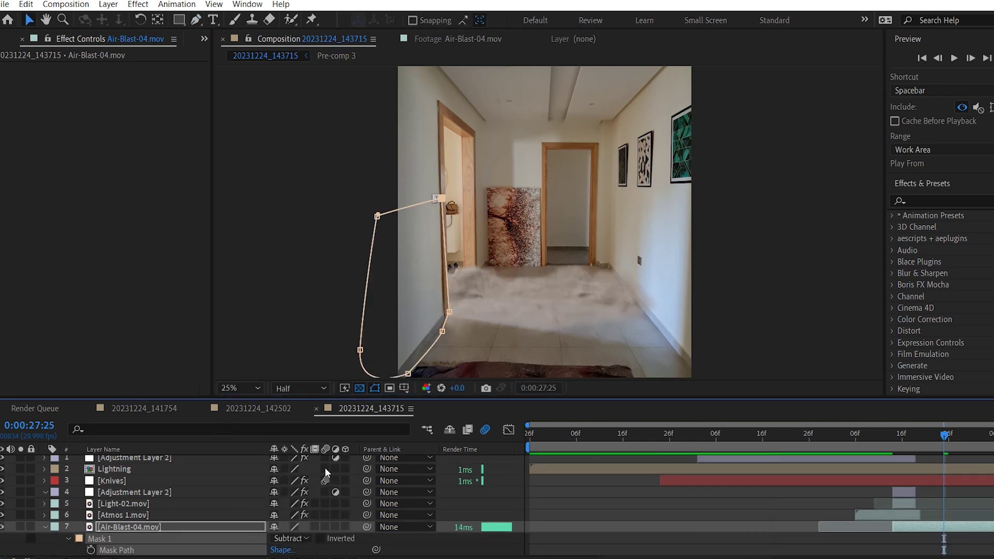
pyautogui.click(485, 326)
pyautogui.click(242, 285)
pyautogui.press('space')
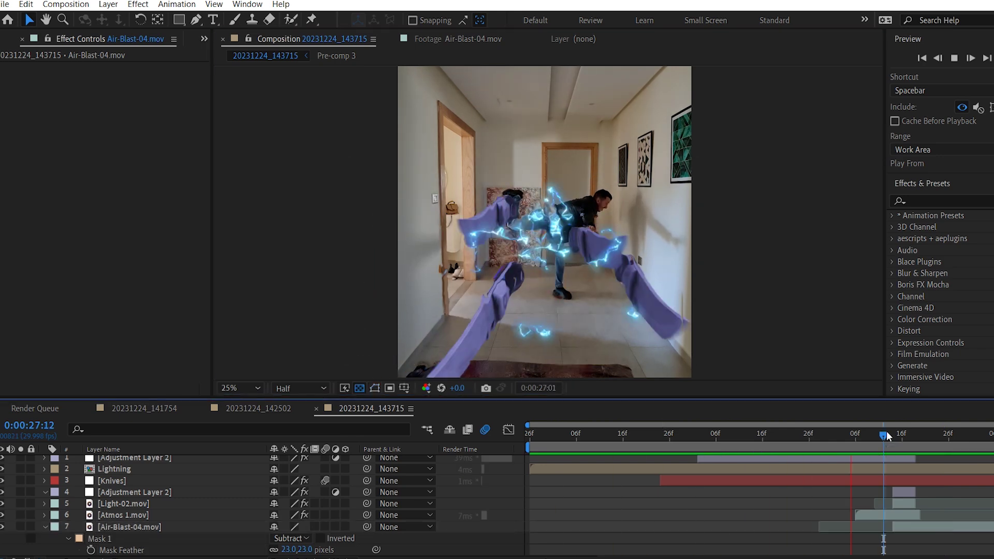
pyautogui.press('space')
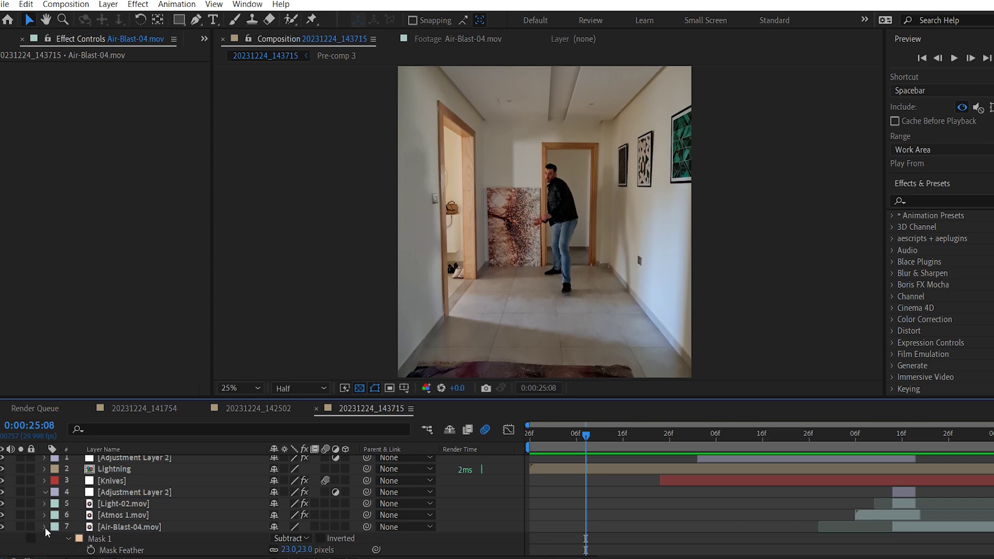
# Step: Pre-compose all layers of the 20231224_143715 composition, moving all attributes into the new composition
pyautogui.click(46, 527)
pyautogui.click(125, 524)
pyautogui.hotkey('ctrl', 'a')
pyautogui.rightClick(144, 495)
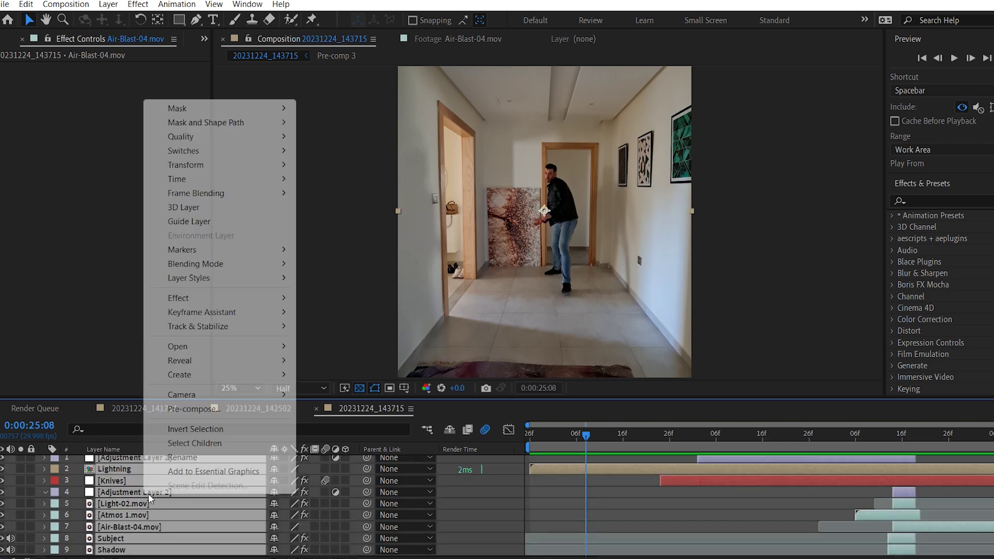
pyautogui.click(188, 408)
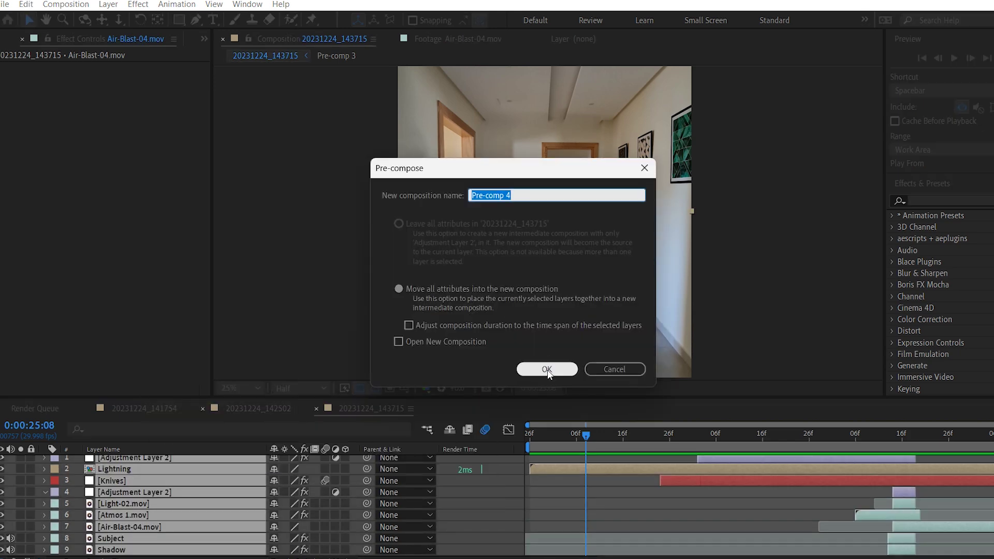
pyautogui.click(547, 370)
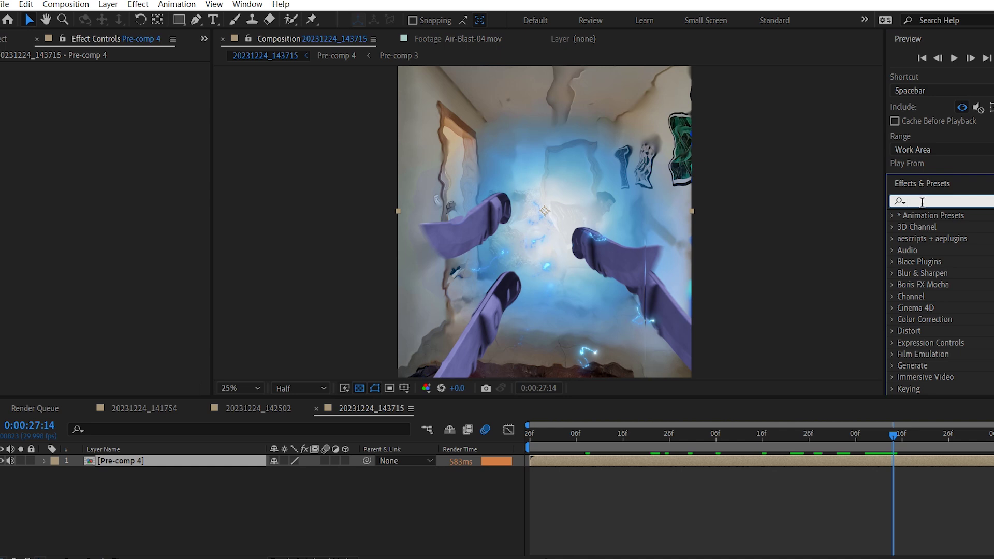
# Step: Apply Directional Blur to the pre-comp and, at 0:00:27:14, set Direction to 117° and keyframe Blur Length at 54.2
pyautogui.write('blur')
pyautogui.scroll(-5, 945, 311)
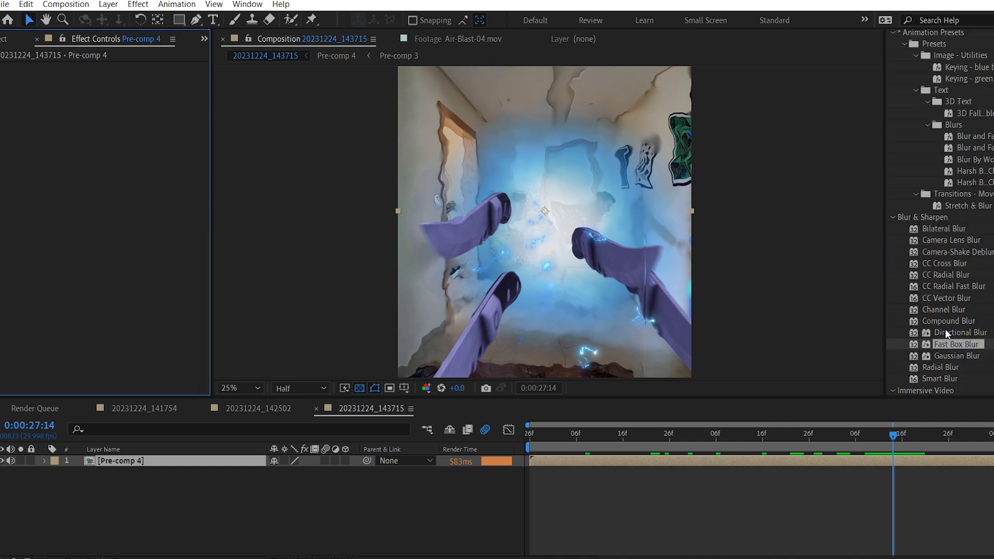
pyautogui.moveTo(948, 333); pyautogui.dragTo(899, 460)
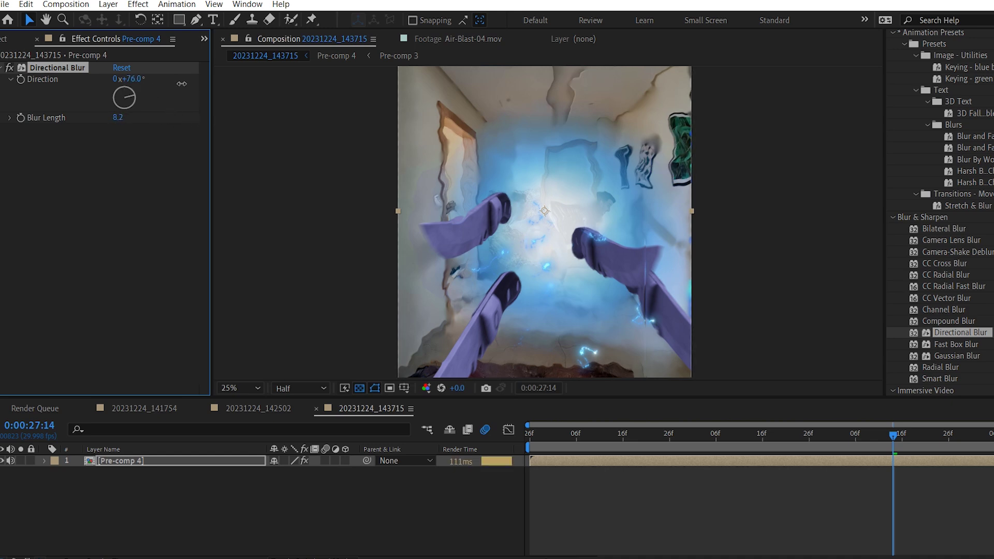
pyautogui.moveTo(140, 117); pyautogui.dragTo(345, 135)
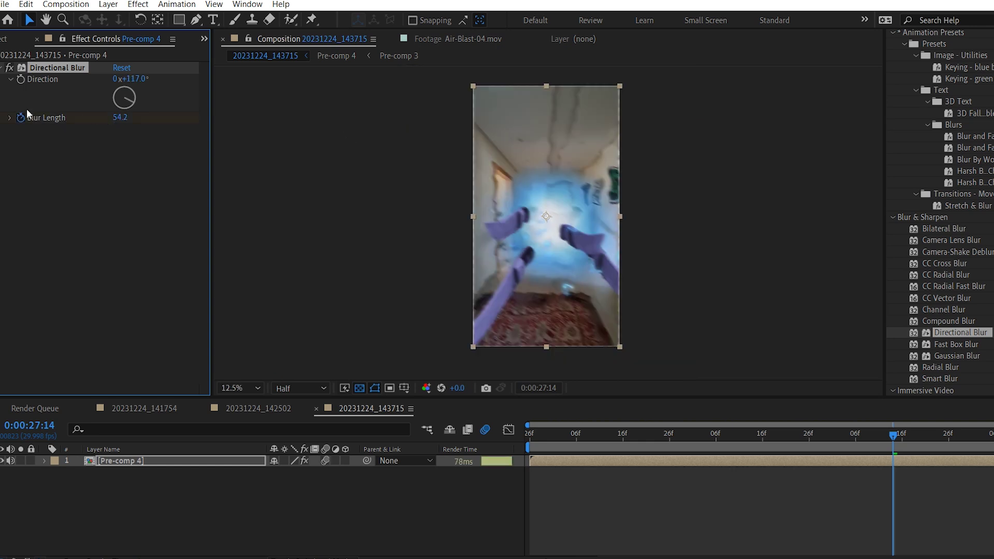
# Step: Move to 0:00:27:19 and keyframe the Directional Blur's Blur Length at 0 on Pre-comp 4
pyautogui.scroll(5, 929, 188)
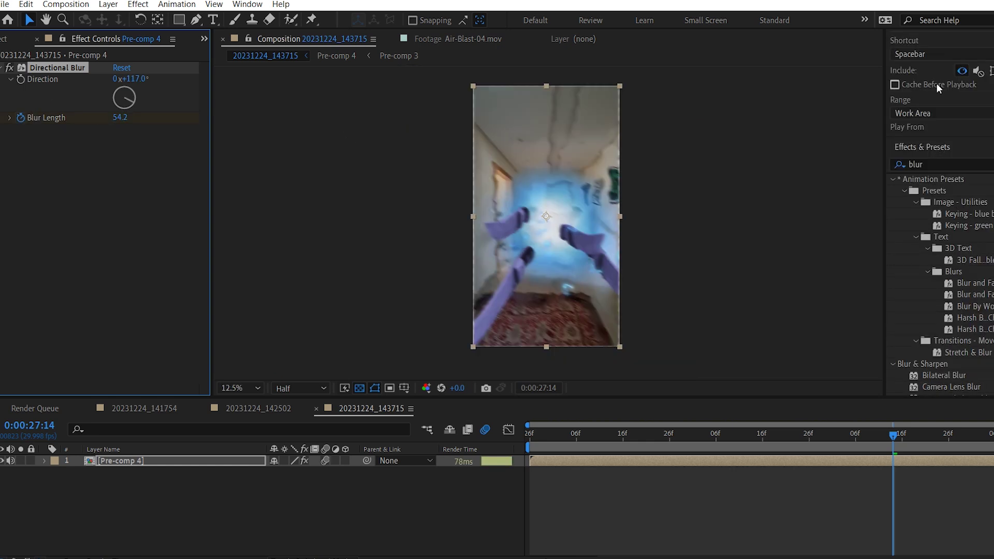
pyautogui.click(970, 58)
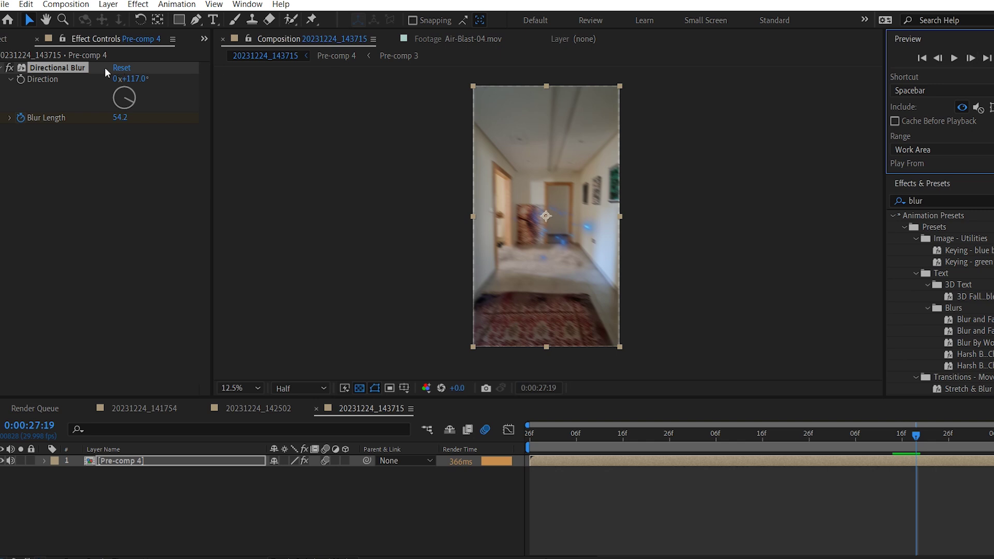
pyautogui.click(116, 120)
pyautogui.write('0')
pyautogui.press('Return')
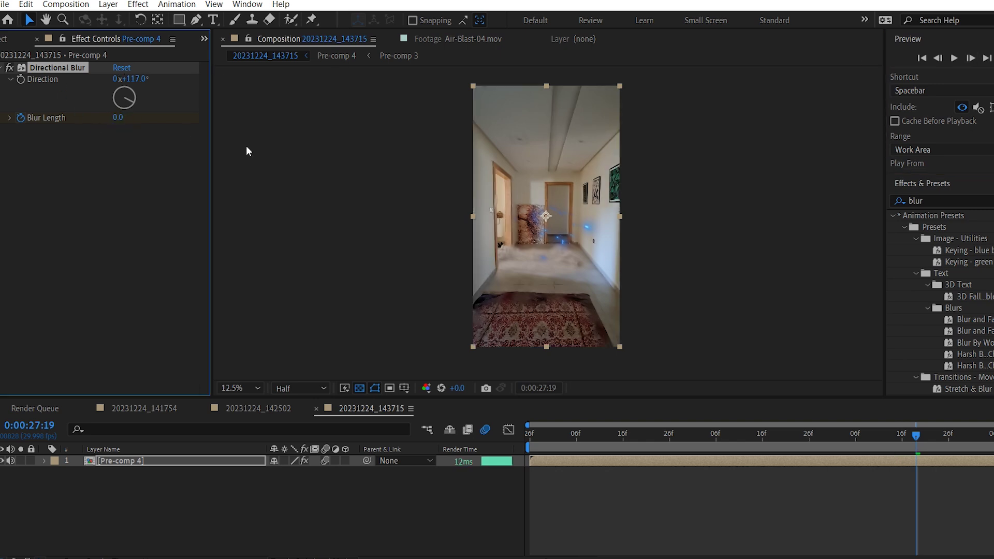
# Step: Return to 0:00:27:13, keyframe the Directional Blur's Blur Length at 0 and play back the shot
pyautogui.click(942, 59)
pyautogui.click(942, 59)
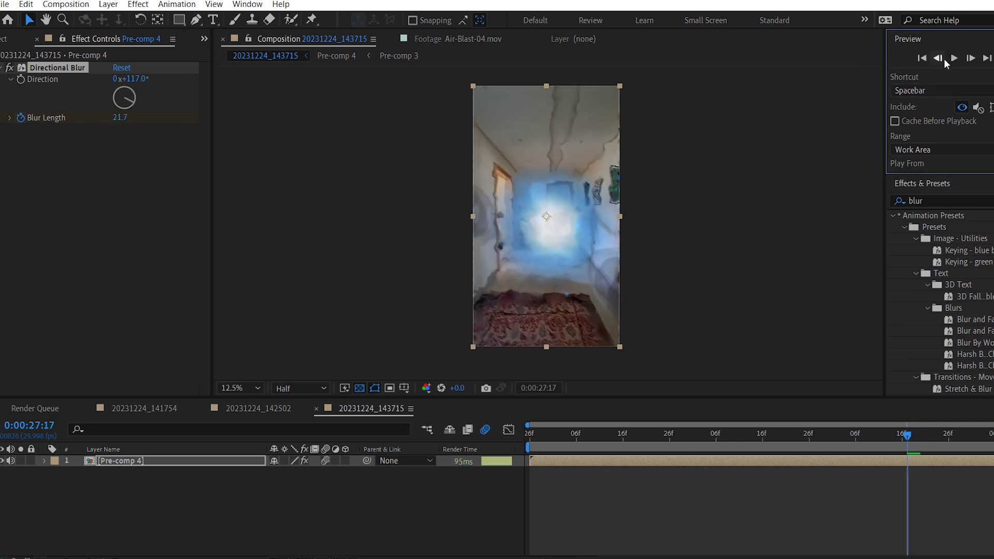
pyautogui.click(942, 59)
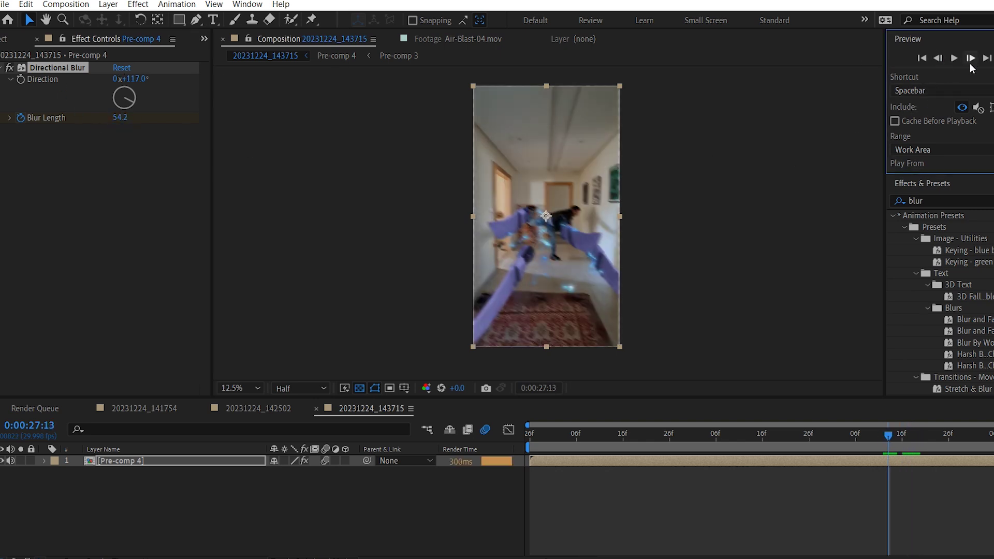
pyautogui.click(970, 59)
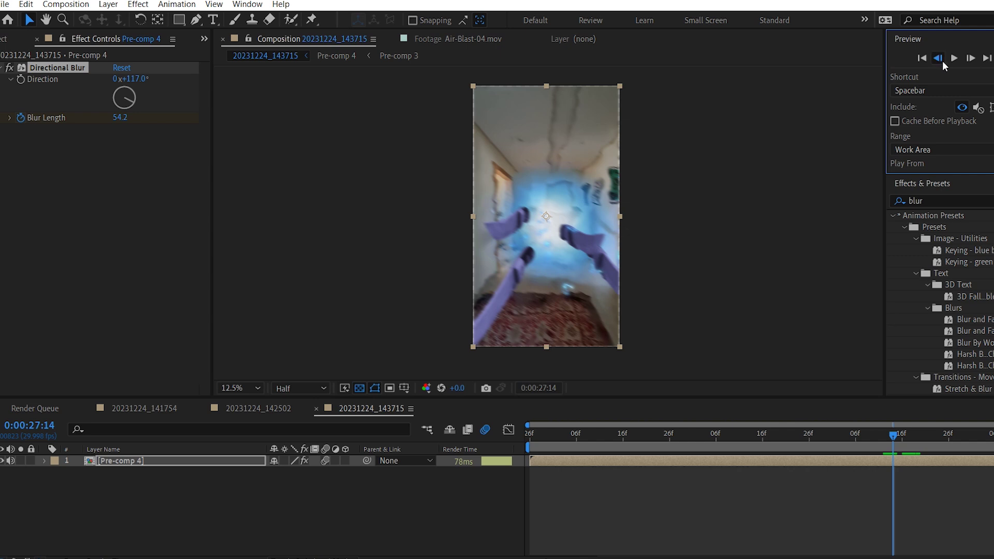
pyautogui.click(939, 60)
pyautogui.click(122, 117)
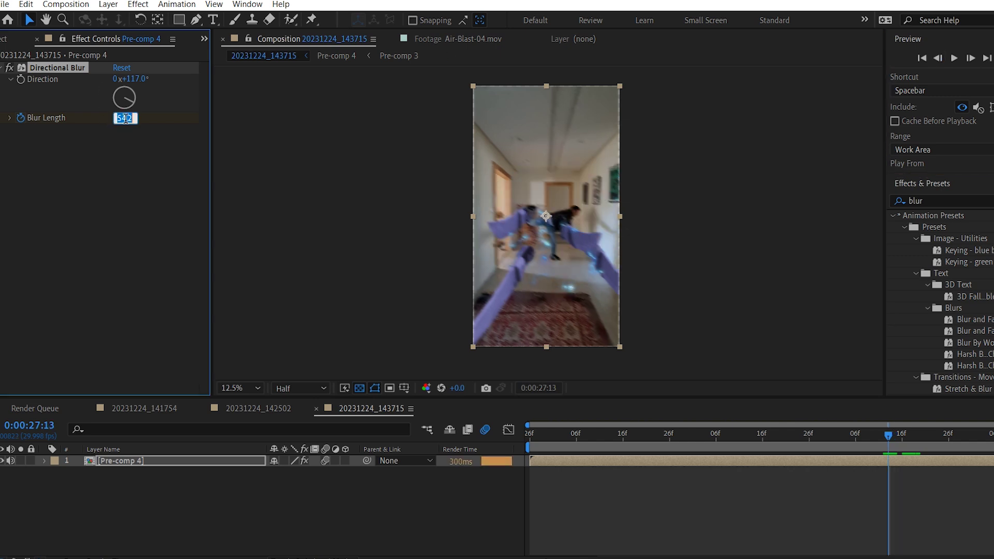
pyautogui.click(80, 177)
pyautogui.press('space')
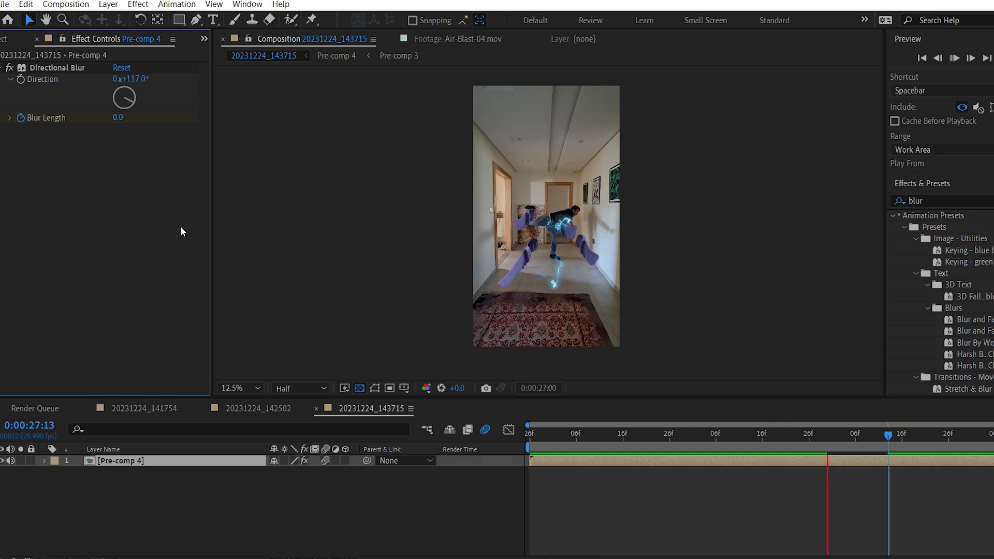
pyautogui.press('space')
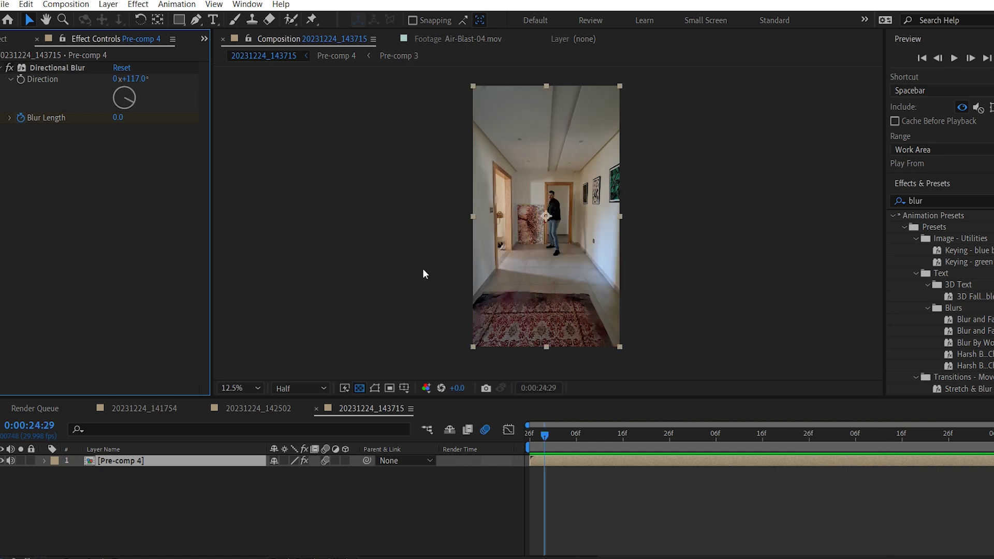
# Step: Scale the Pre-comp 4 layer to 110% to hide the blurred frame edges and play back the result
pyautogui.press('.')
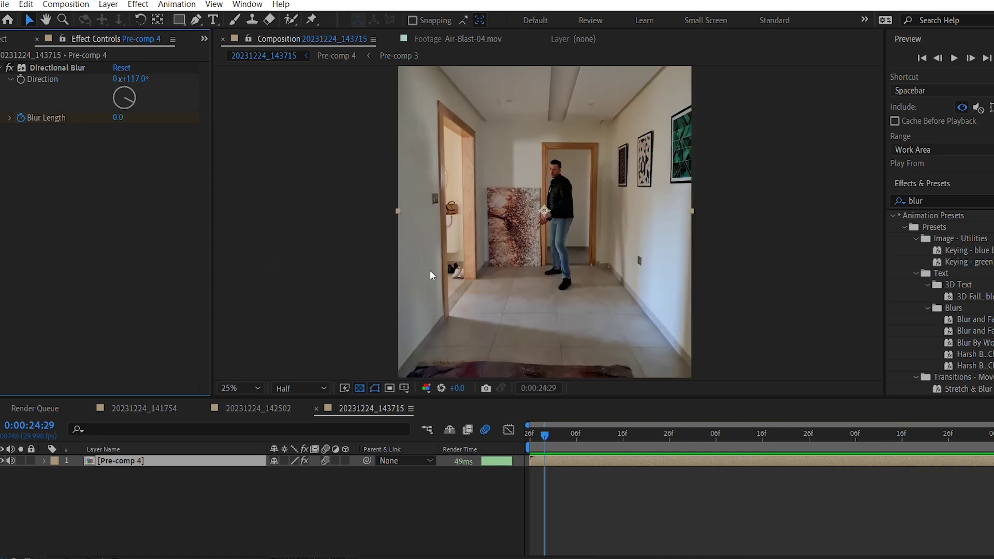
pyautogui.press('s')
pyautogui.click(285, 472)
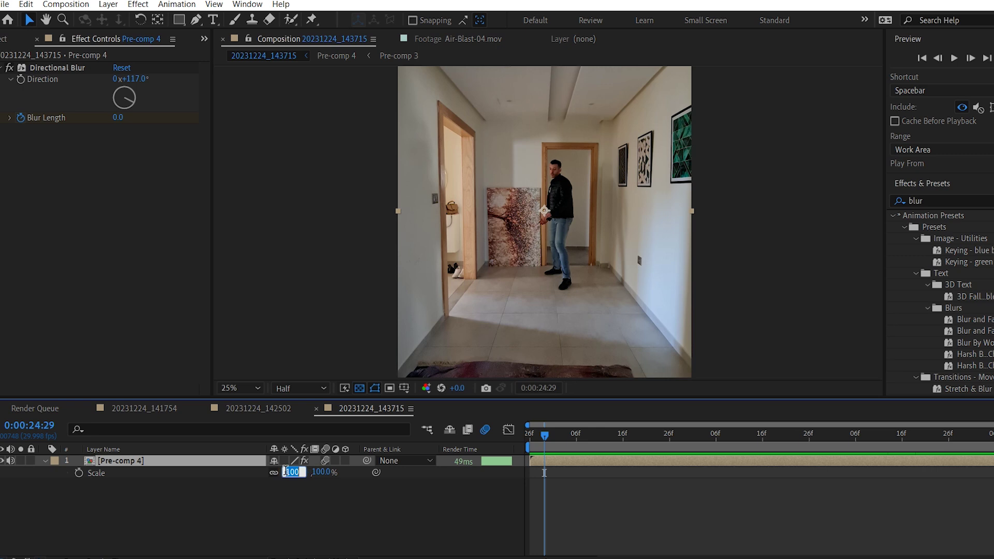
pyautogui.write('110')
pyautogui.press('Return')
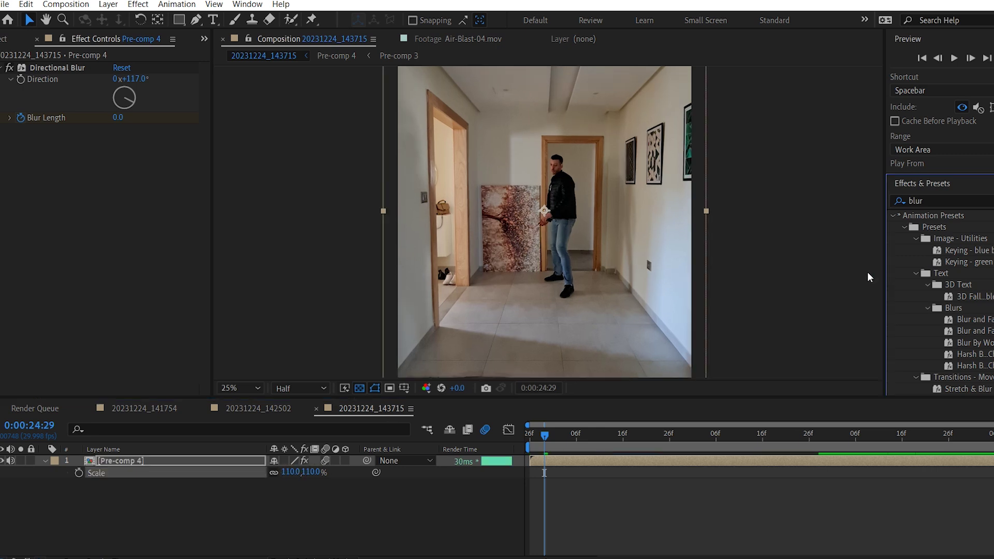
pyautogui.press(',')
pyautogui.click(809, 269)
pyautogui.press('space')
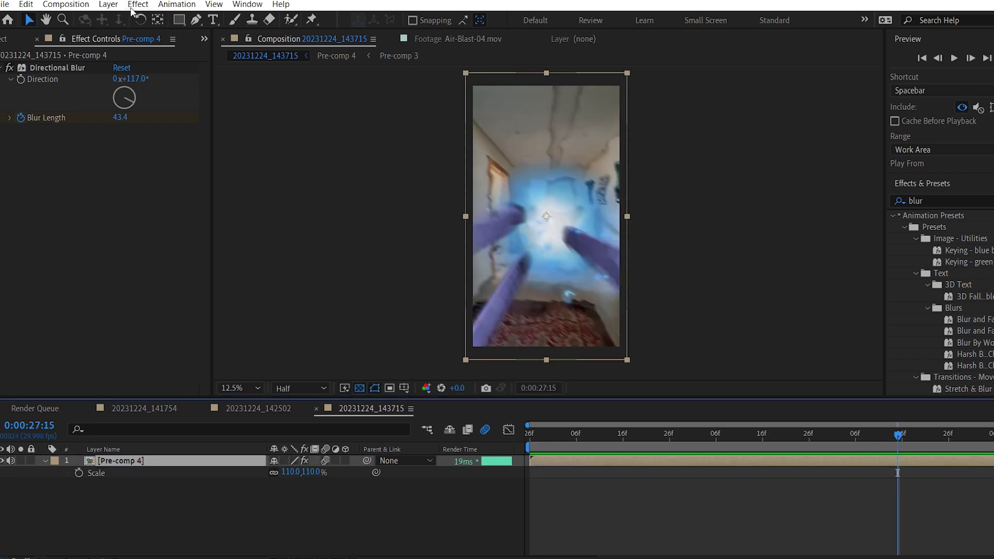
# Step: Apply the Lens Distortion Matcher effect to Pre-comp 4 and set its Lens Type to Fisheye
pyautogui.click(136, 5)
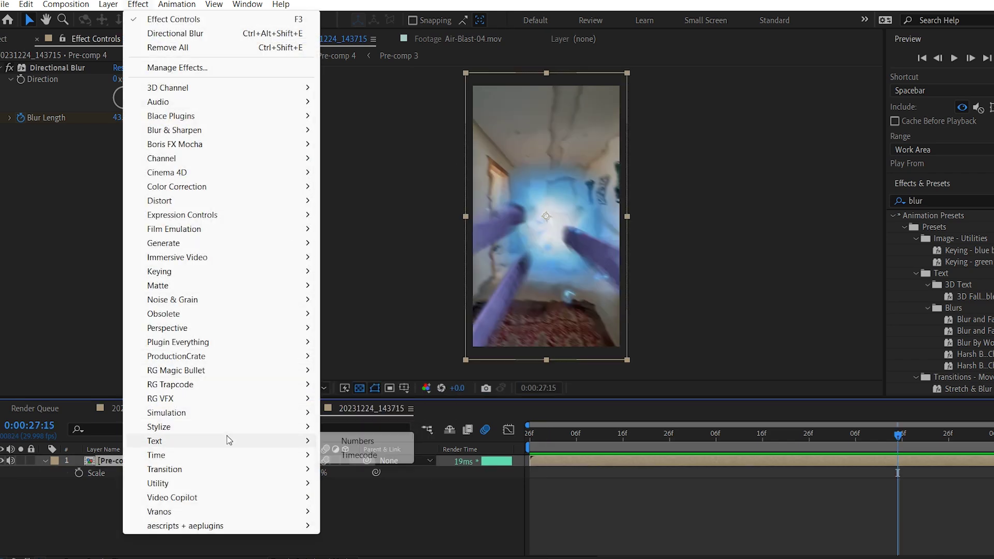
pyautogui.moveTo(233, 398)
pyautogui.click(393, 455)
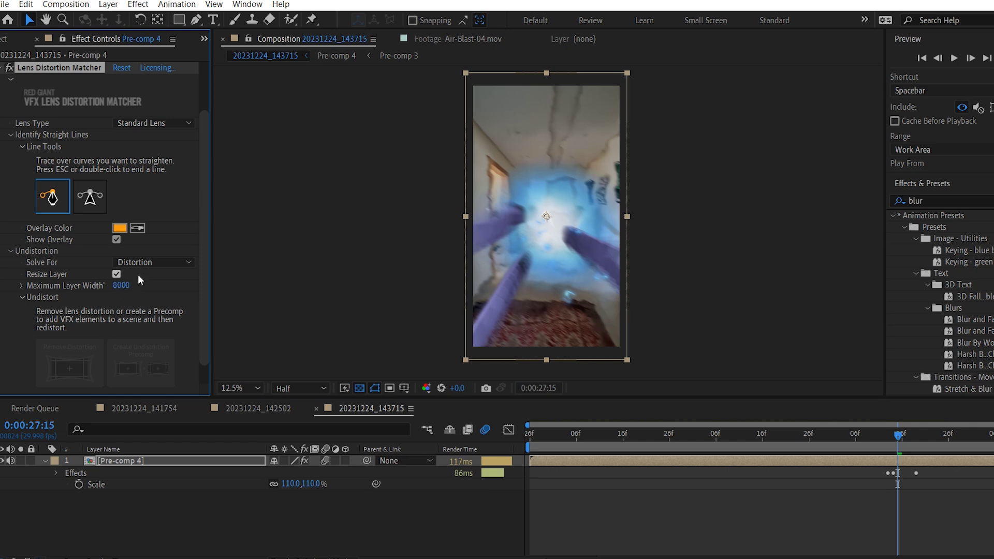
pyautogui.click(152, 123)
pyautogui.click(156, 151)
# Step: Keyframe the Lens Distortion Matcher's Distortion at 83 at 0:00:27:15 and at 0 at 0:00:27:13
pyautogui.click(41, 368)
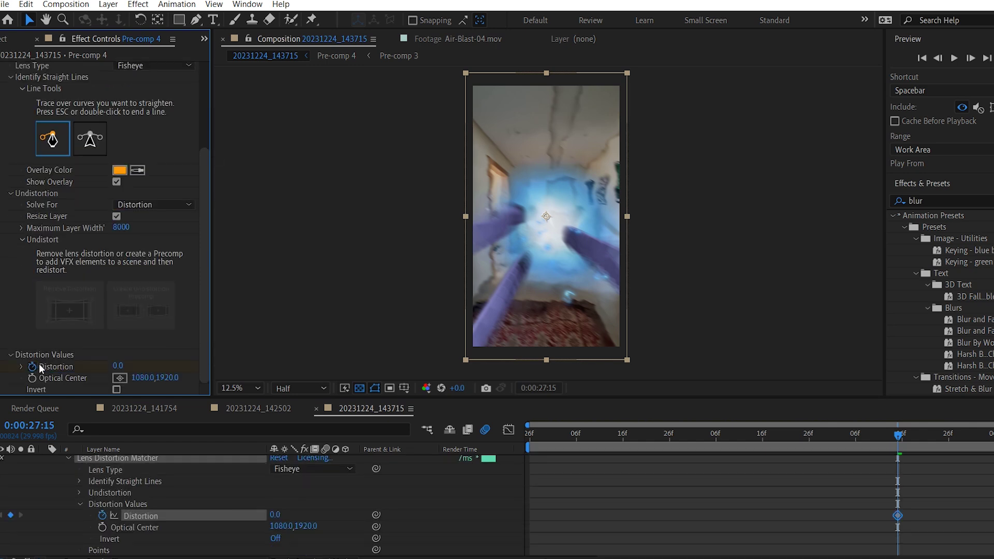
pyautogui.moveTo(135, 369); pyautogui.dragTo(171, 364)
pyautogui.click(939, 59)
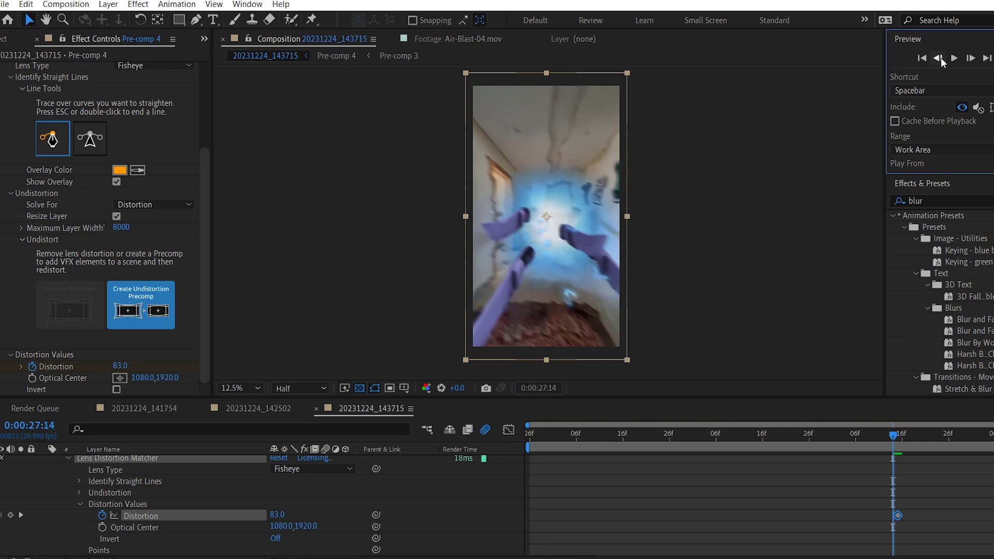
pyautogui.click(126, 366)
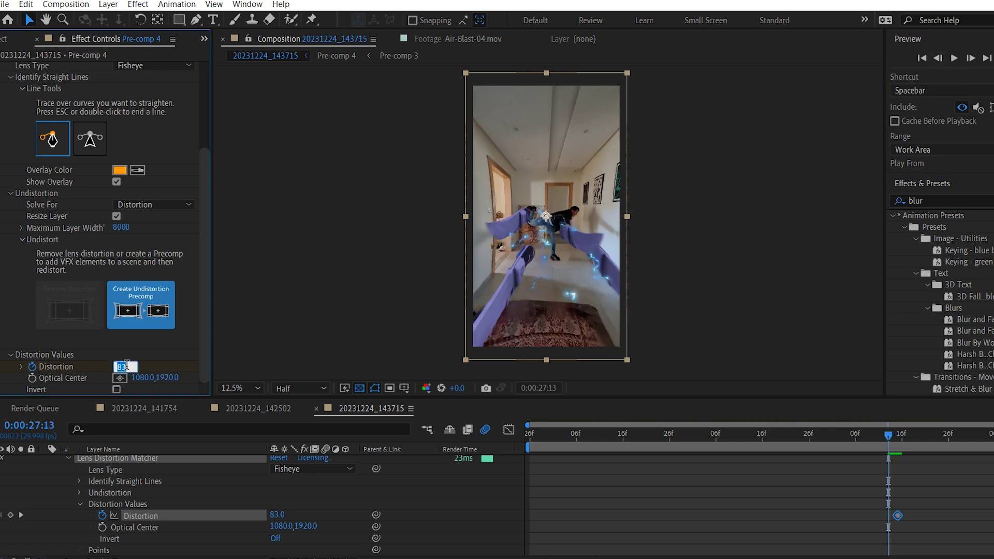
pyautogui.press('Return')
# Step: Advance to 0:00:27:19 and open the Lens Distortion Matcher's Distortion value for editing
pyautogui.click(971, 58)
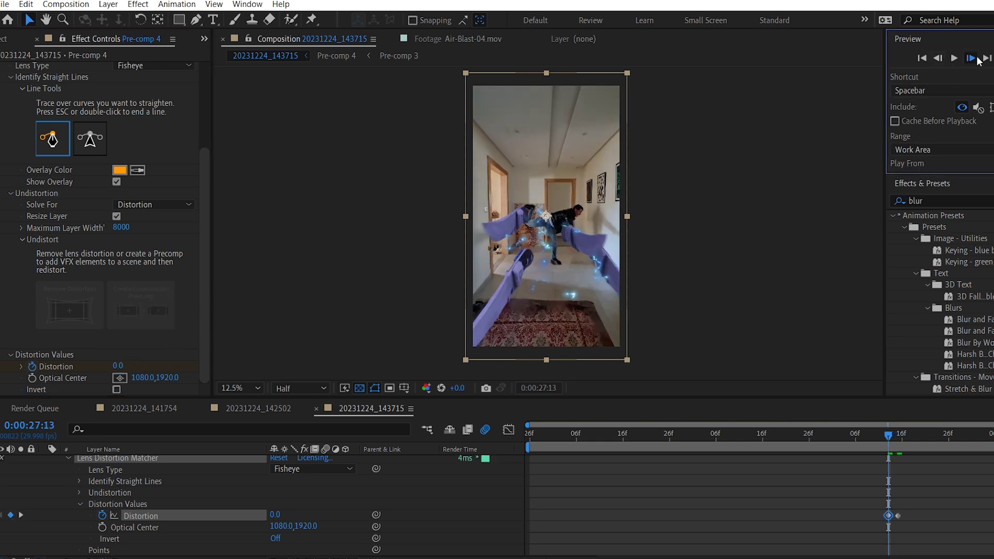
pyautogui.click(971, 58)
pyautogui.click(971, 58)
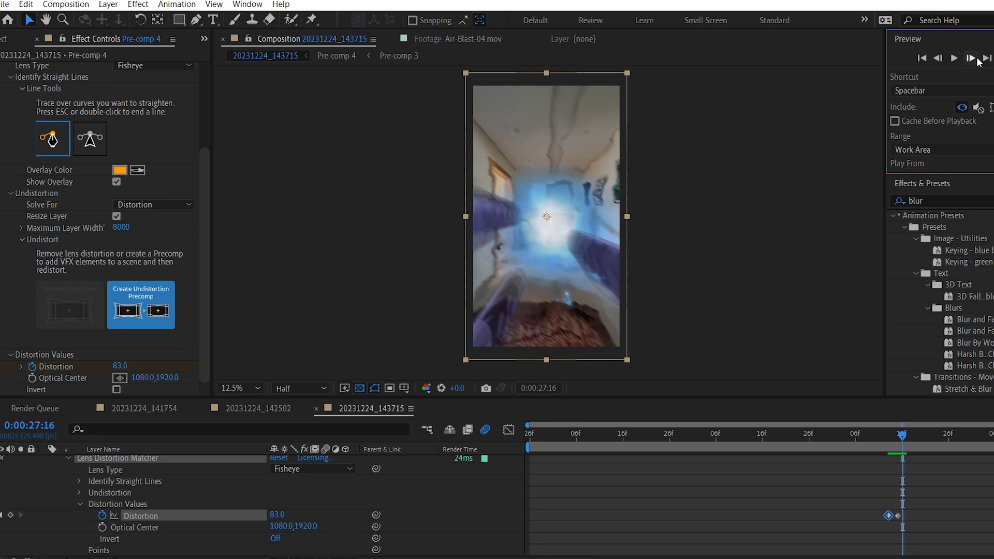
pyautogui.click(971, 58)
pyautogui.click(977, 59)
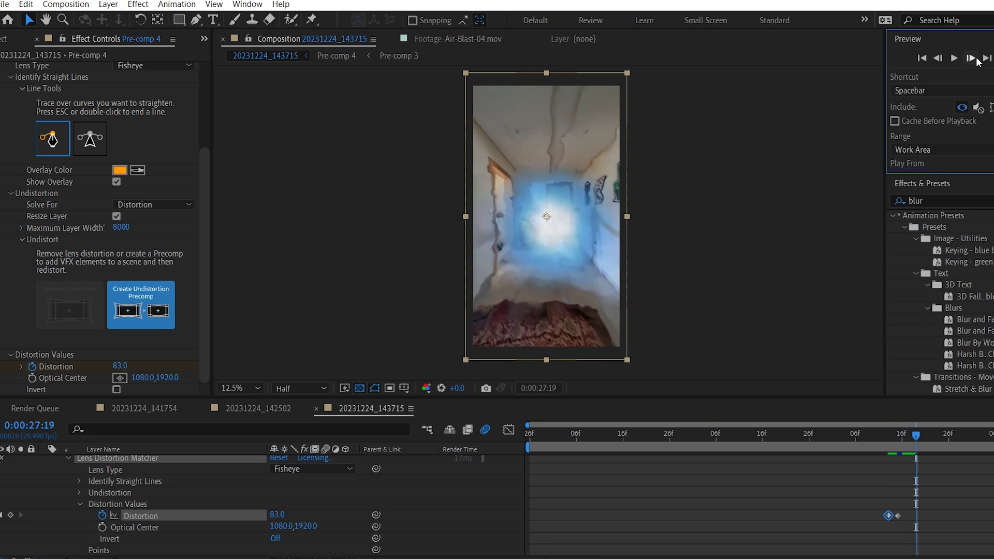
pyautogui.click(123, 366)
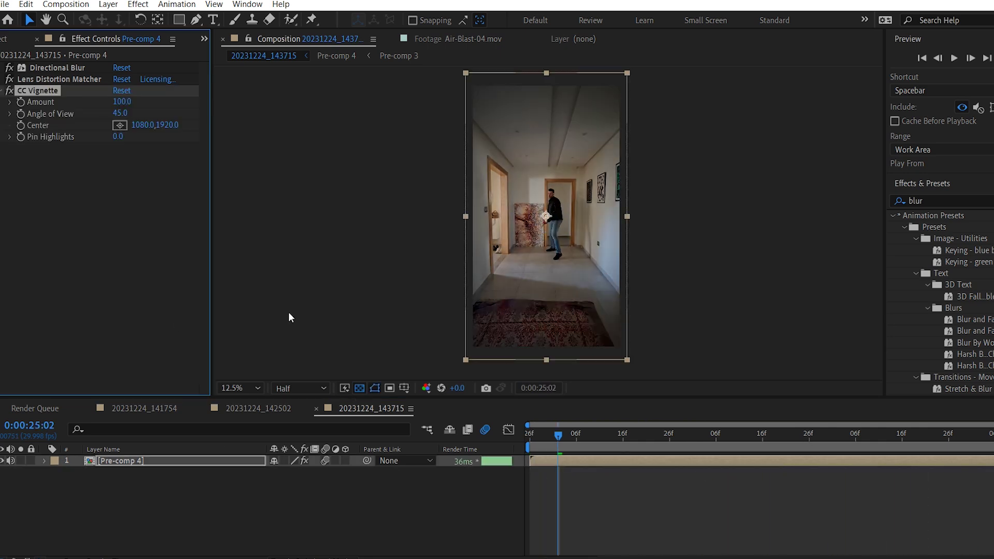
# Step: Set the CC Vignette Amount on Pre-comp 4 to 18
pyautogui.click(121, 102)
pyautogui.write('18')
pyautogui.press('Return')
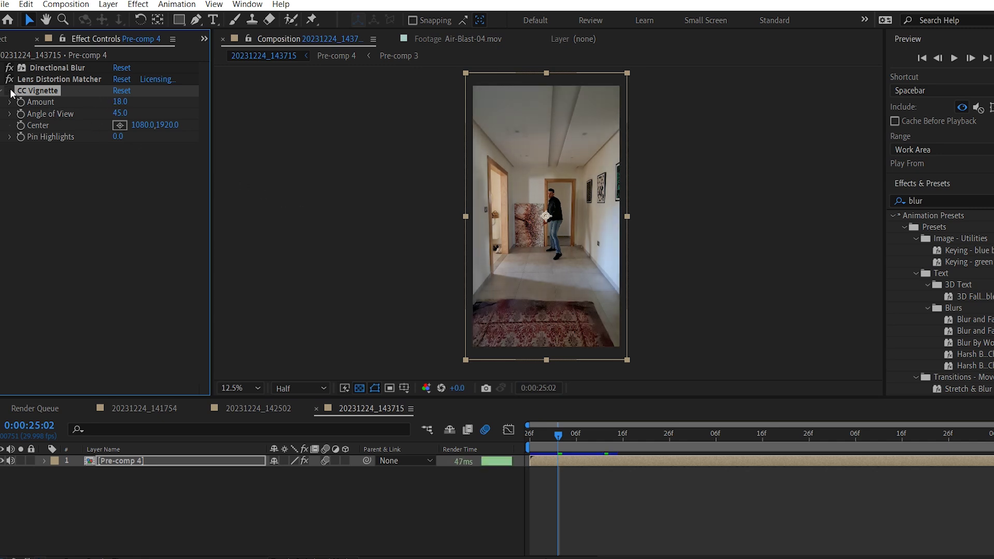
pyautogui.click(341, 212)
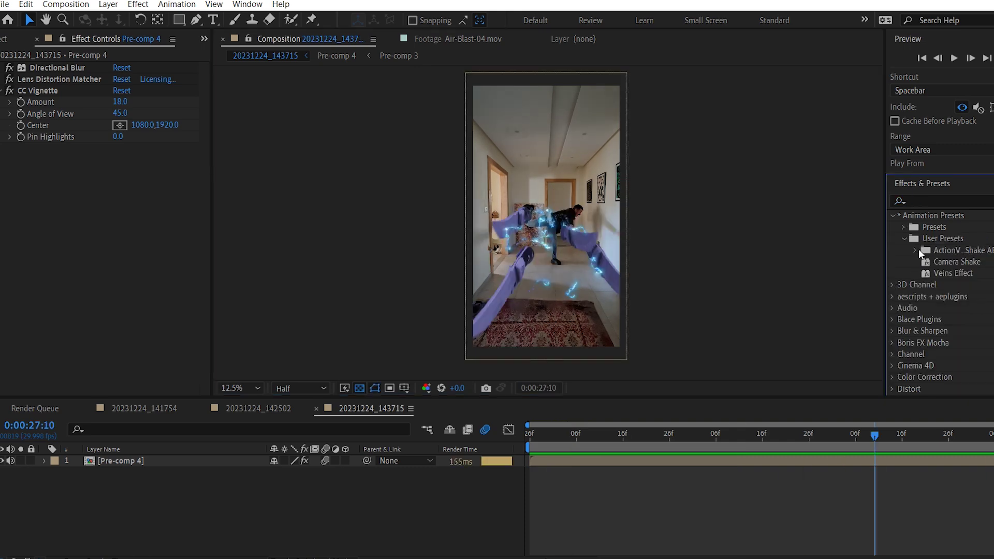
# Step: Apply a 4K Impact camera-shake preset to Pre-comp 4 at 0:00:27:10 and shift the Transform Position to re-centre the picture
pyautogui.click(914, 250)
pyautogui.click(927, 272)
pyautogui.moveTo(969, 260); pyautogui.dragTo(873, 455)
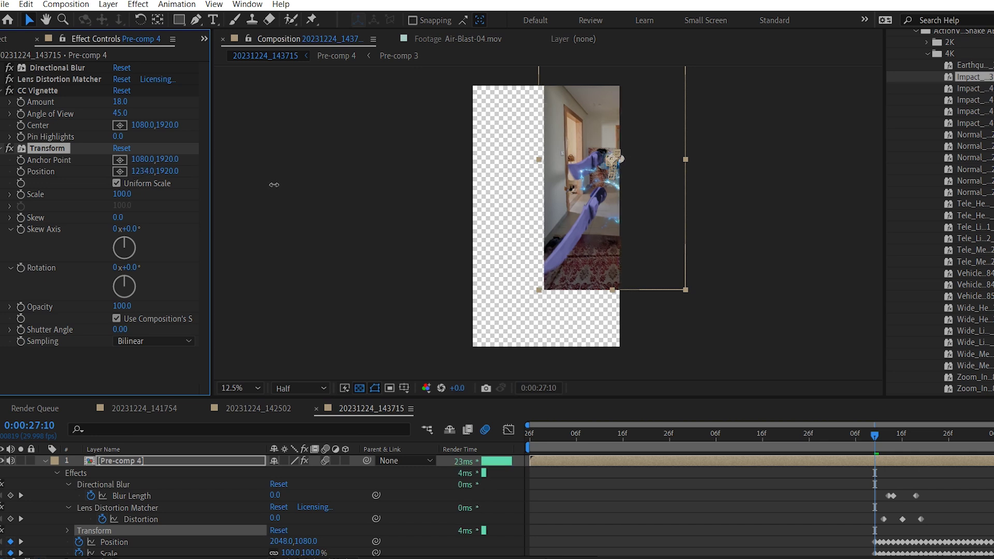
pyautogui.moveTo(274, 185); pyautogui.dragTo(31, 177)
pyautogui.moveTo(167, 171); pyautogui.dragTo(600, 303)
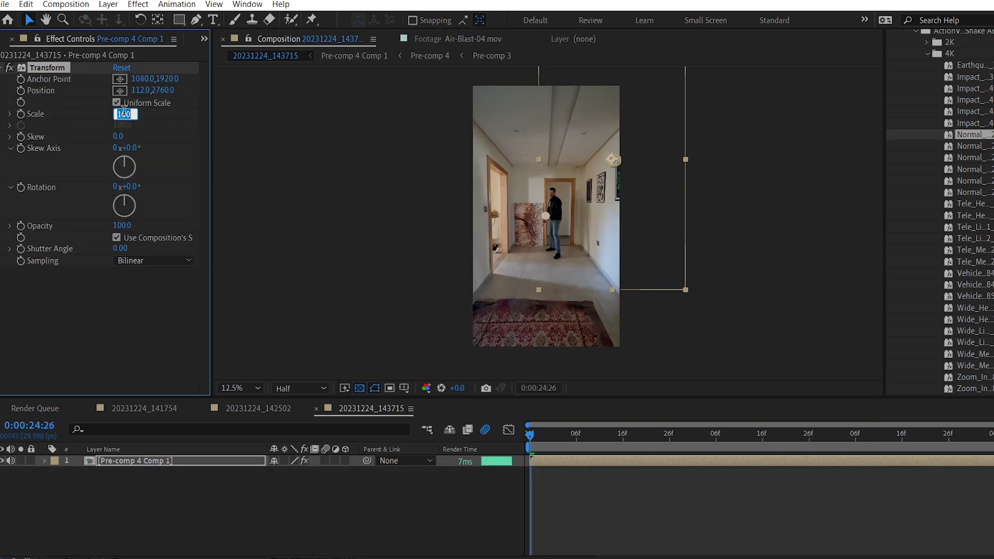
# Step: Set the Transform effect's Scale to 105 and Shutter Angle to 180 on Pre-comp 4 Comp 1
pyautogui.click(118, 249)
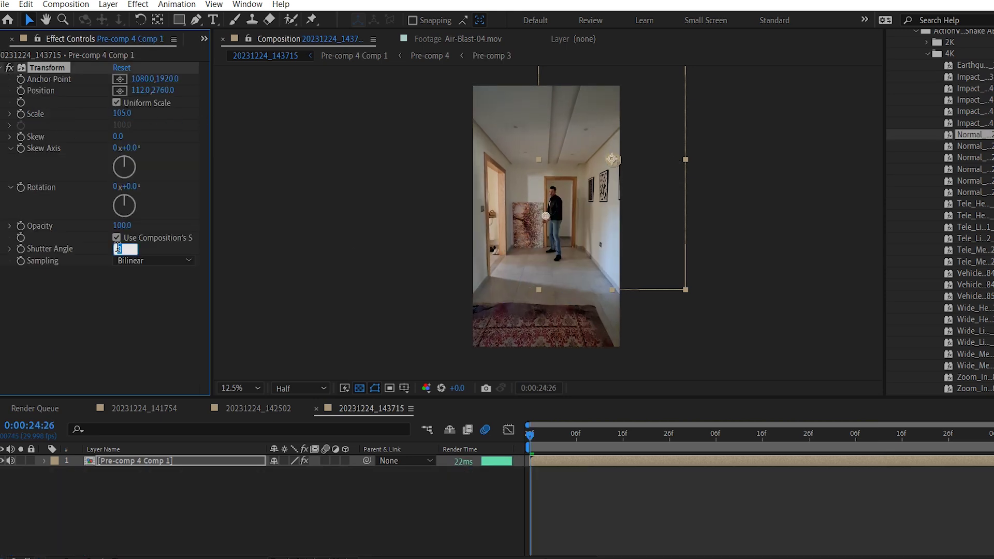
pyautogui.doubleClick(233, 461)
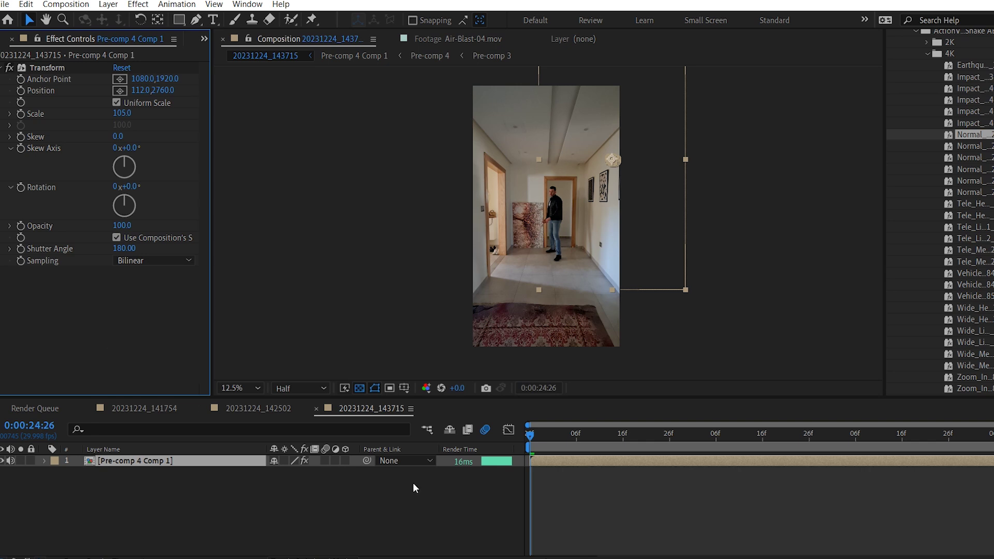
pyautogui.click(431, 409)
# Step: Enable motion blur for the Pre-comp 4 Comp 1 layer and play back the shot
pyautogui.click(325, 461)
pyautogui.click(324, 485)
pyautogui.press('space')
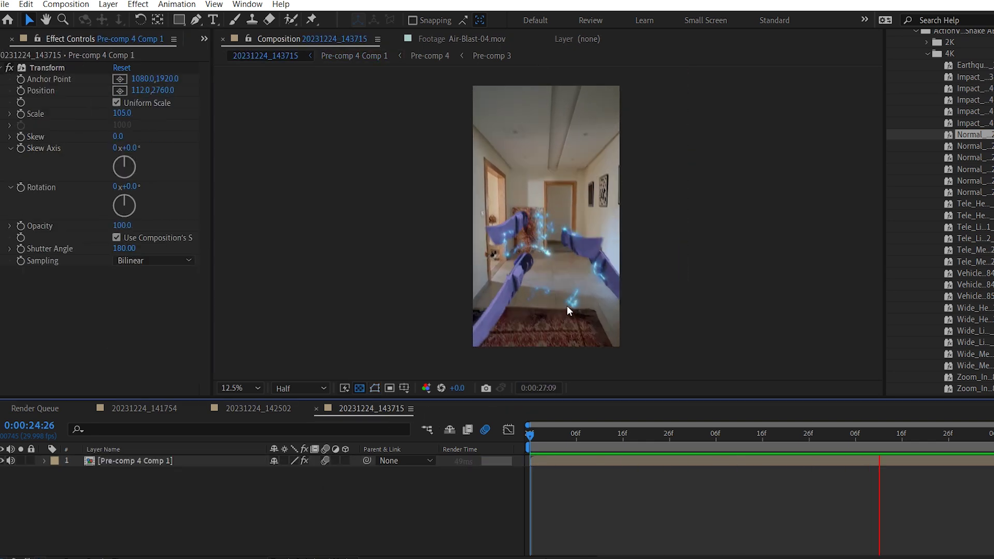
# Step: Raise the Transform effect's Scale to 110 on Pre-comp 4 Comp 1 and play back the camera shake
pyautogui.scroll(2, 567, 306)
pyautogui.click(123, 113)
pyautogui.write('10')
pyautogui.press('BackSpace')
pyautogui.write('10')
pyautogui.press('Return')
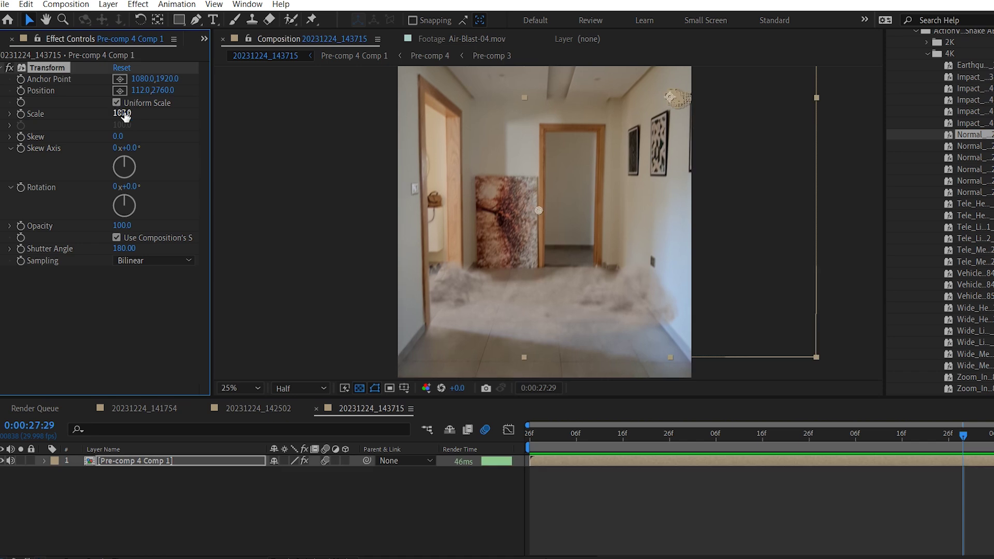
pyautogui.press('space')
pyautogui.scroll(-1, 452, 233)
pyautogui.click(709, 265)
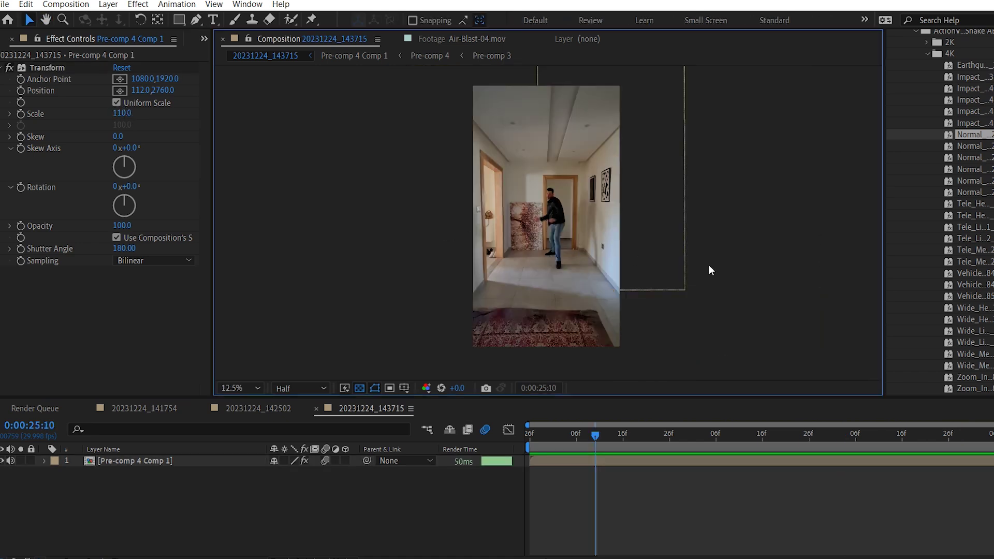